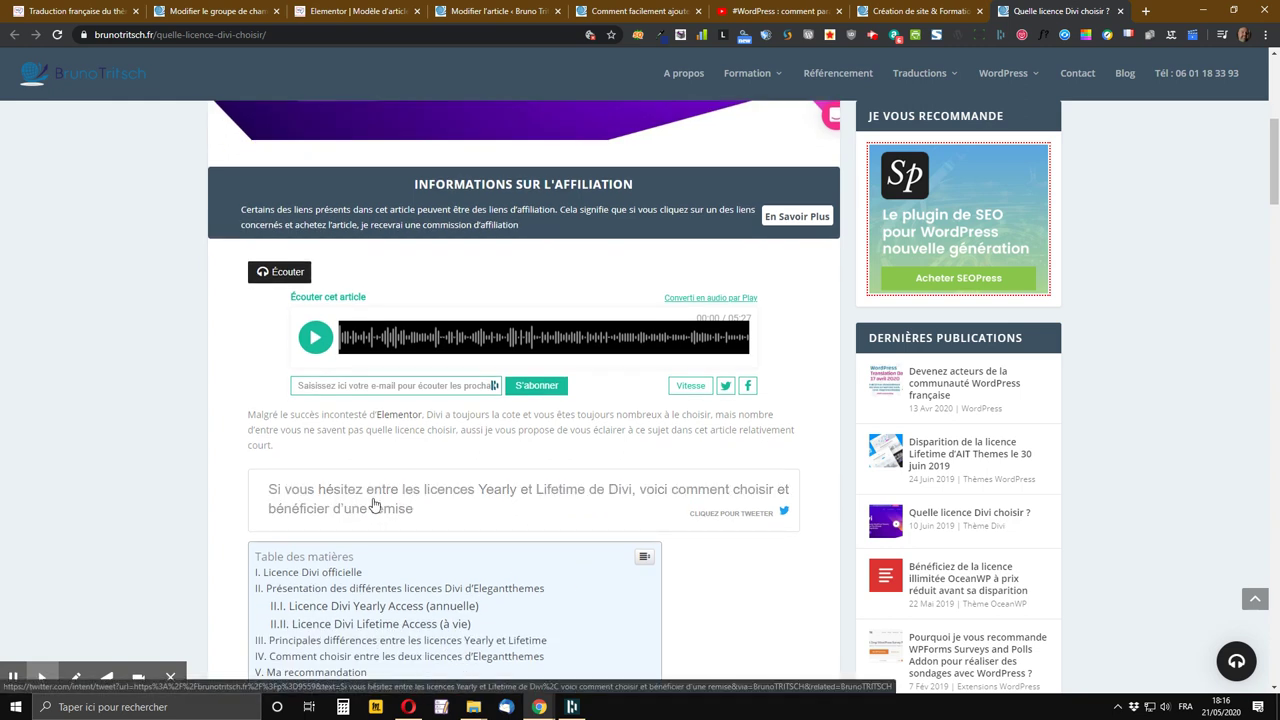
Step: Open the Twitter share page for the article's Divi Yearly/Lifetime licence quote
click(726, 516)
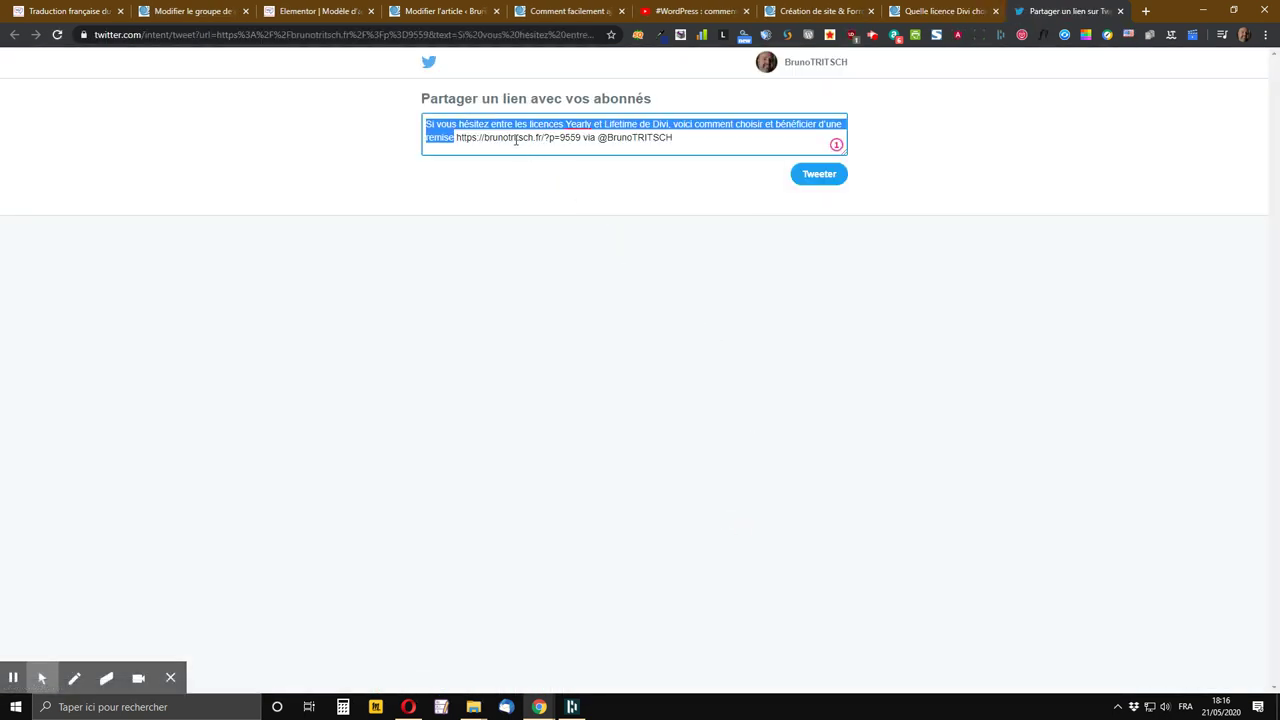
Step: Close the prefilled Twitter share tab without posting the tweet
click(454, 136)
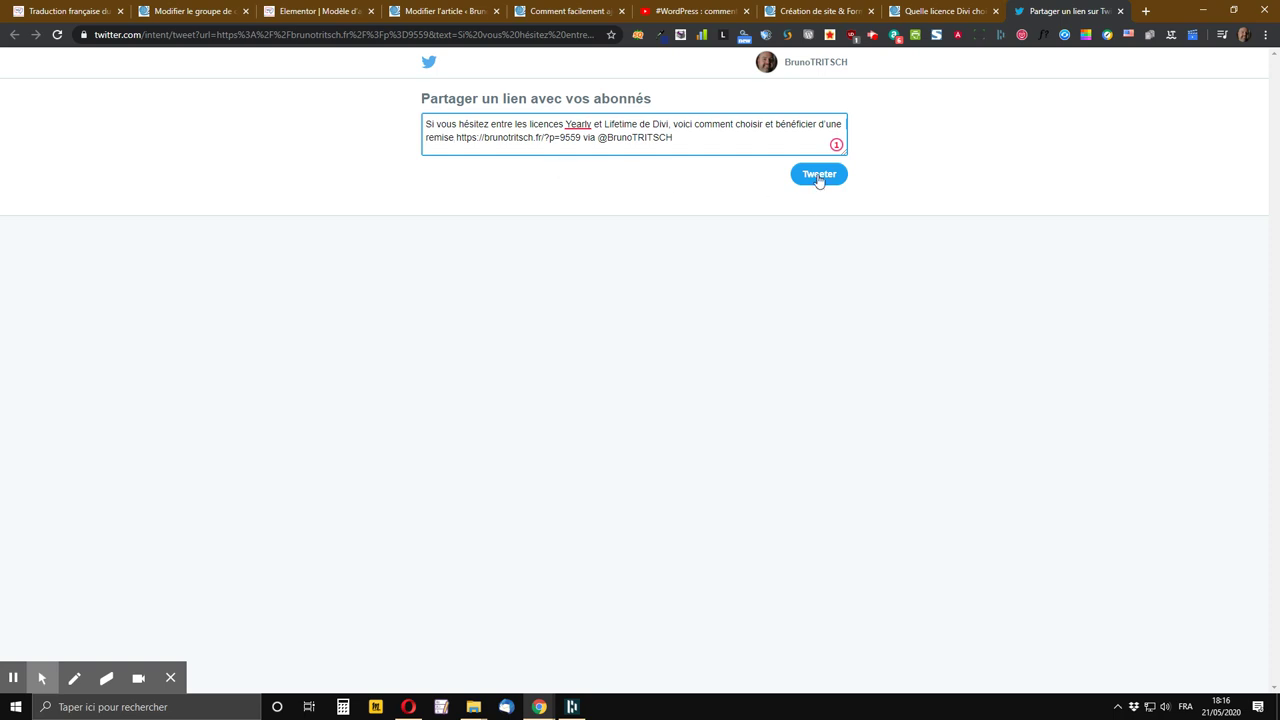
click(1121, 11)
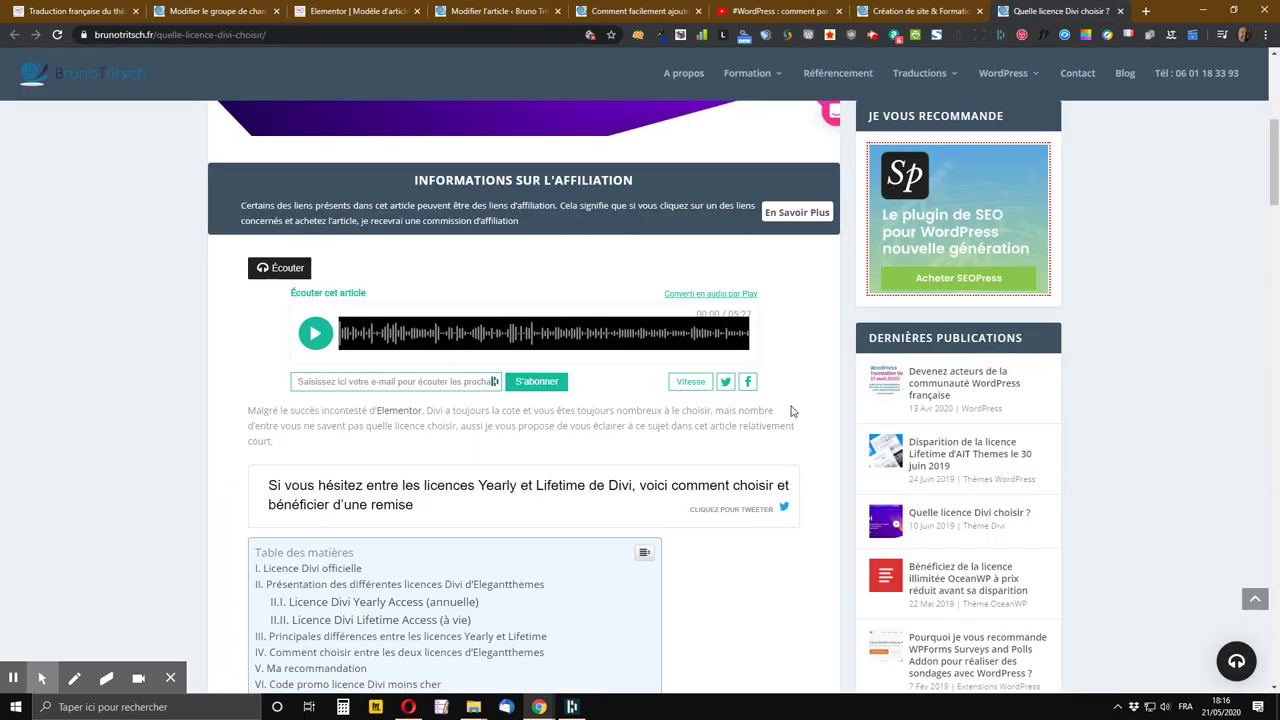
scroll(791, 408, down, 1)
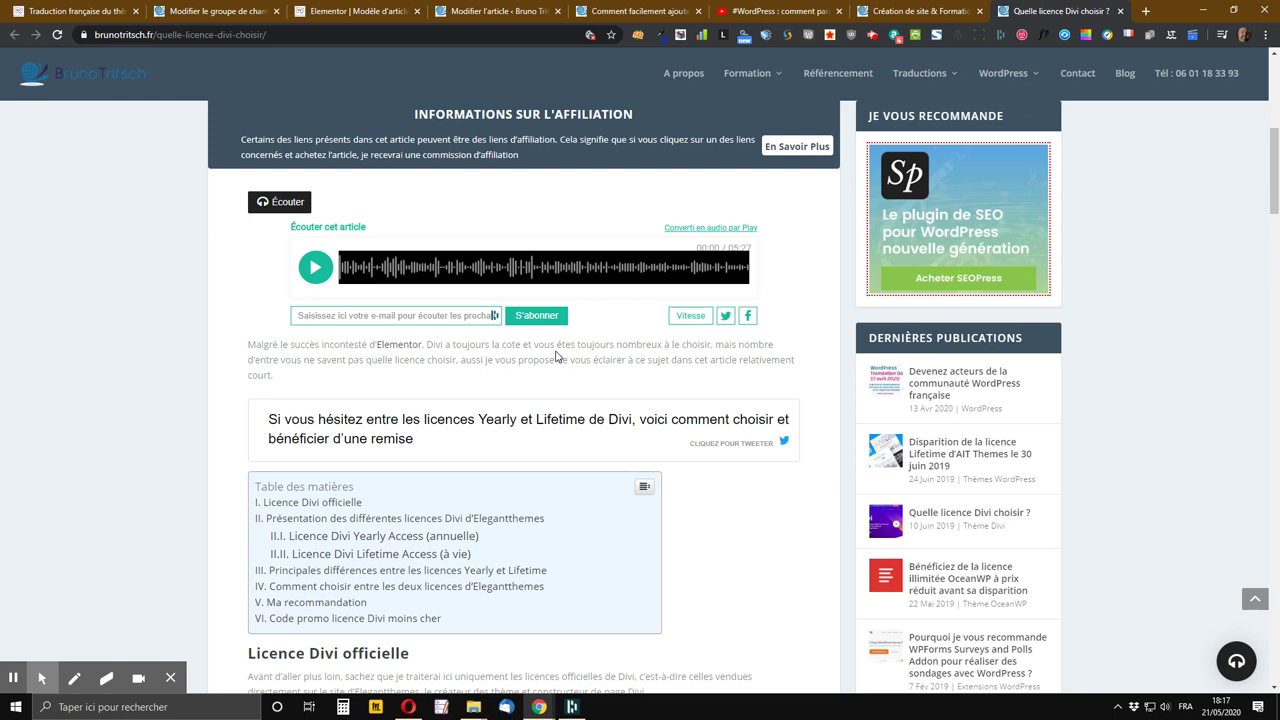
scroll(556, 356, down, 1)
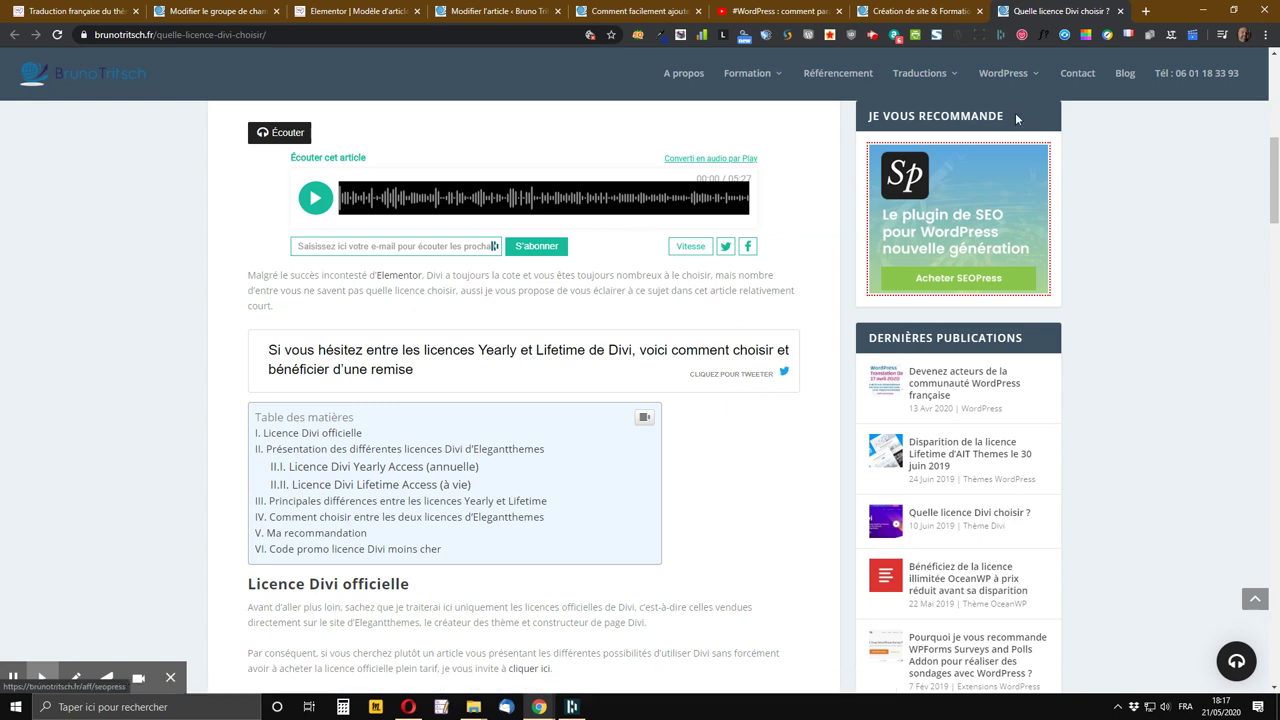
click(940, 36)
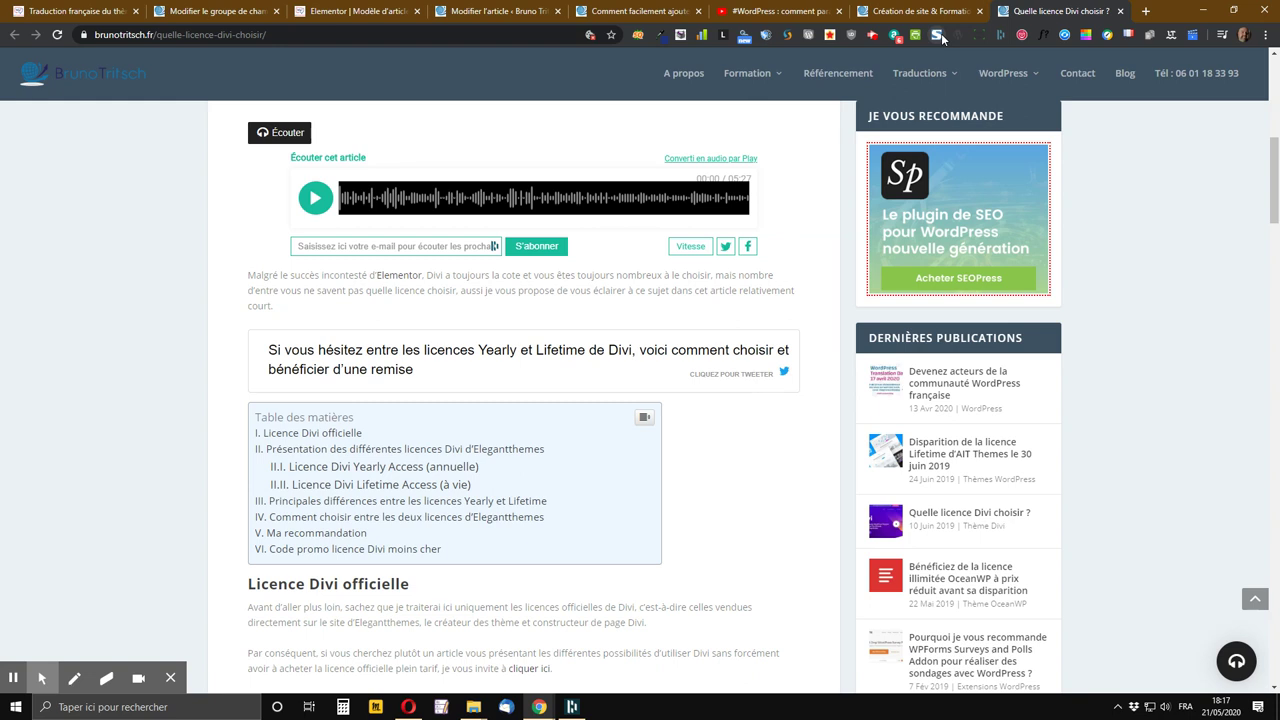
Step: Close the Divi article and brunotritsch.fr tabs, then like the WordPress favicon video
click(1121, 11)
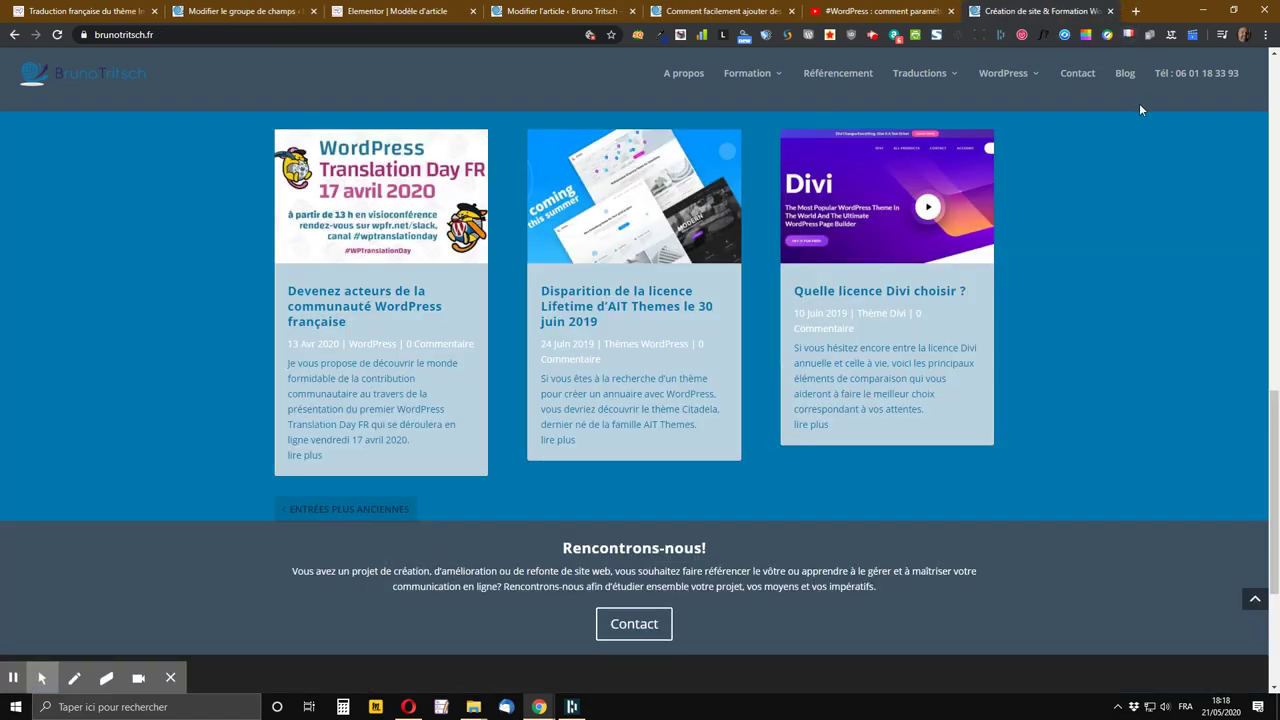
scroll(771, 196, up, 5)
scroll(771, 196, up, 2)
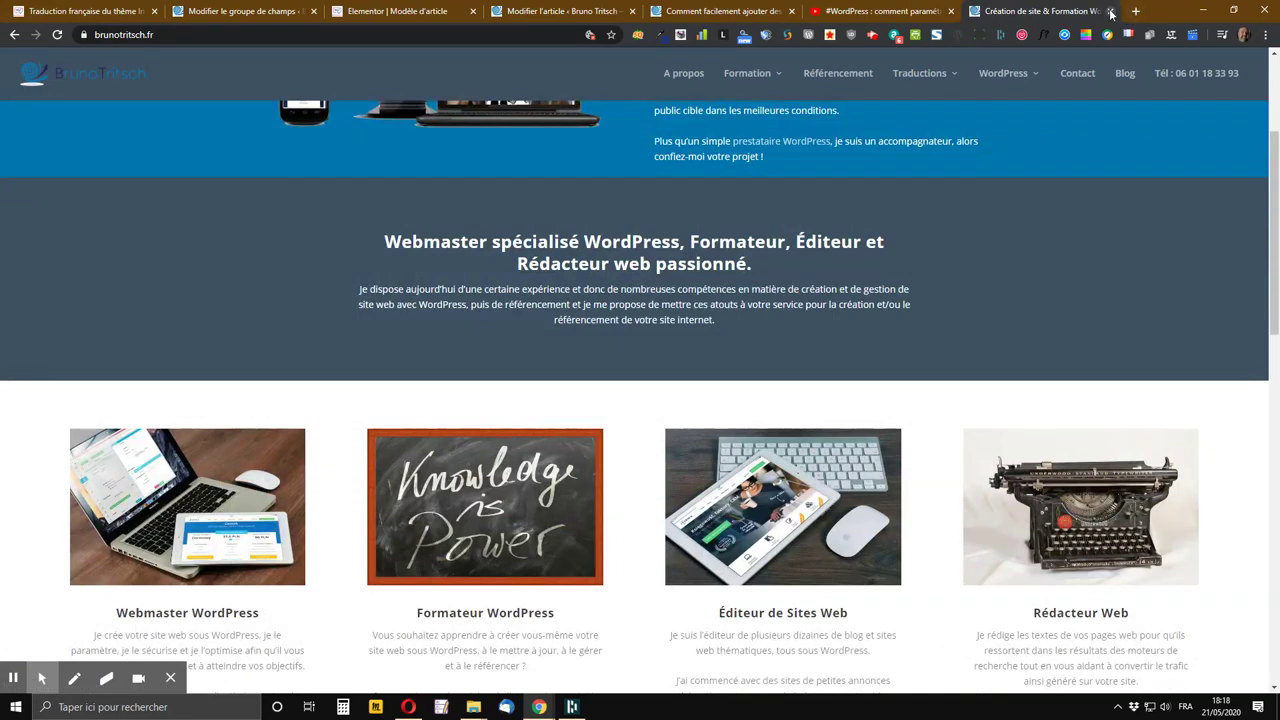
click(1110, 11)
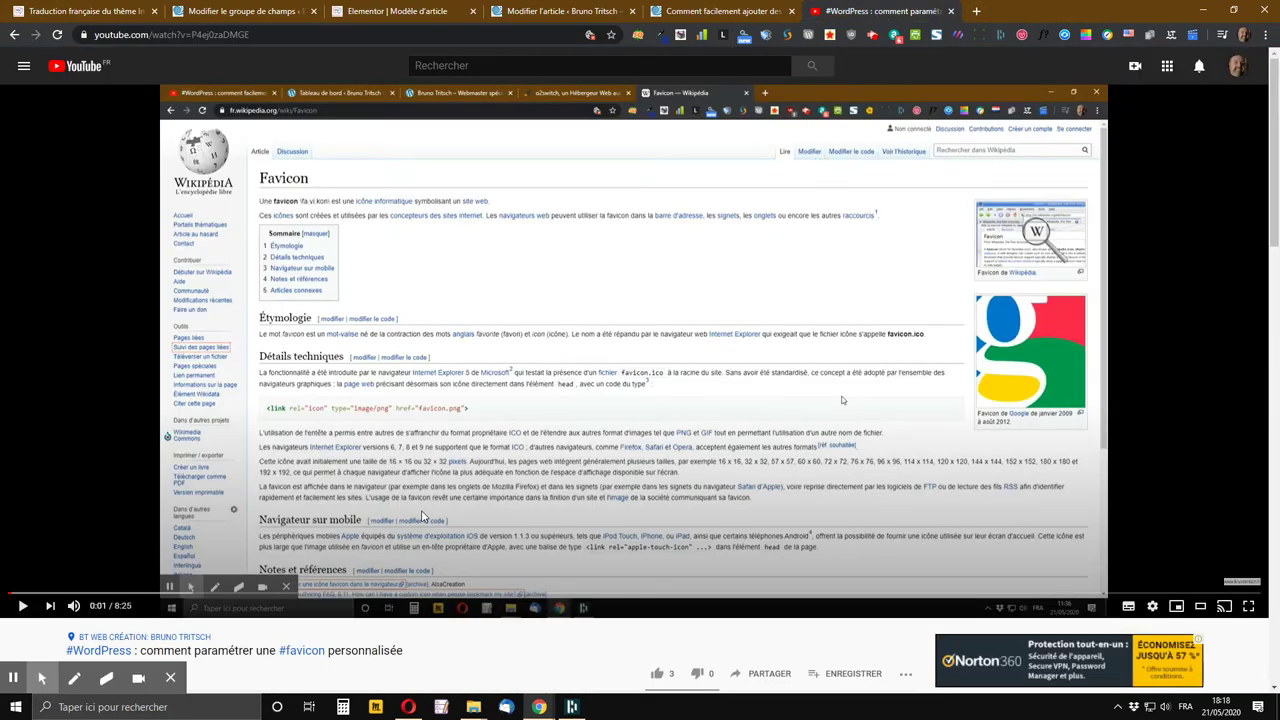
scroll(425, 515, down, 2)
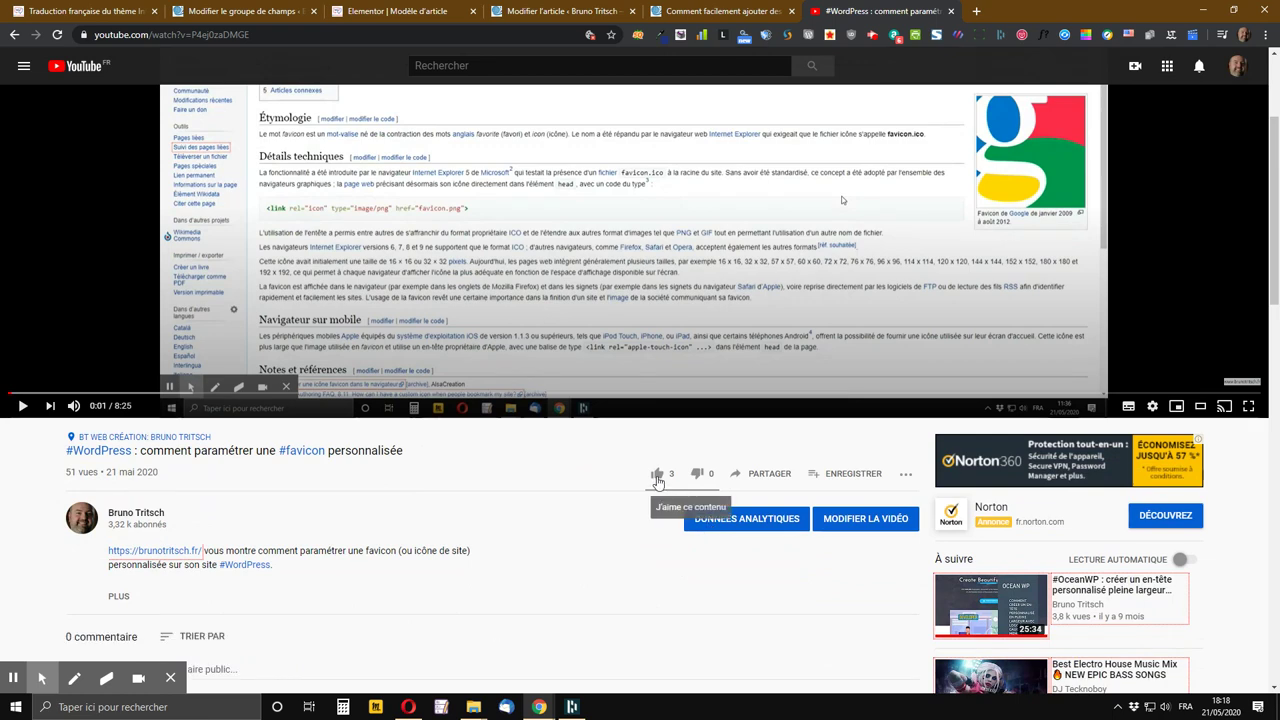
click(660, 476)
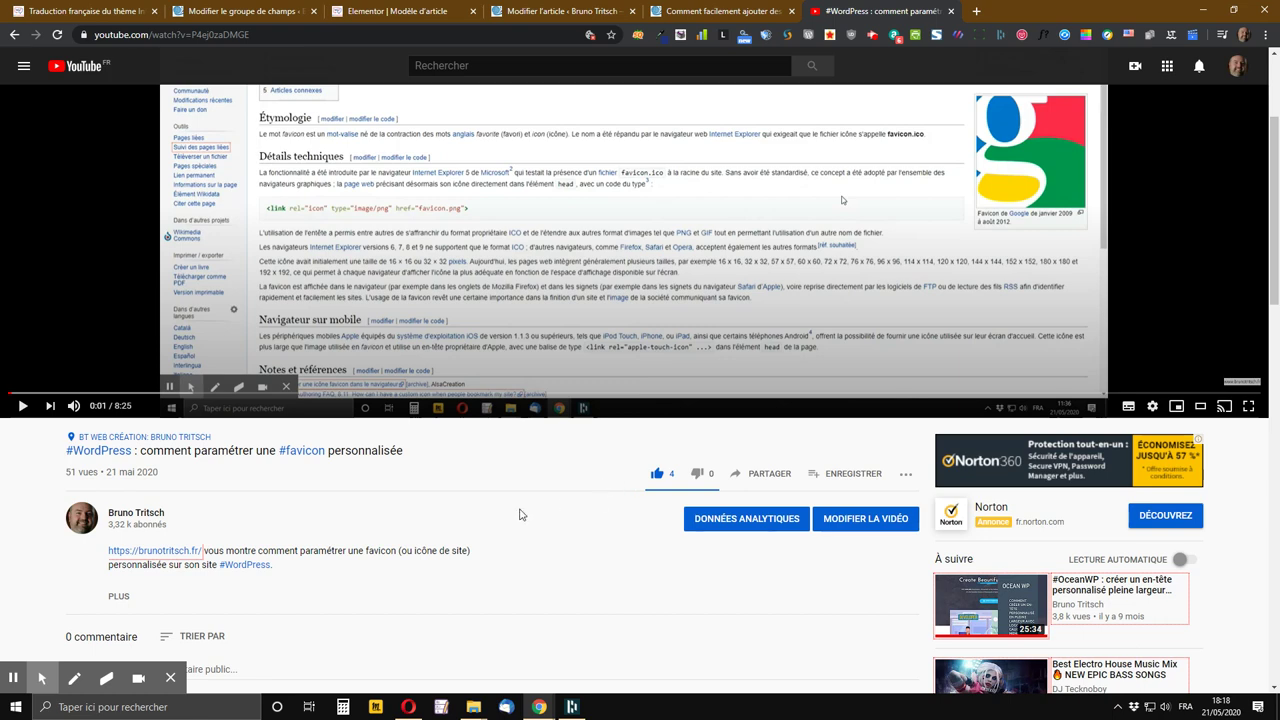
Step: Expand the video description and open its O2Switch link in a new tab
scroll(160, 556, down, 1)
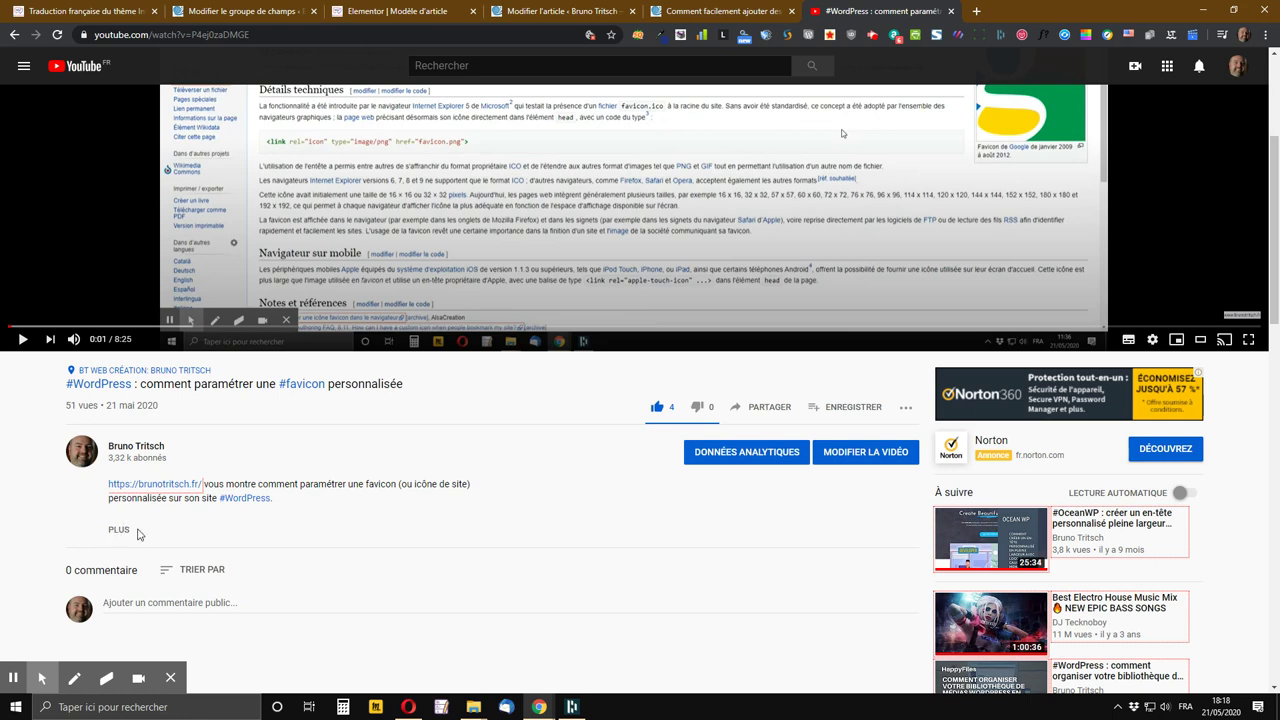
click(117, 532)
scroll(124, 510, down, 2)
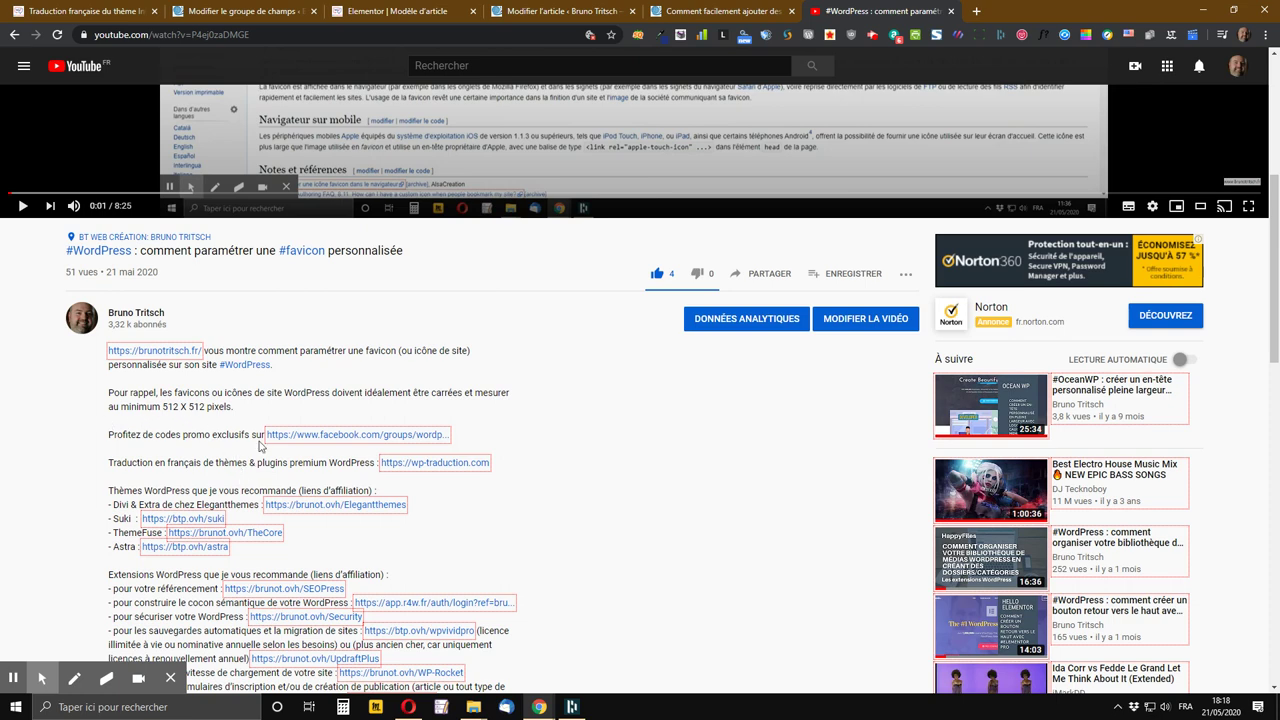
scroll(192, 455, down, 1)
scroll(192, 463, down, 2)
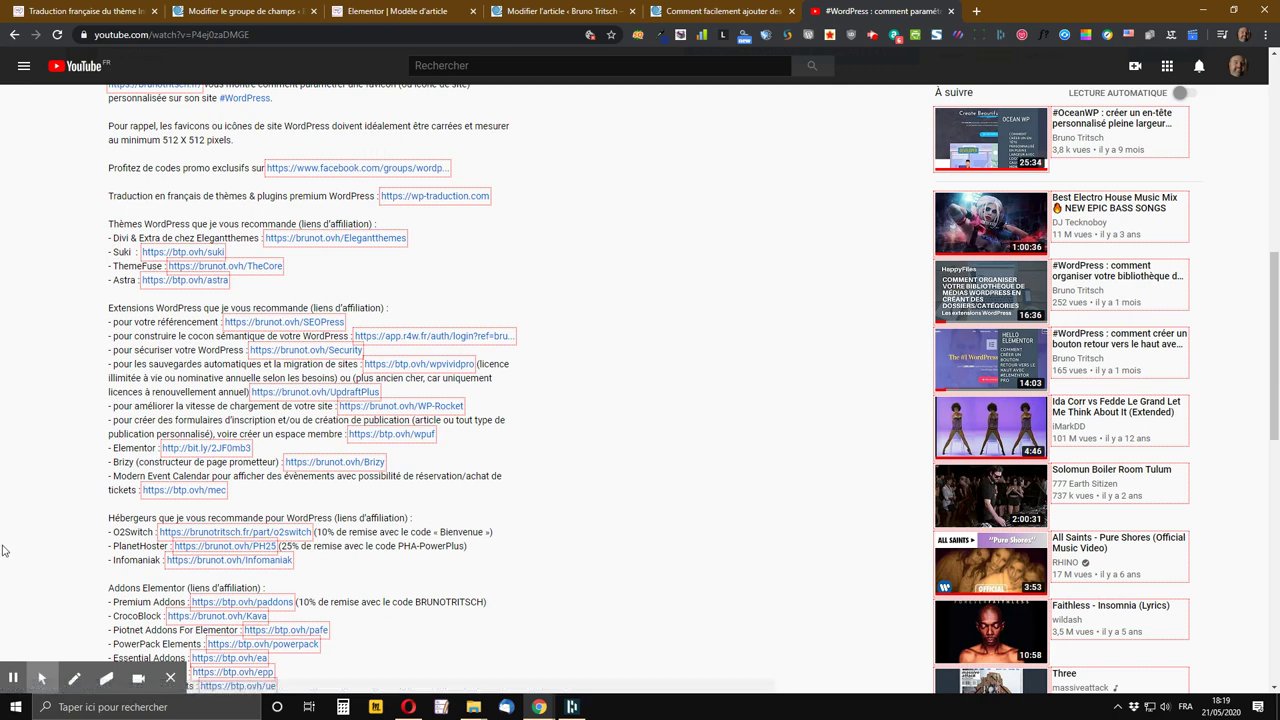
scroll(320, 494, down, 2)
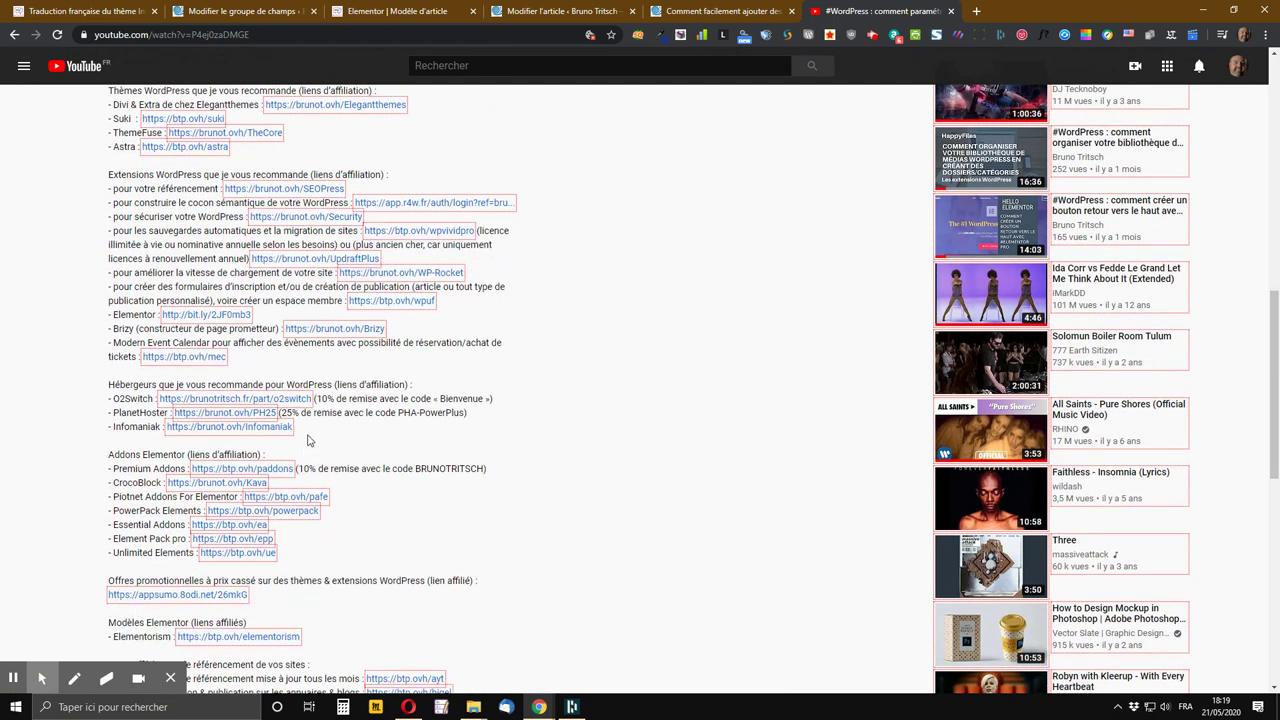
middle_click(268, 400)
Step: Browse the o2switch hosting homepage, then close its tab
key(ctrl+Tab)
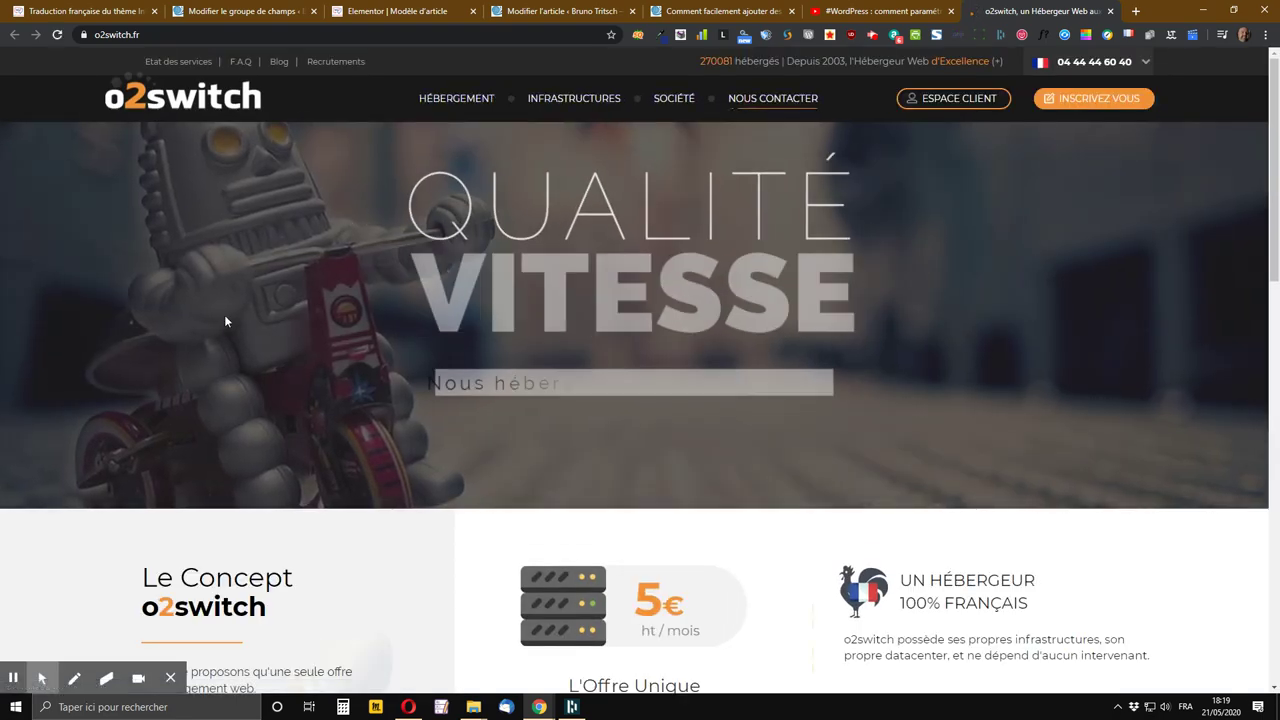
scroll(420, 295, down, 2)
scroll(408, 305, down, 1)
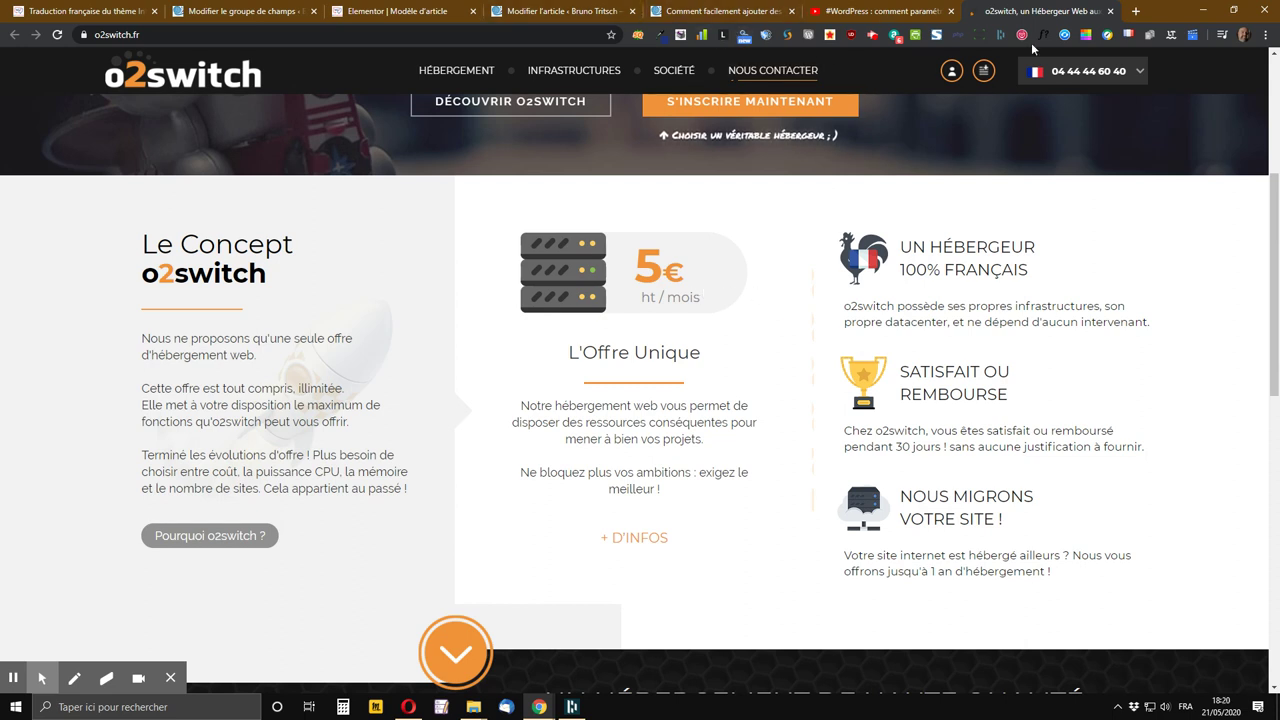
click(1109, 12)
Step: Look over the article on adding tweetable quotes with Better Click To Tweet
click(720, 11)
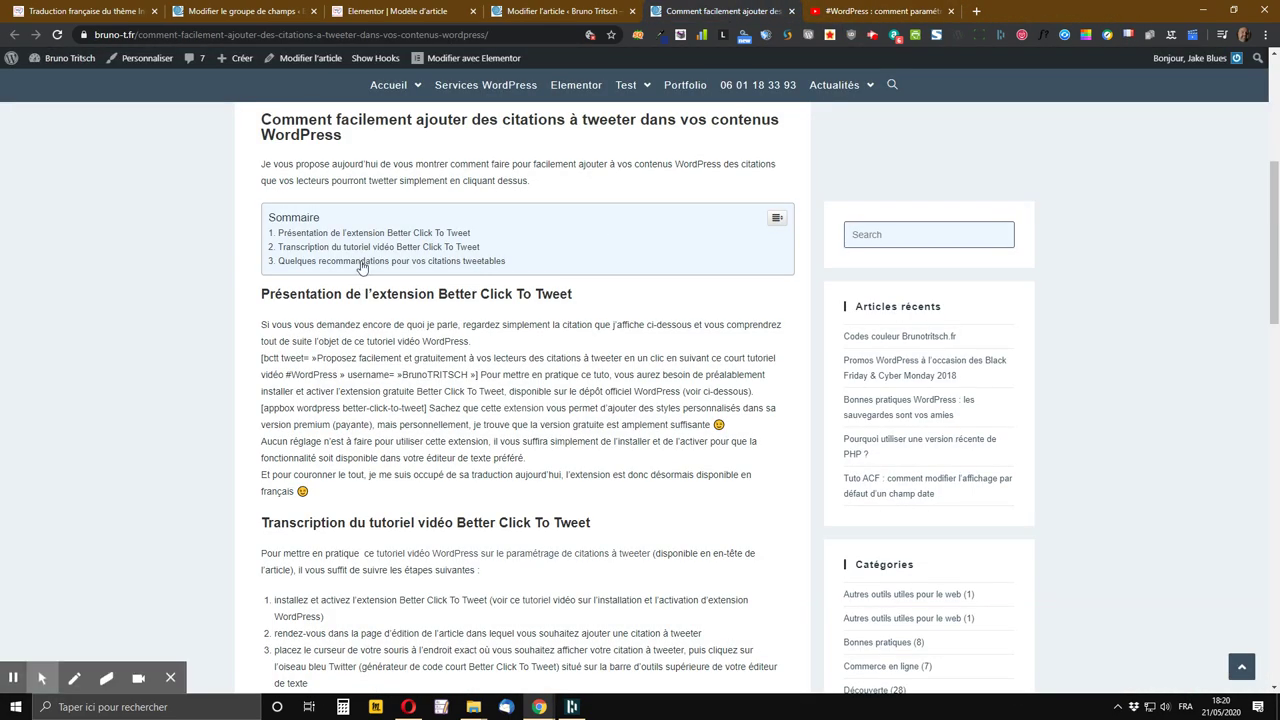
scroll(166, 223, up, 2)
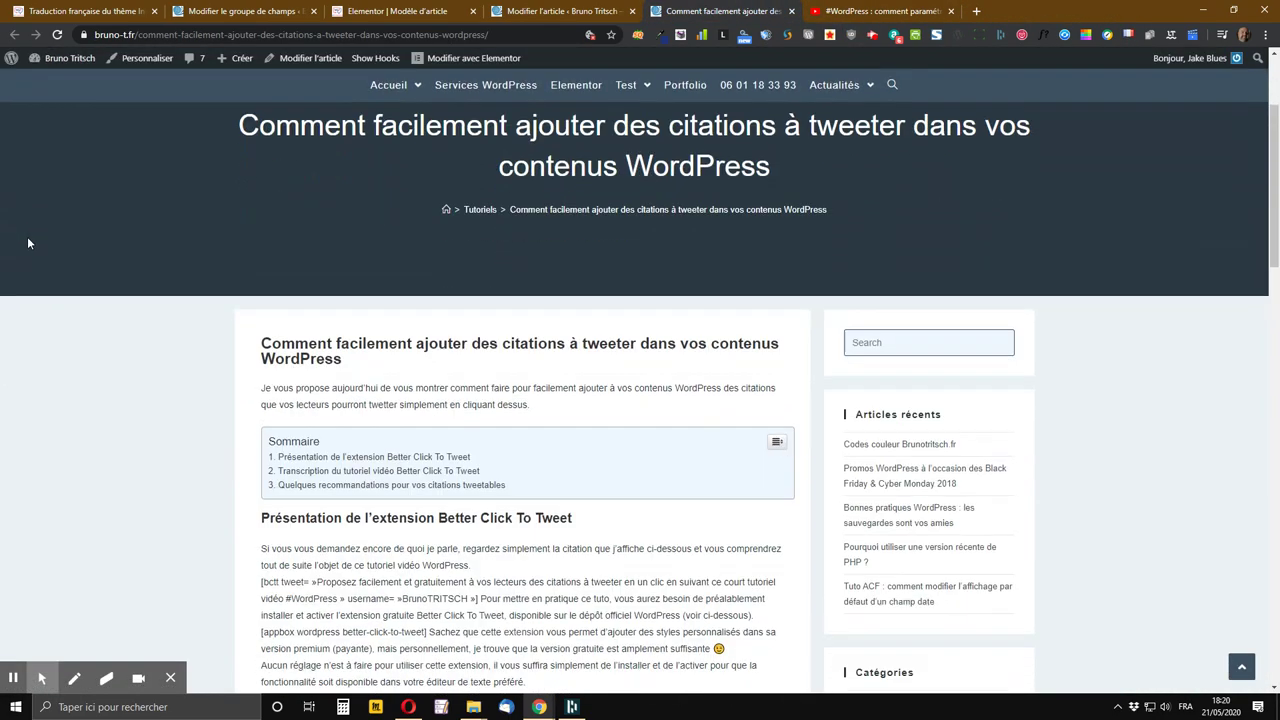
scroll(27, 236, down, 1)
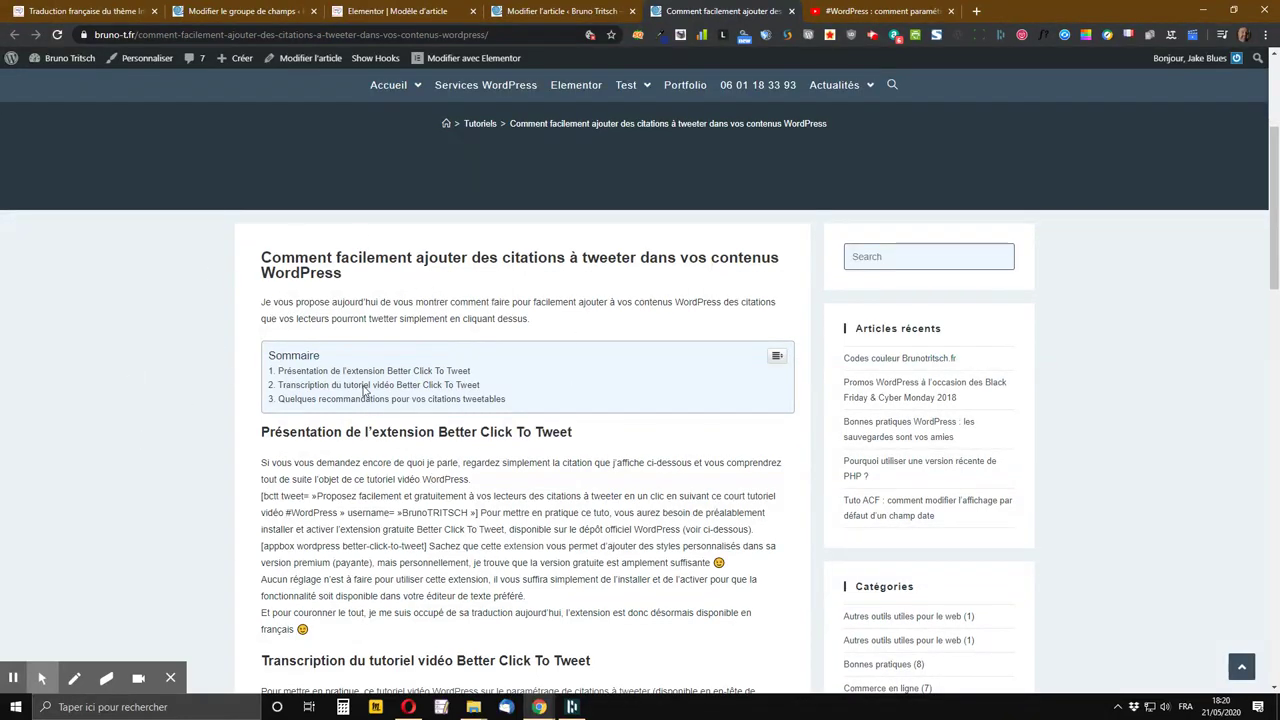
scroll(338, 350, down, 2)
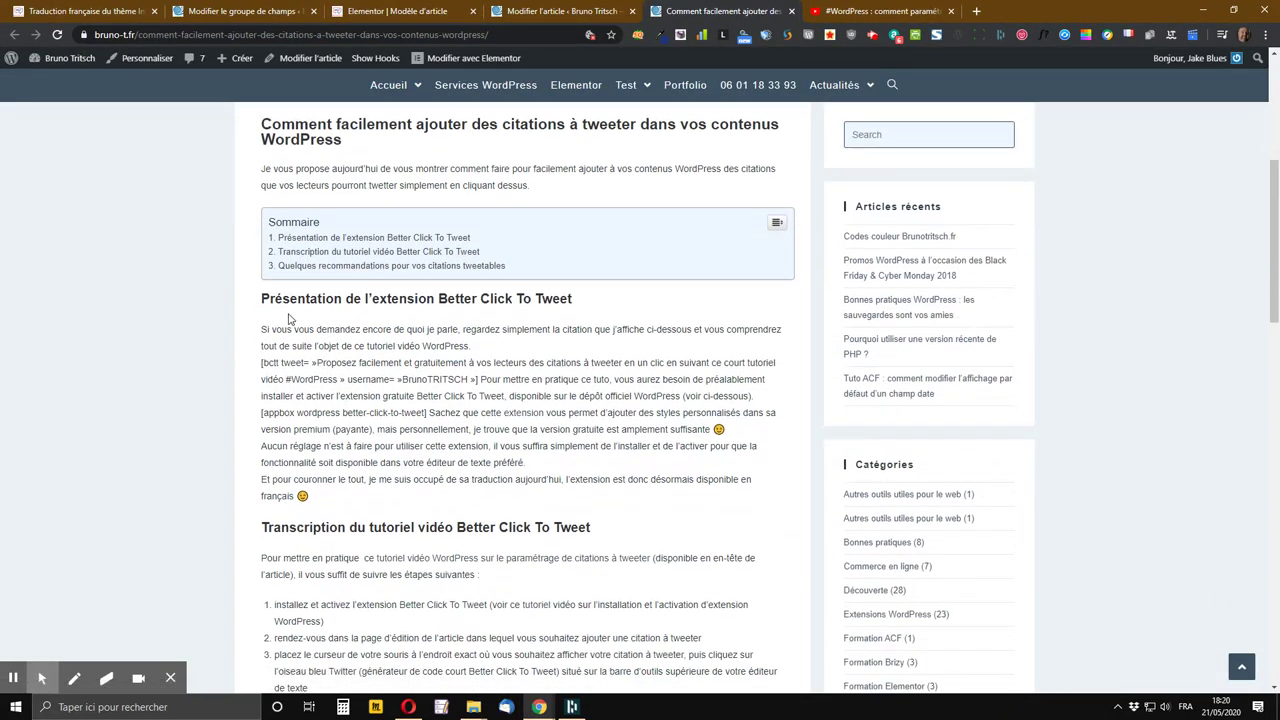
Step: Check the post's Click To Tweet field, then go to the 'Elementor | Modèle d'article' tab
mouse_move(652, 102)
click(538, 14)
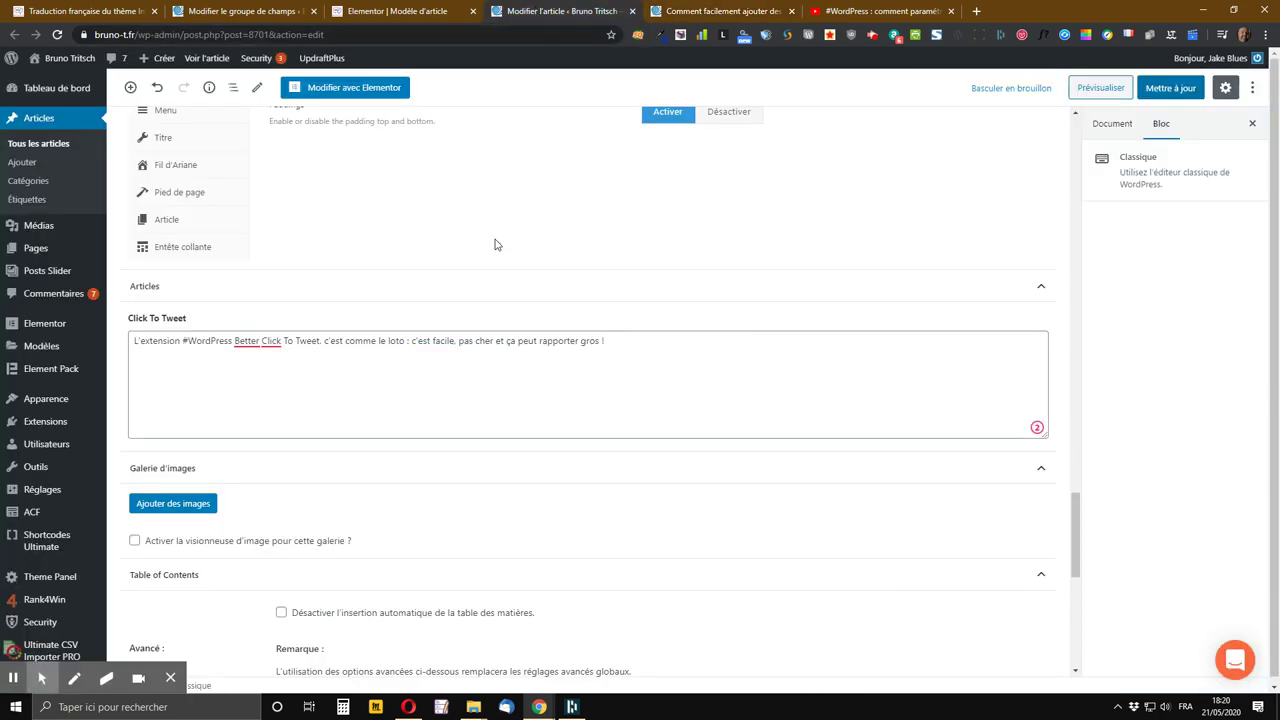
scroll(494, 245, up, 8)
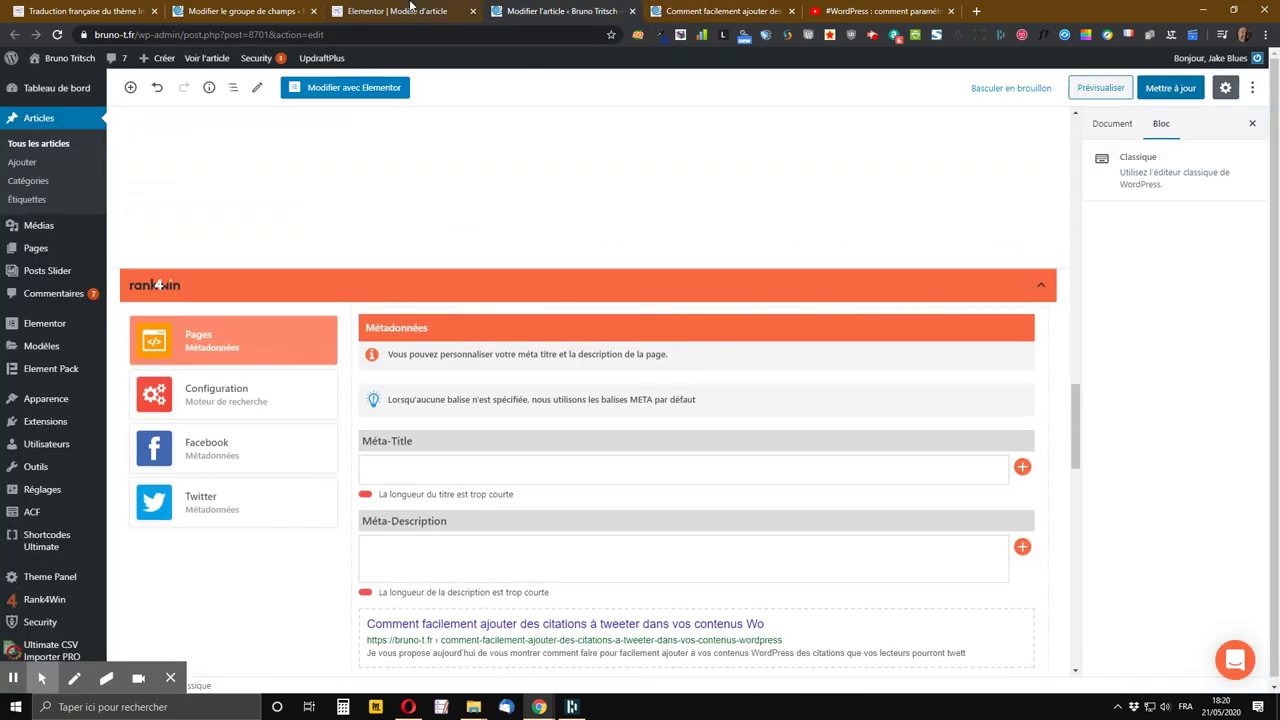
click(410, 9)
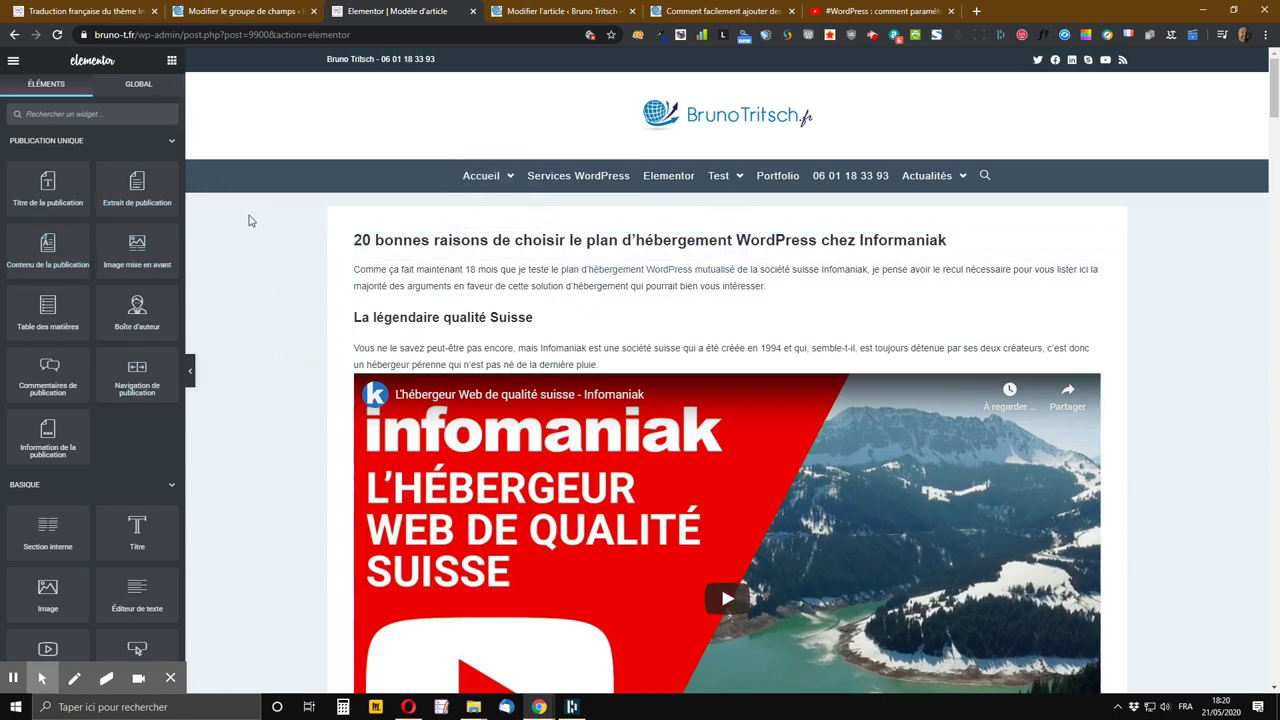
Step: Scroll the Informaniak hosting article preview down to the comments and back to the top
scroll(961, 437, down, 5)
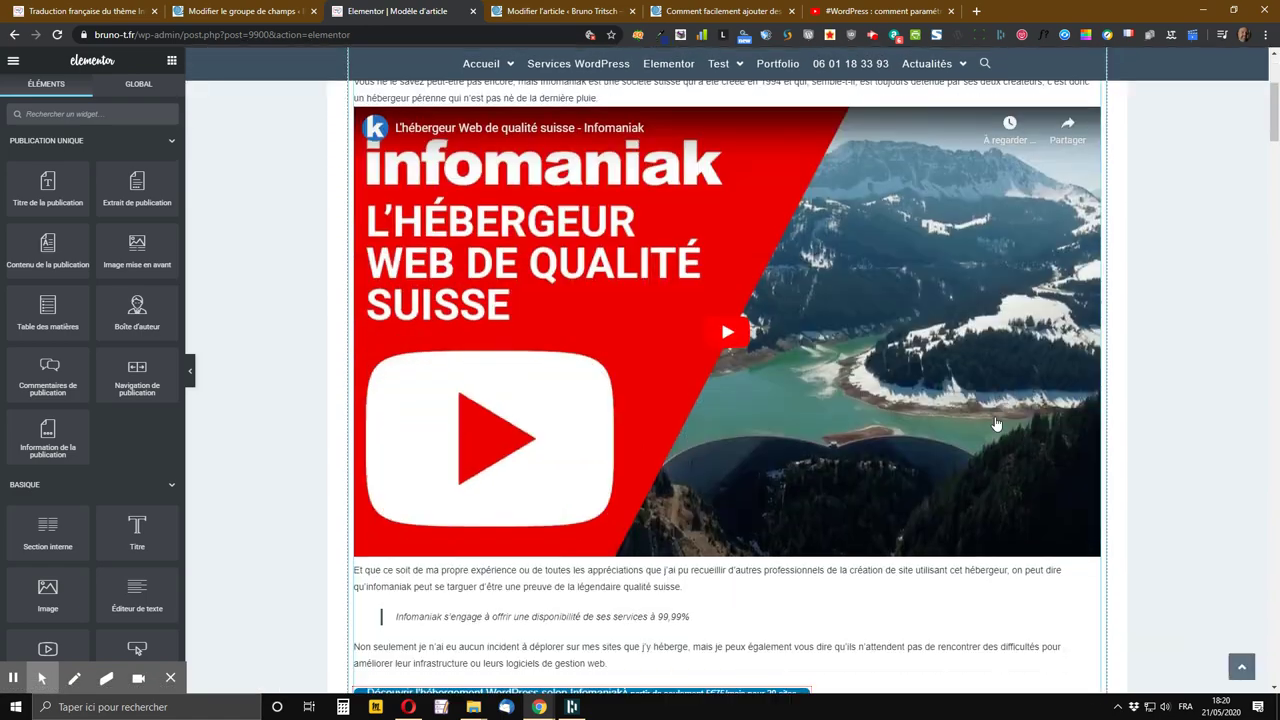
scroll(961, 437, up, 6)
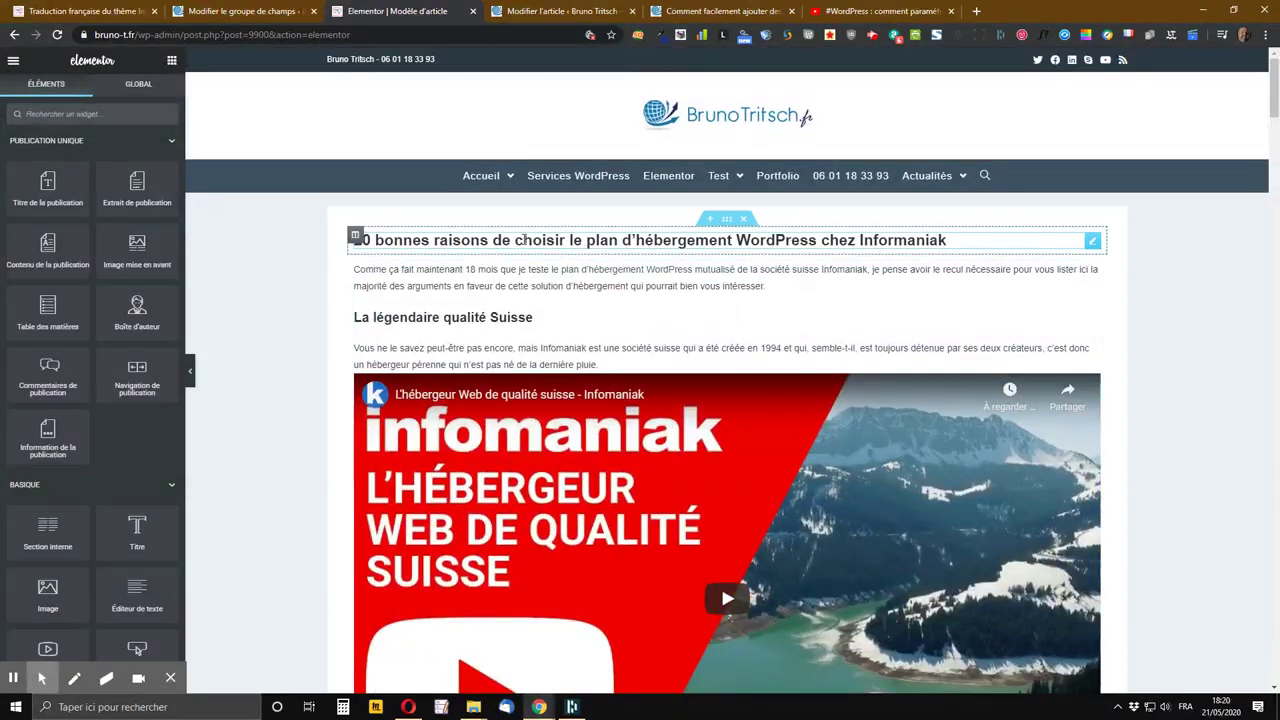
scroll(494, 285, down, 10)
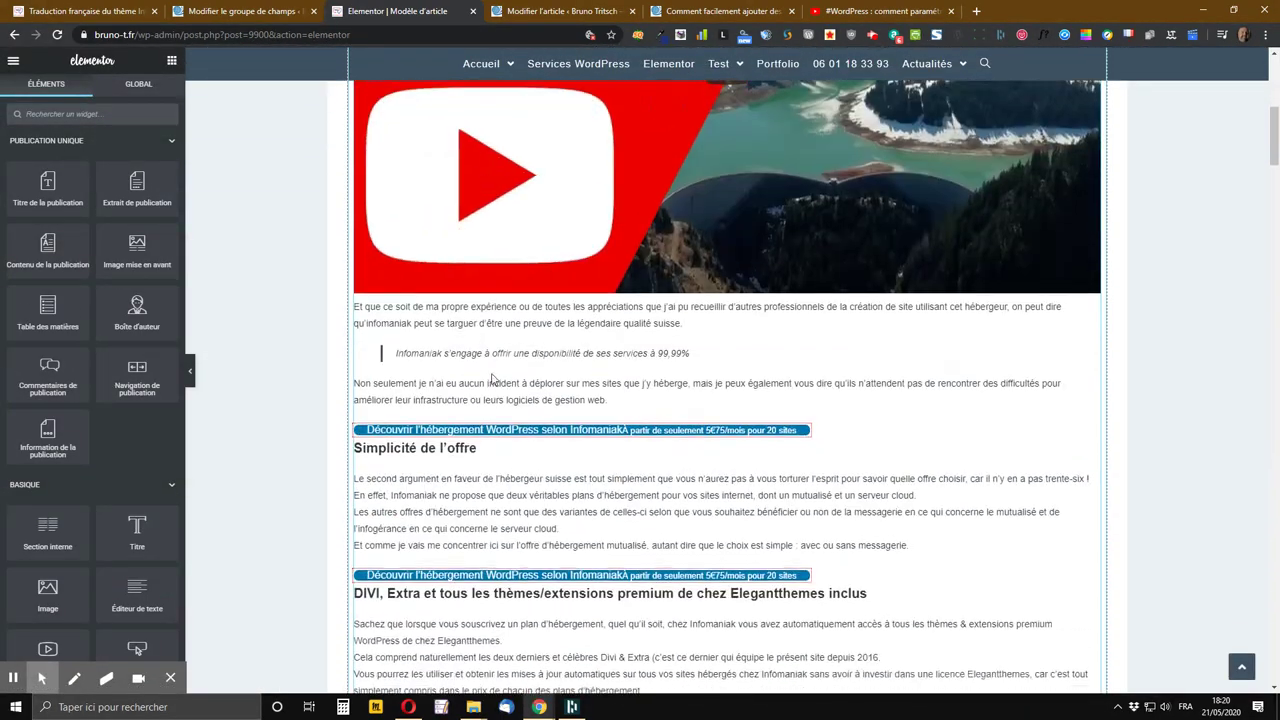
scroll(492, 376, down, 15)
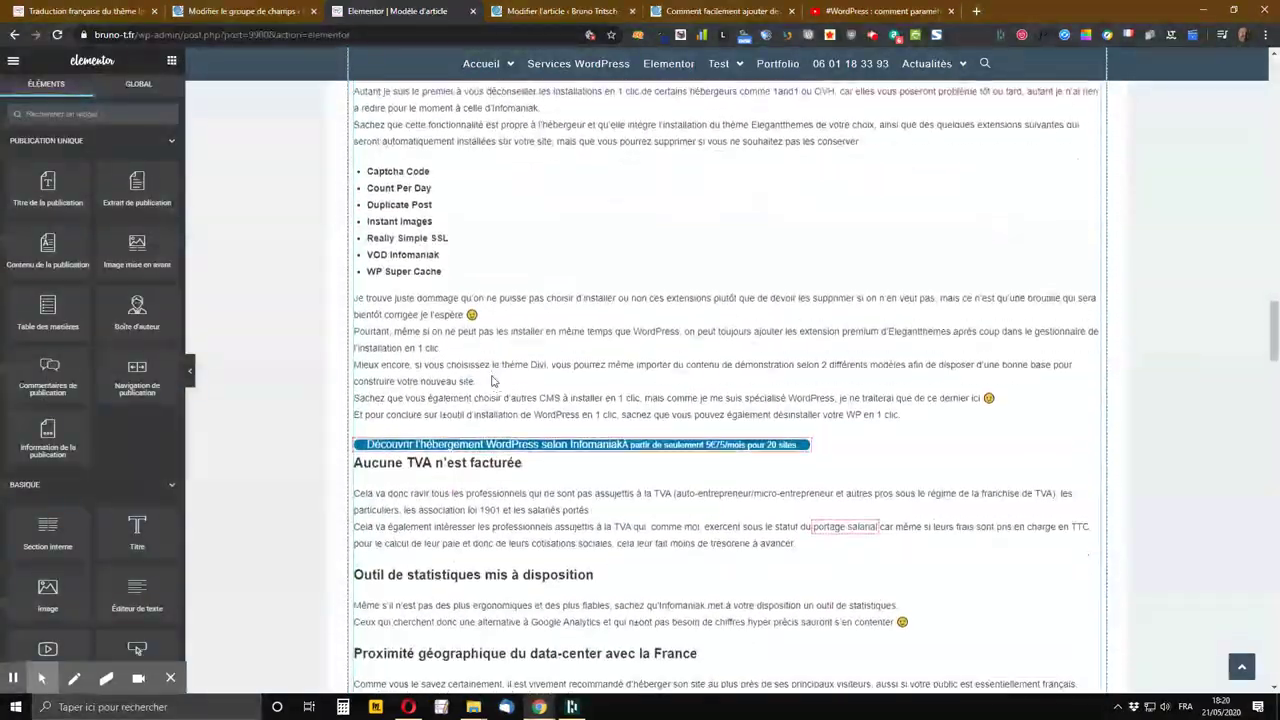
scroll(492, 379, down, 20)
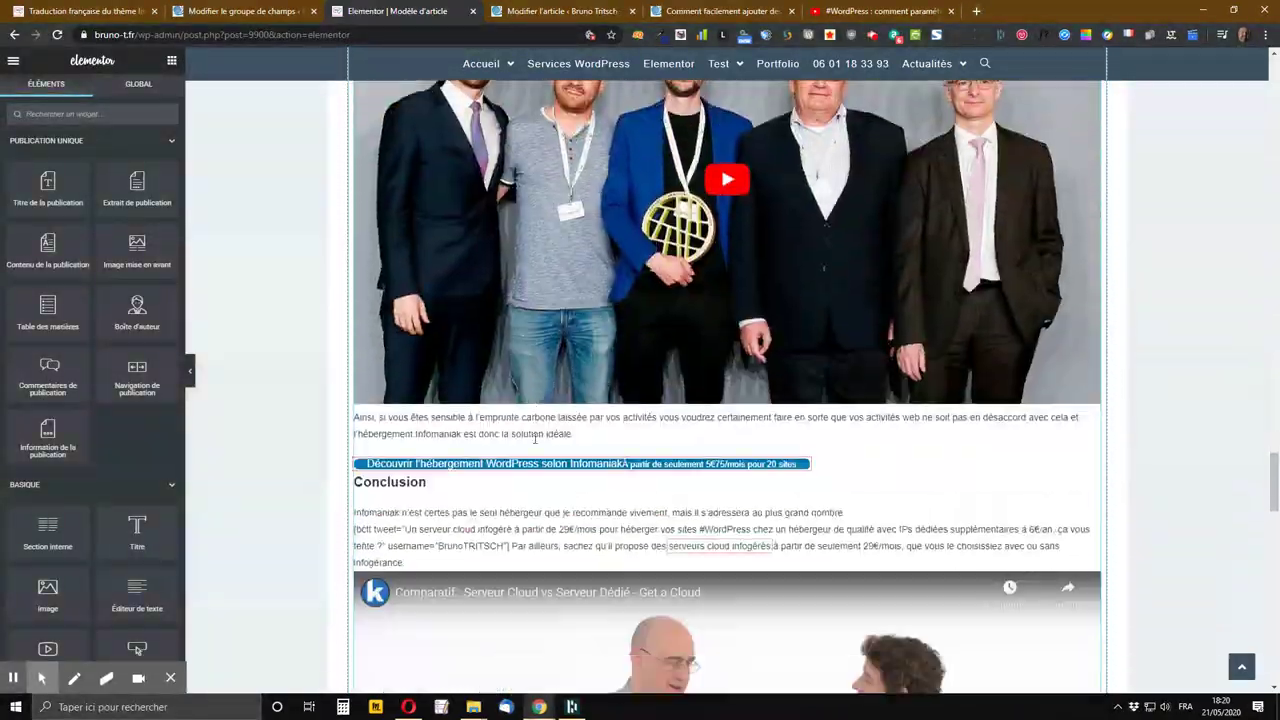
scroll(535, 455, down, 4)
scroll(646, 466, up, 1)
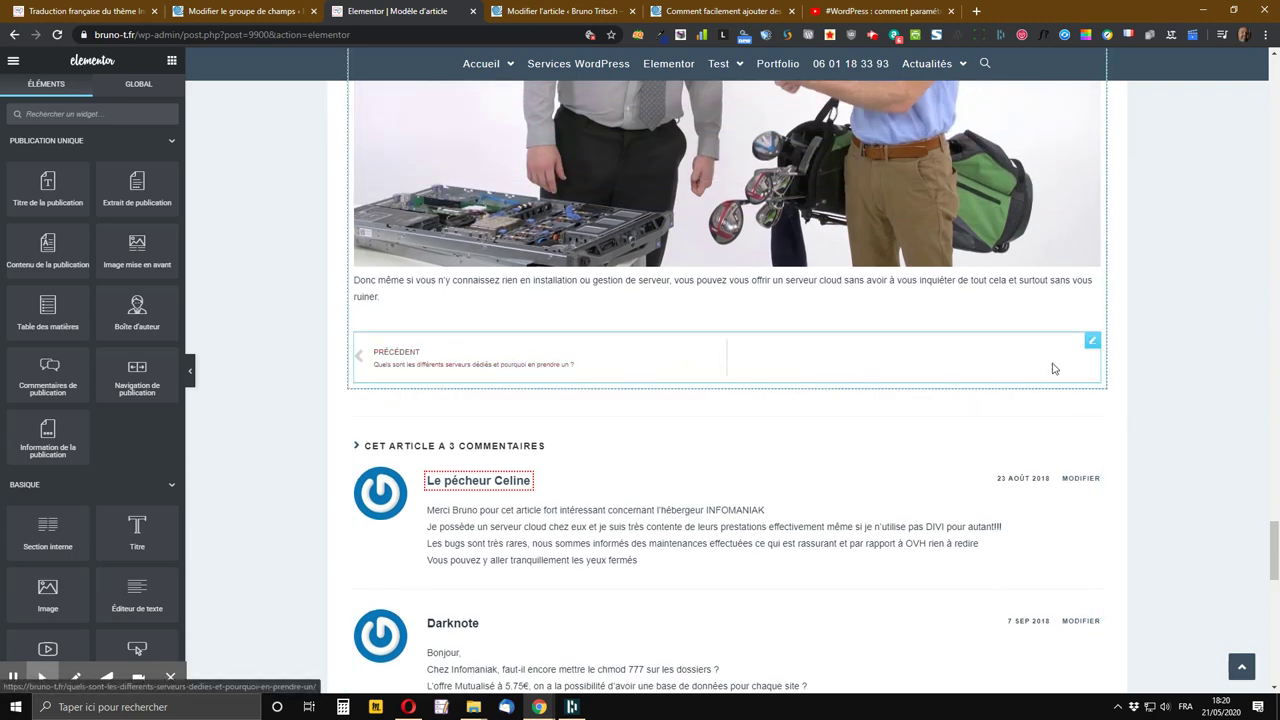
click(1240, 670)
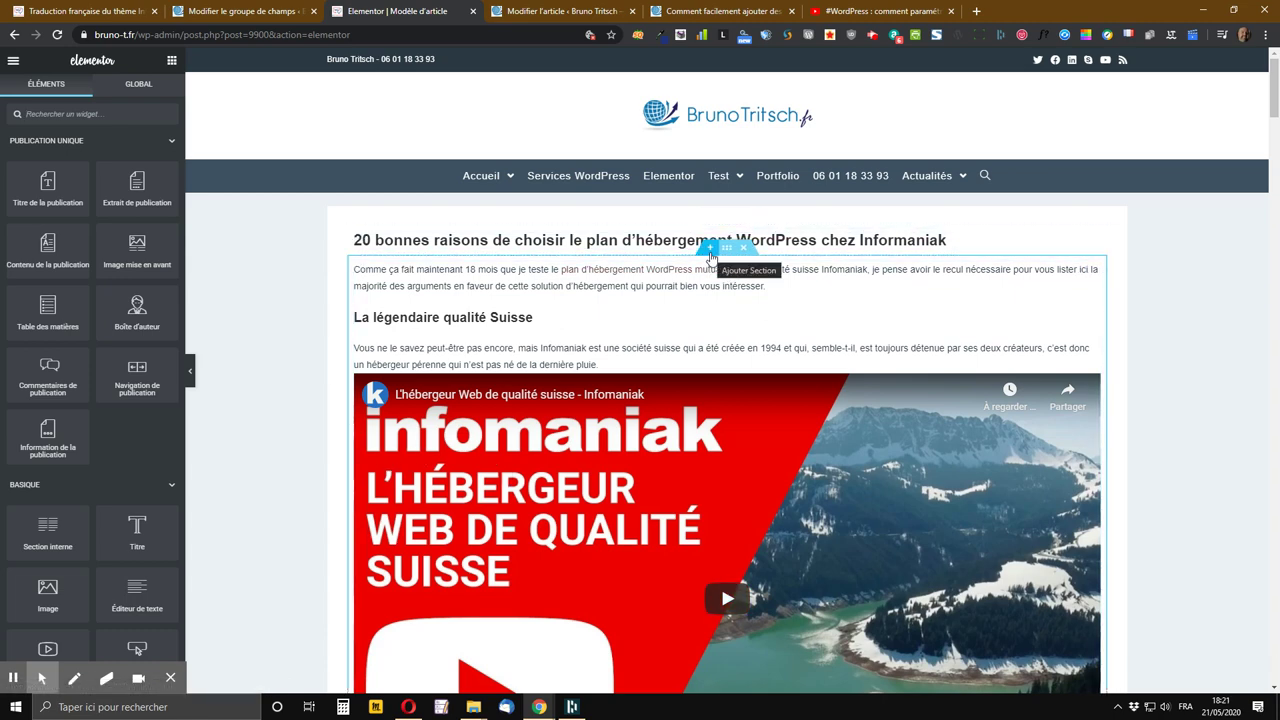
Step: Add an empty section under the title and drop the Bloc de citation widget into it
click(710, 250)
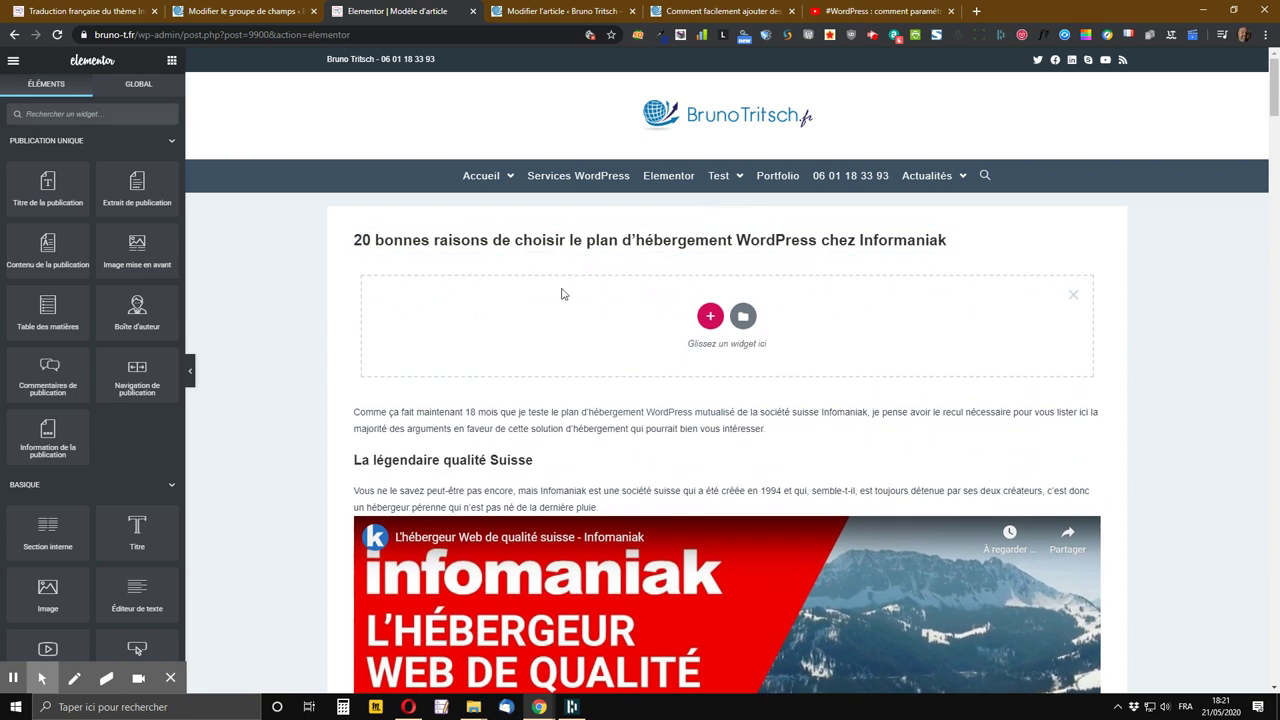
click(88, 114)
text(twee)
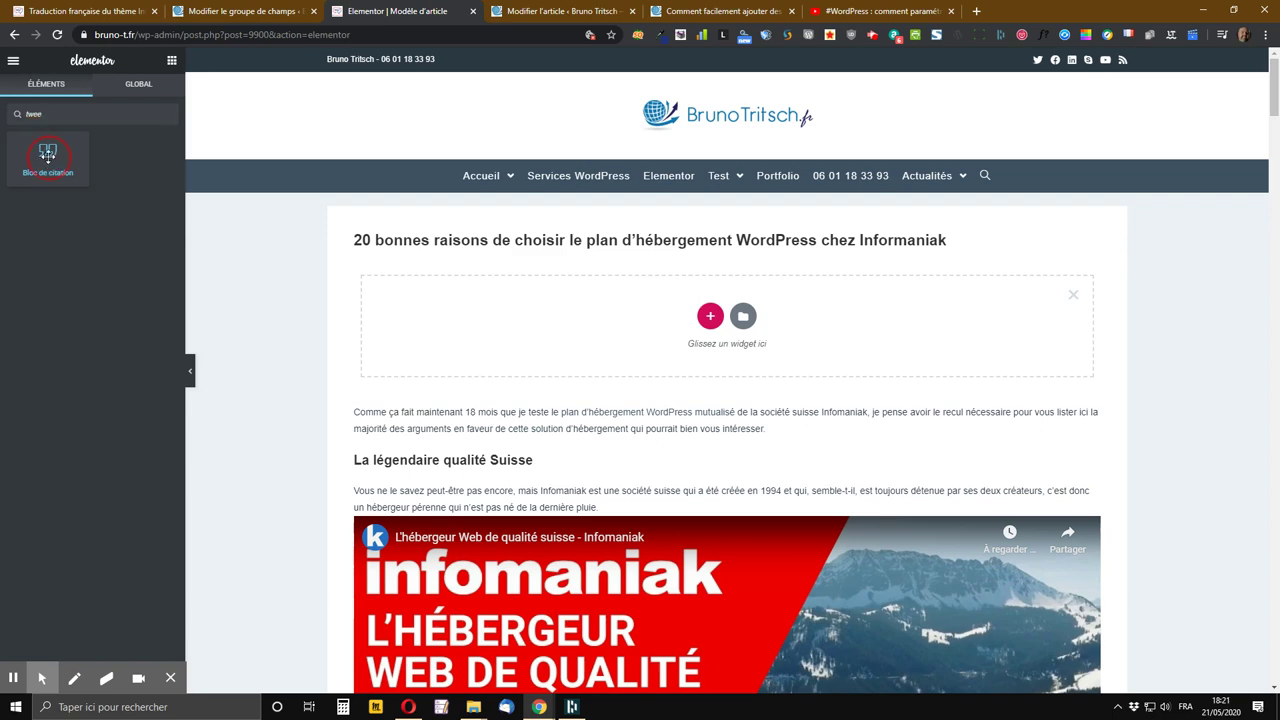
drag(47, 153, 742, 322)
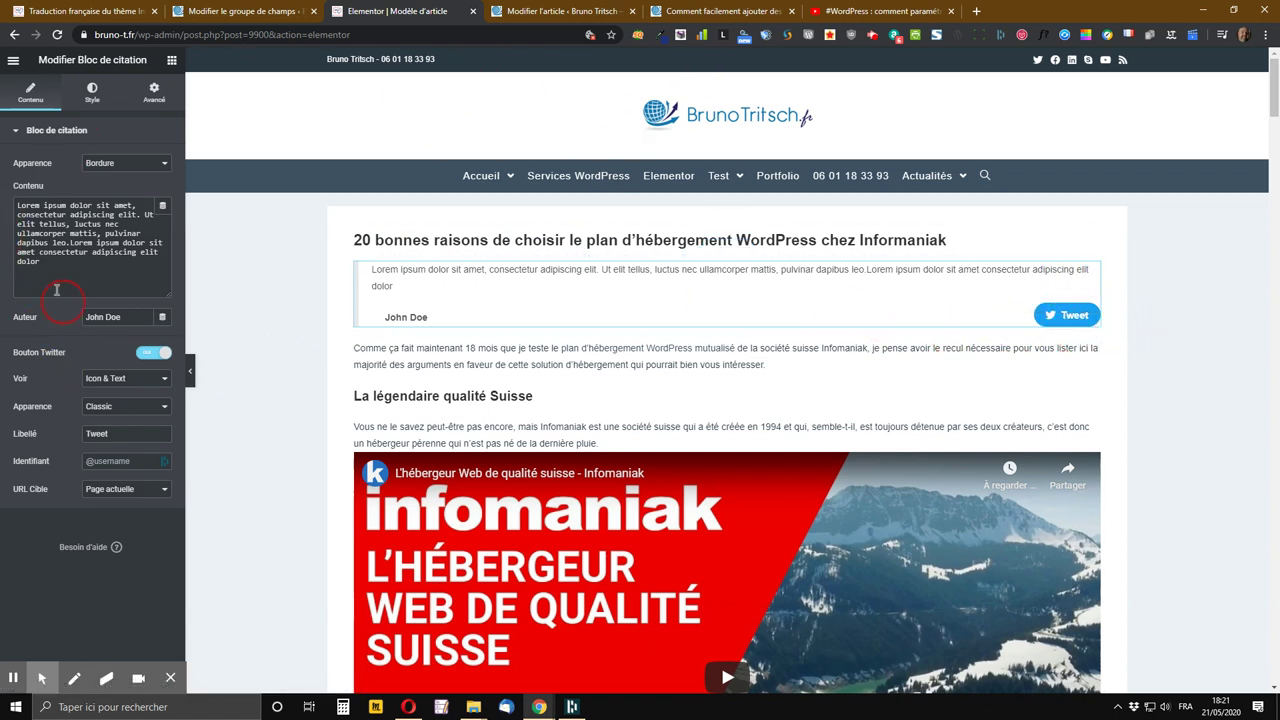
Step: Replace the Lorem ipsum quote text with 'Voici ma citation d'exemple de clik to tweet'
drag(55, 288, 13, 197)
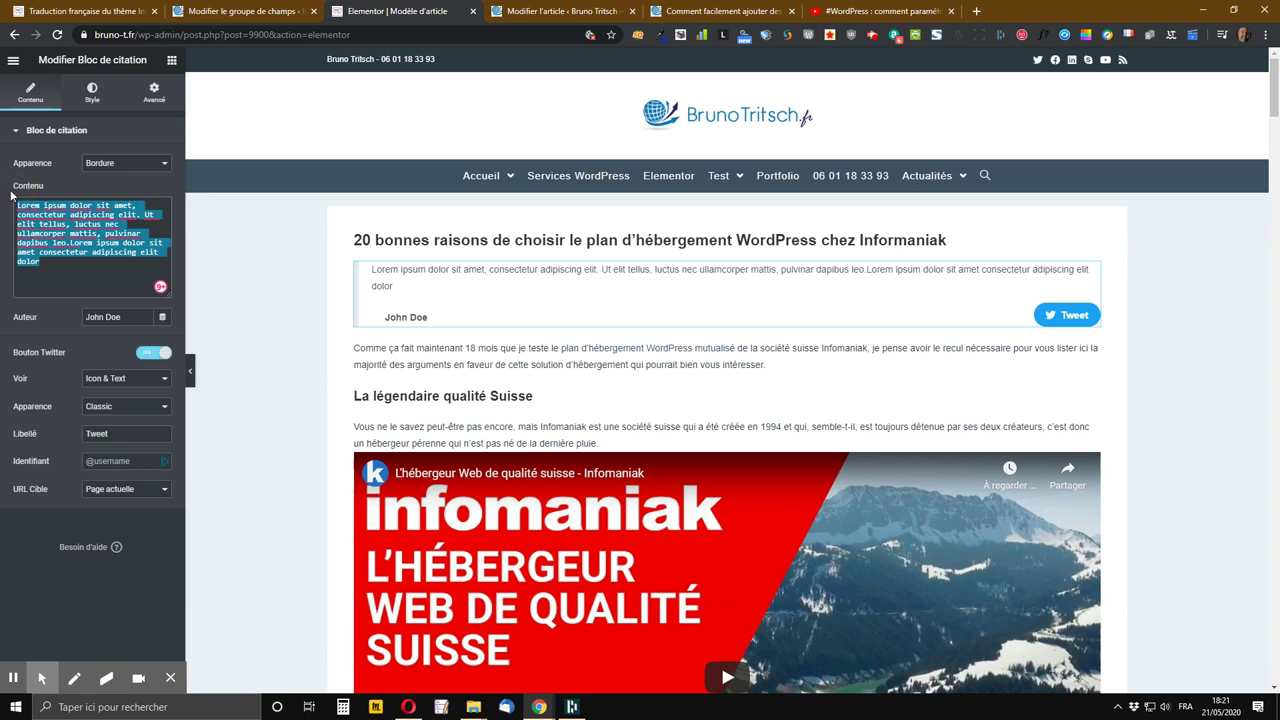
text(Voi)
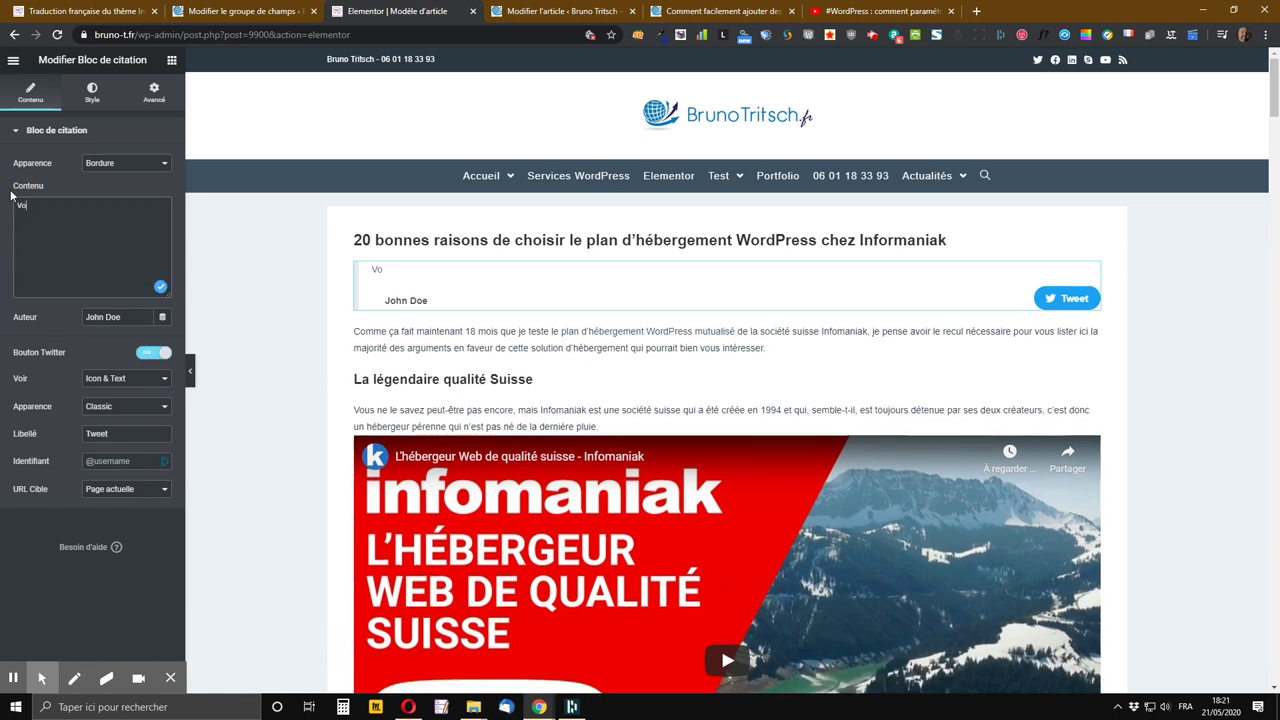
text(ci ma )
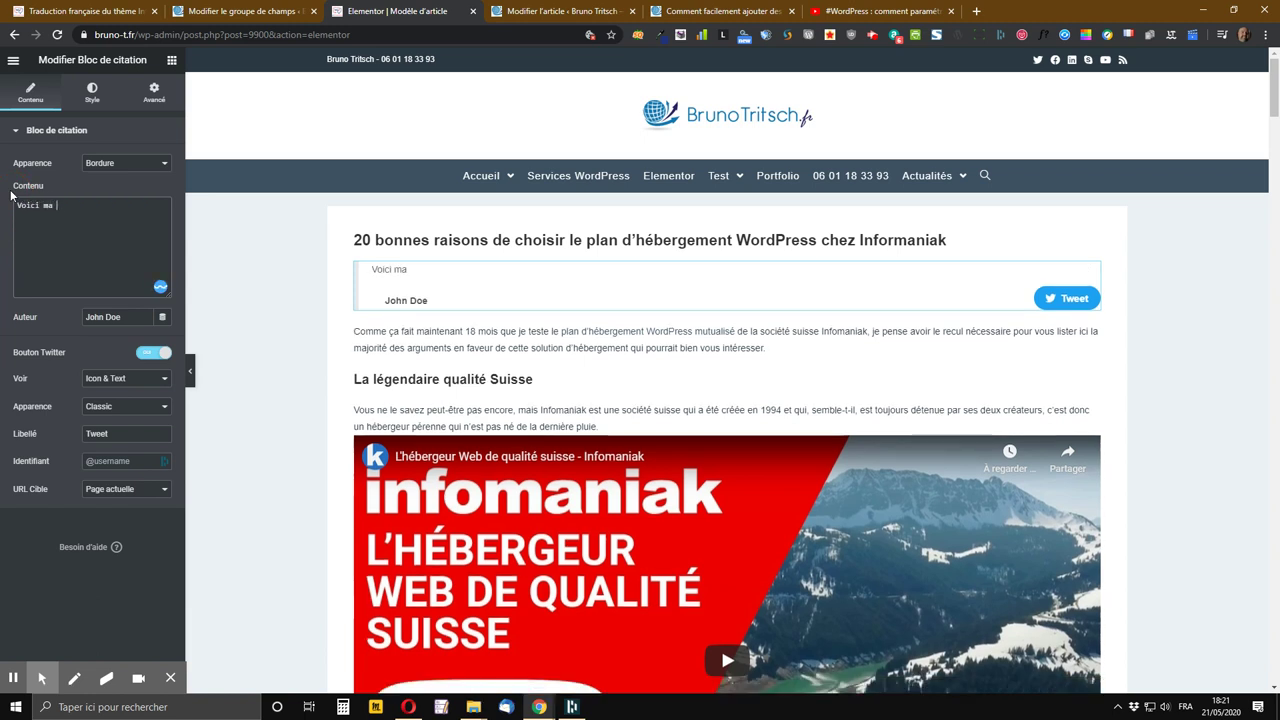
text(citation d'exemple de clik to tweet)
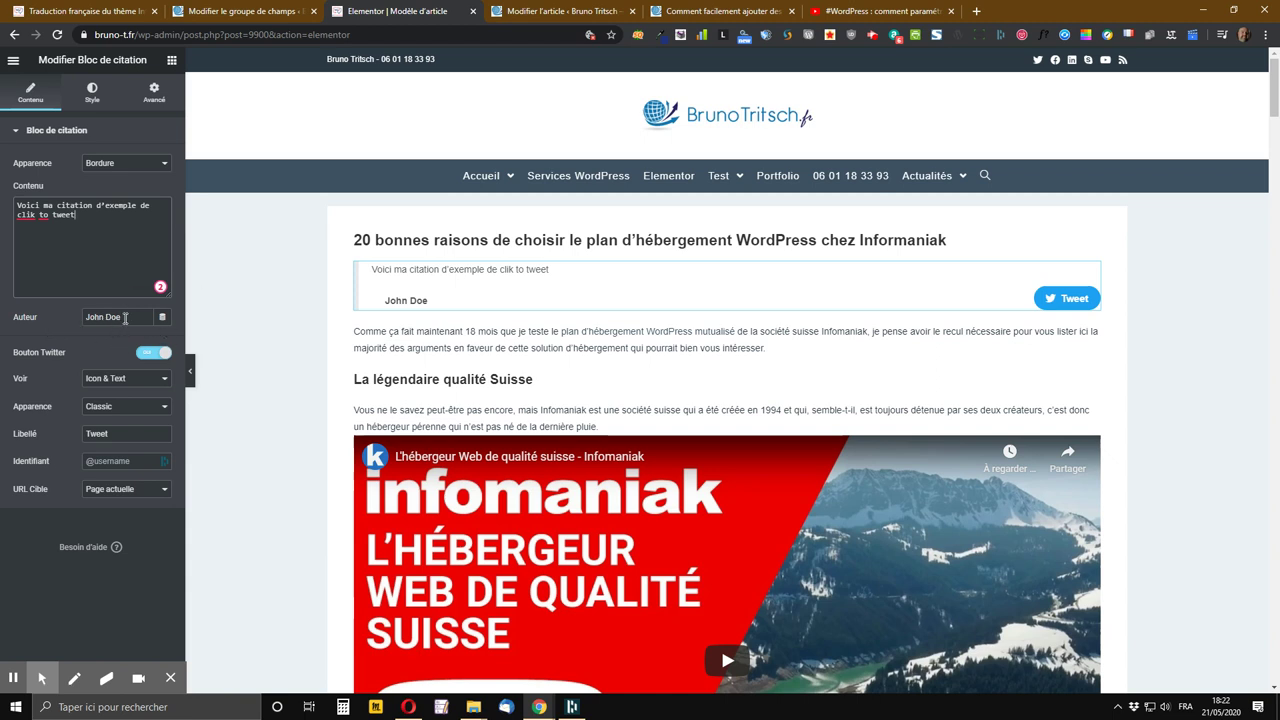
Step: Replace the John Doe author with the dynamic Nom Auteur tag
drag(126, 317, 80, 322)
text(BrunoT)
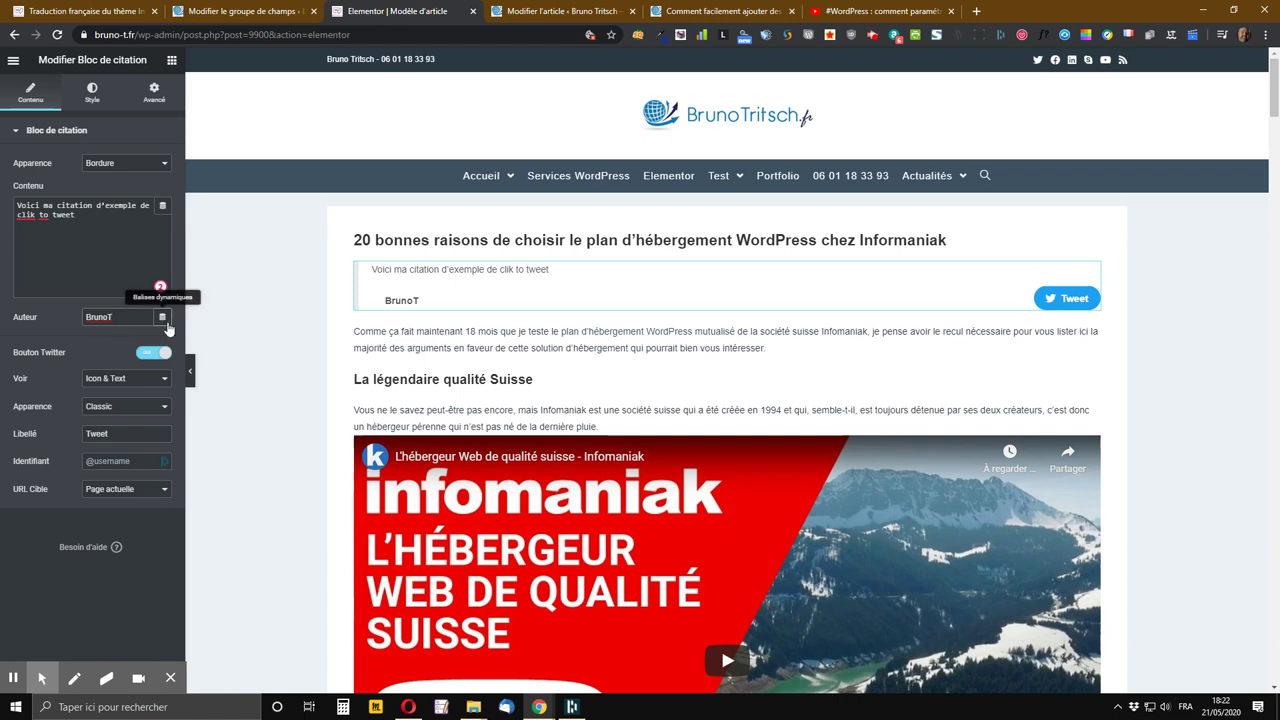
click(162, 318)
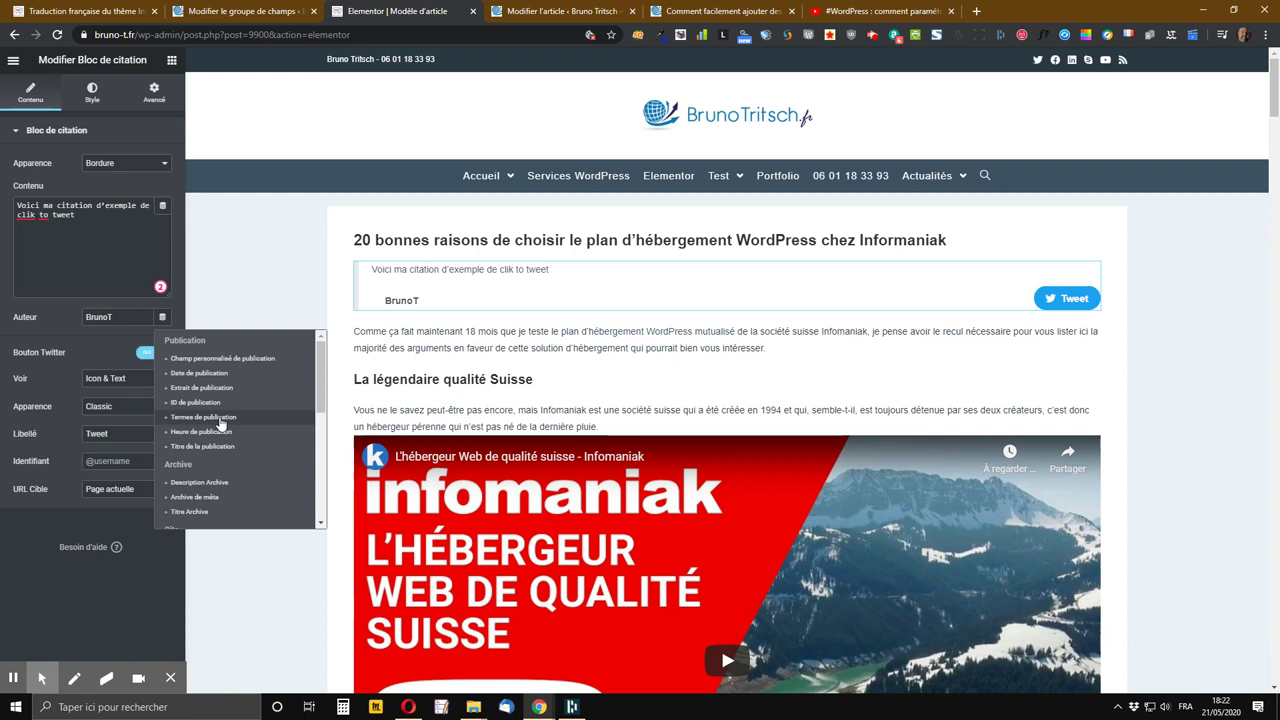
scroll(220, 424, down, 5)
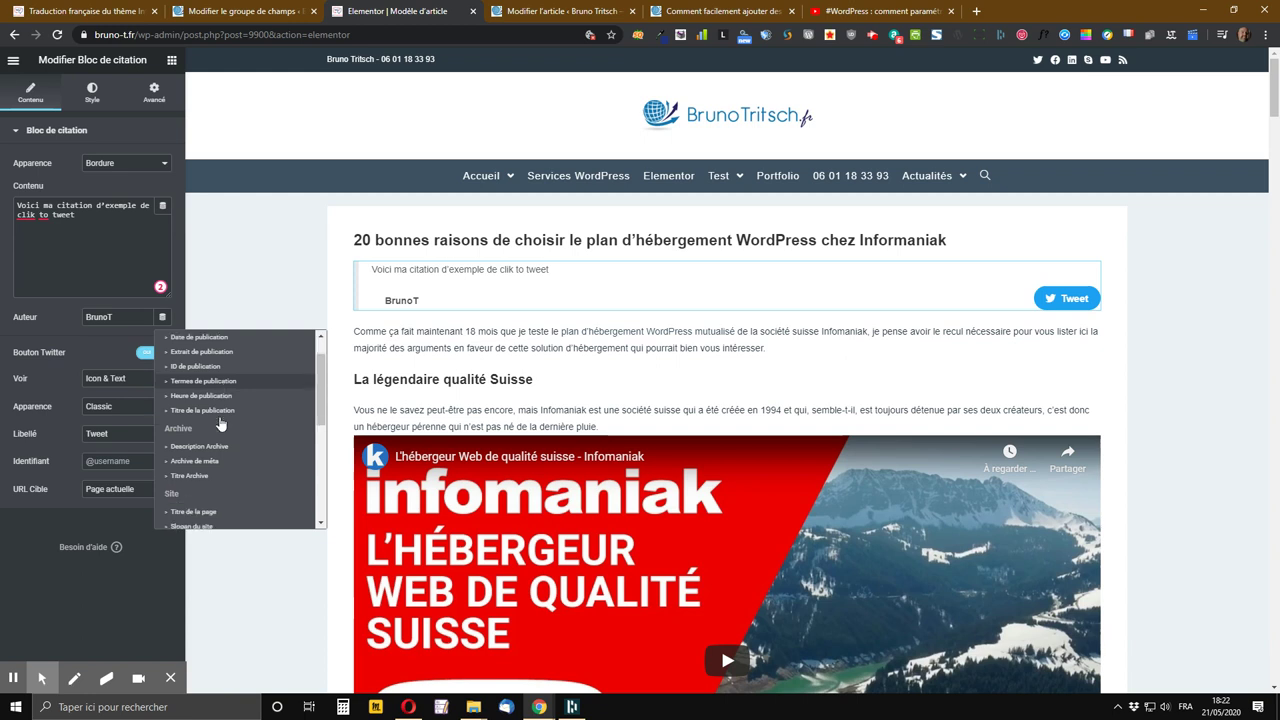
scroll(220, 503, down, 2)
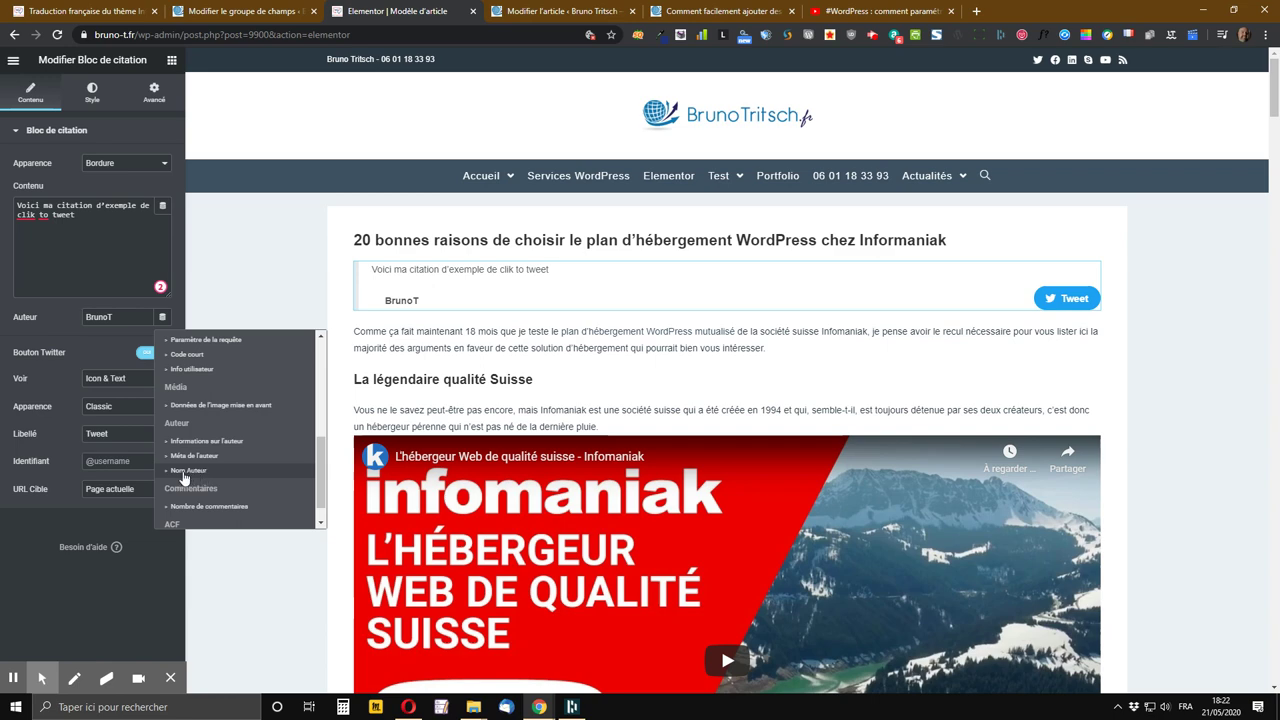
click(188, 472)
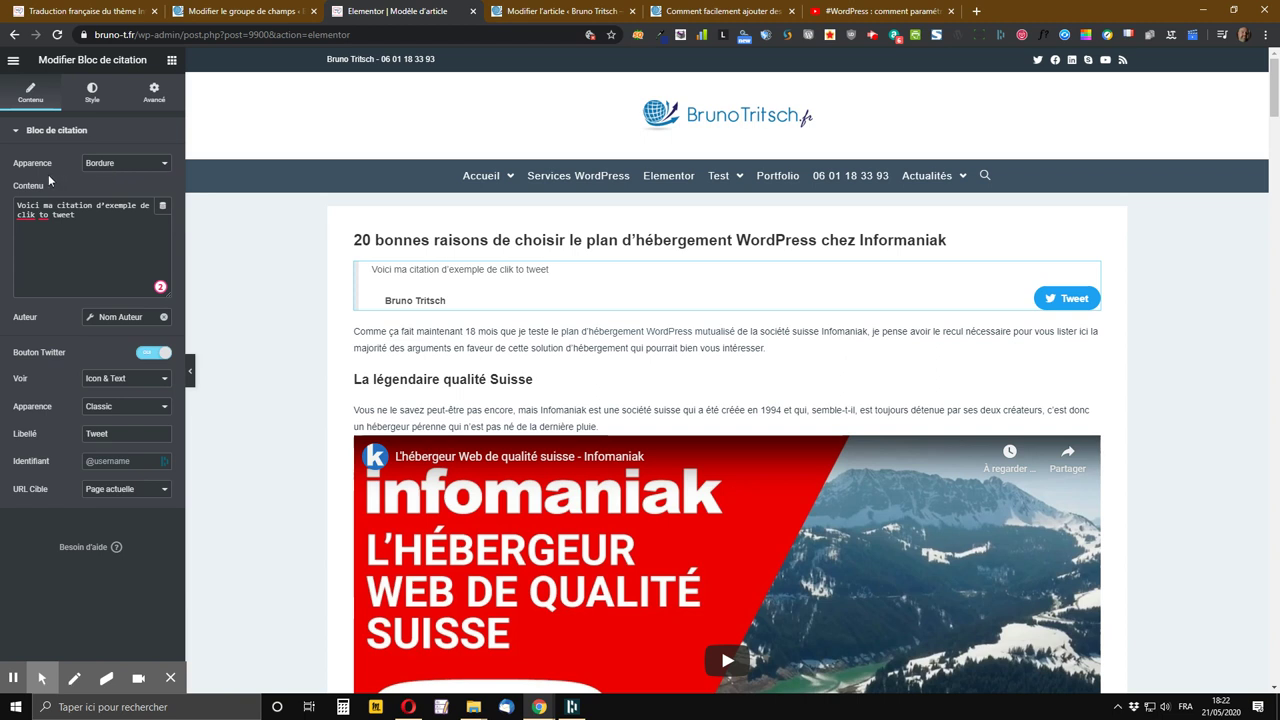
click(114, 167)
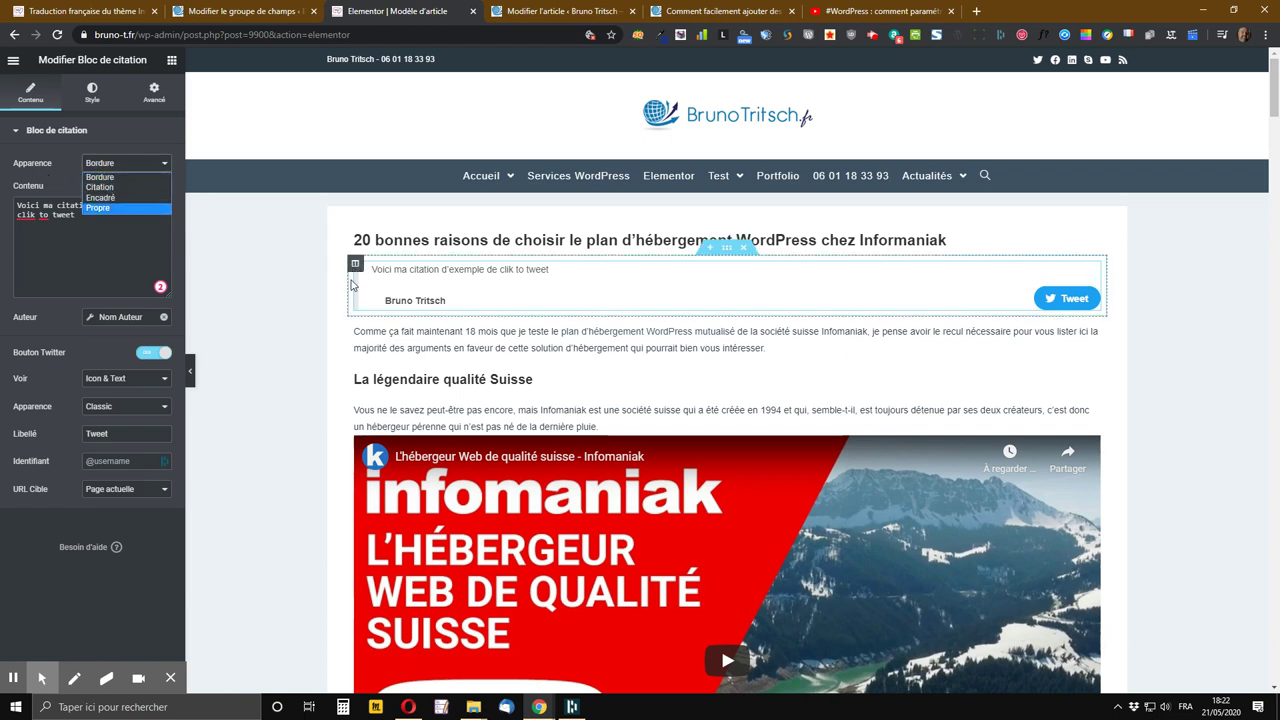
click(100, 187)
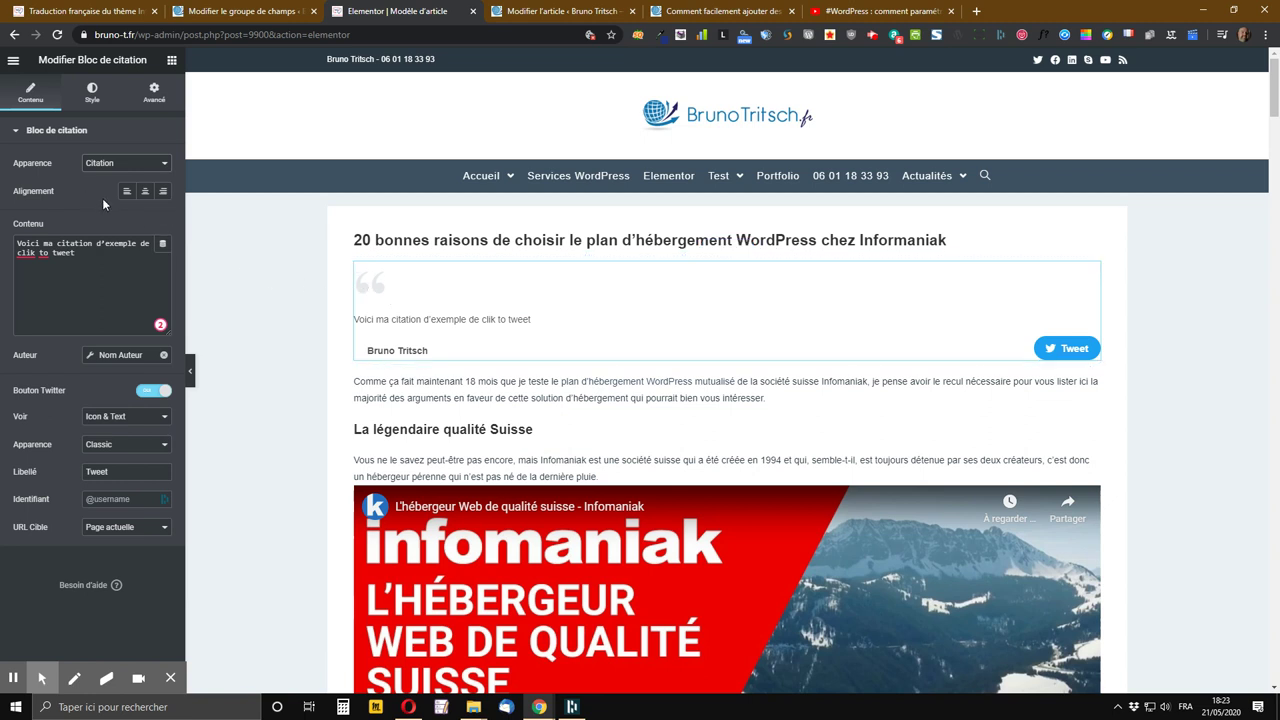
click(126, 166)
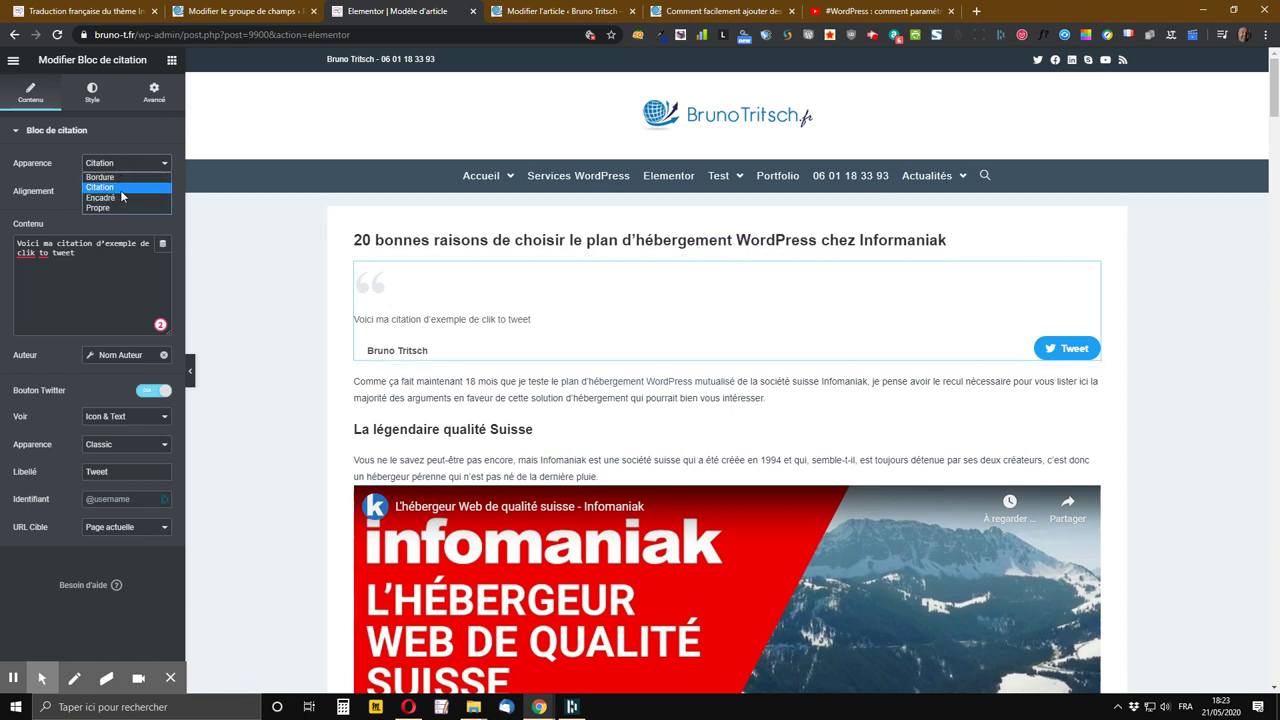
click(115, 198)
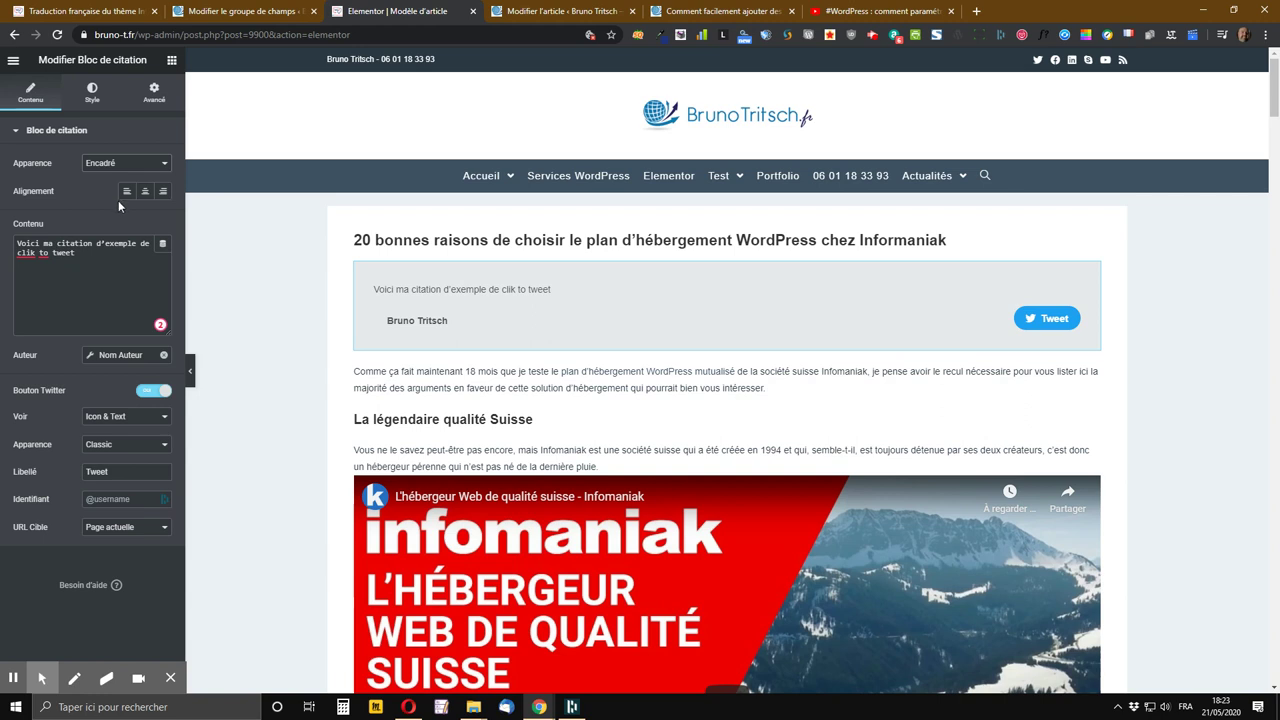
click(122, 166)
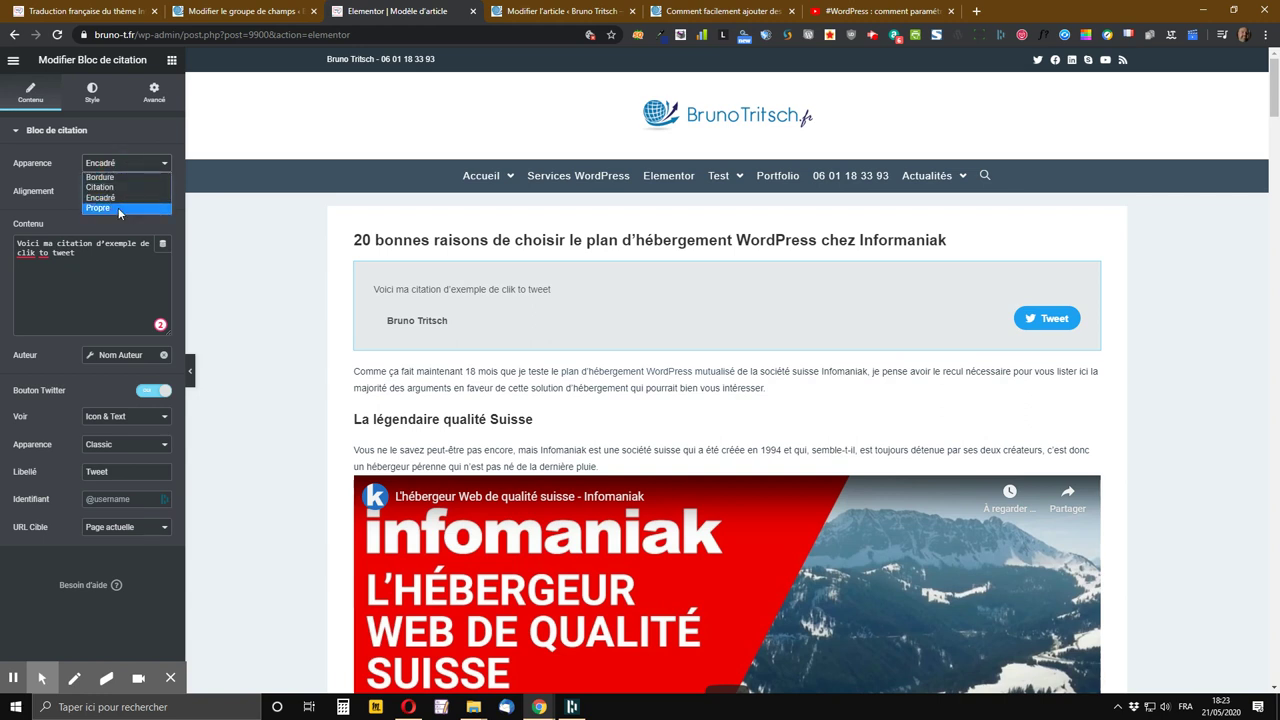
click(118, 207)
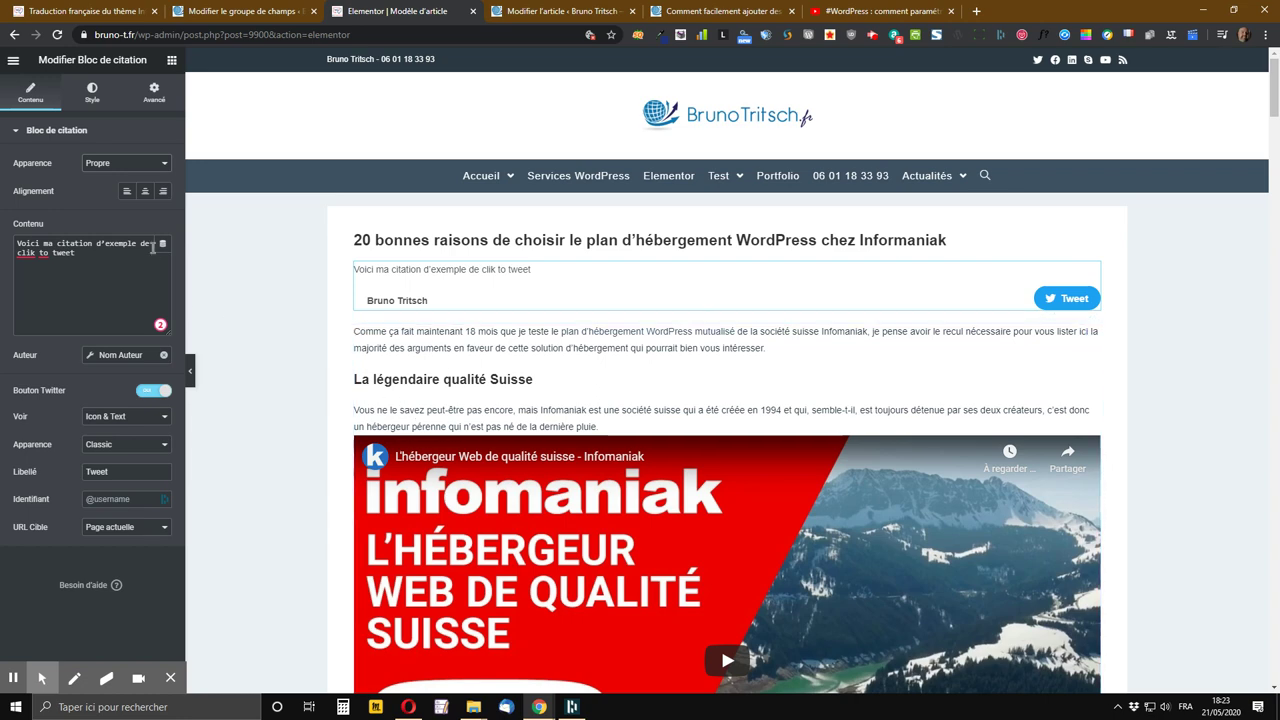
click(119, 170)
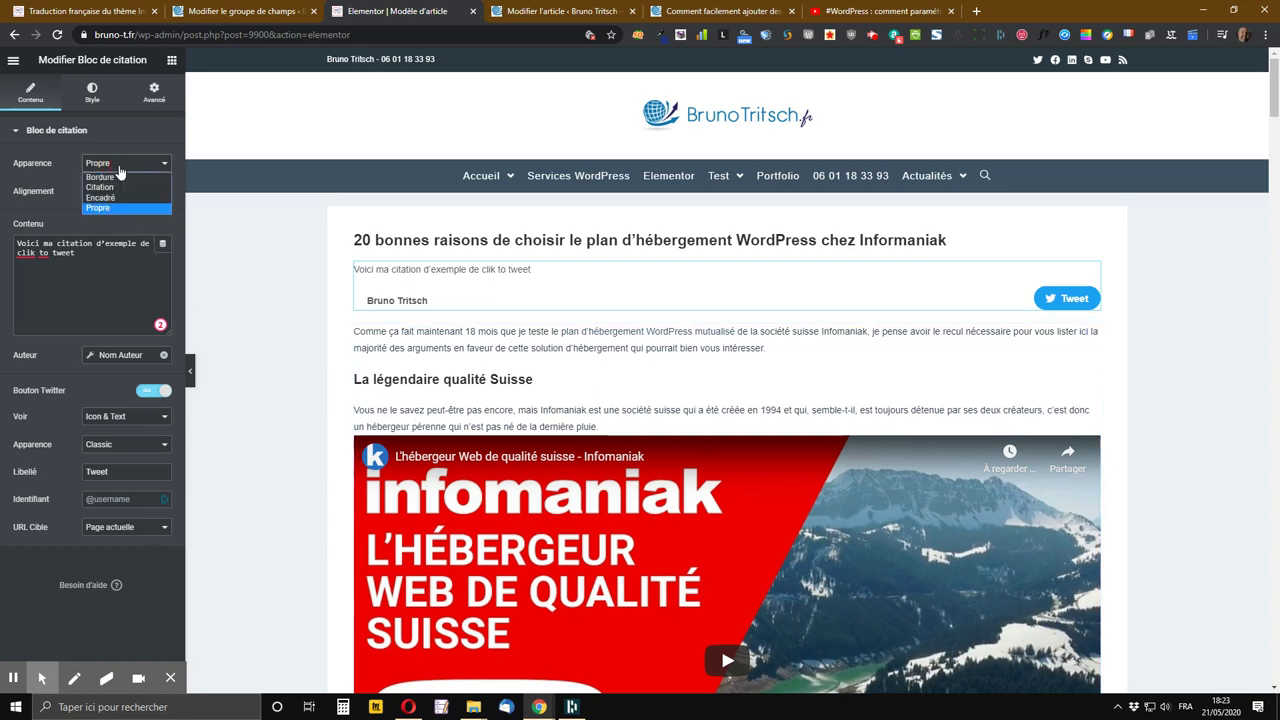
click(113, 189)
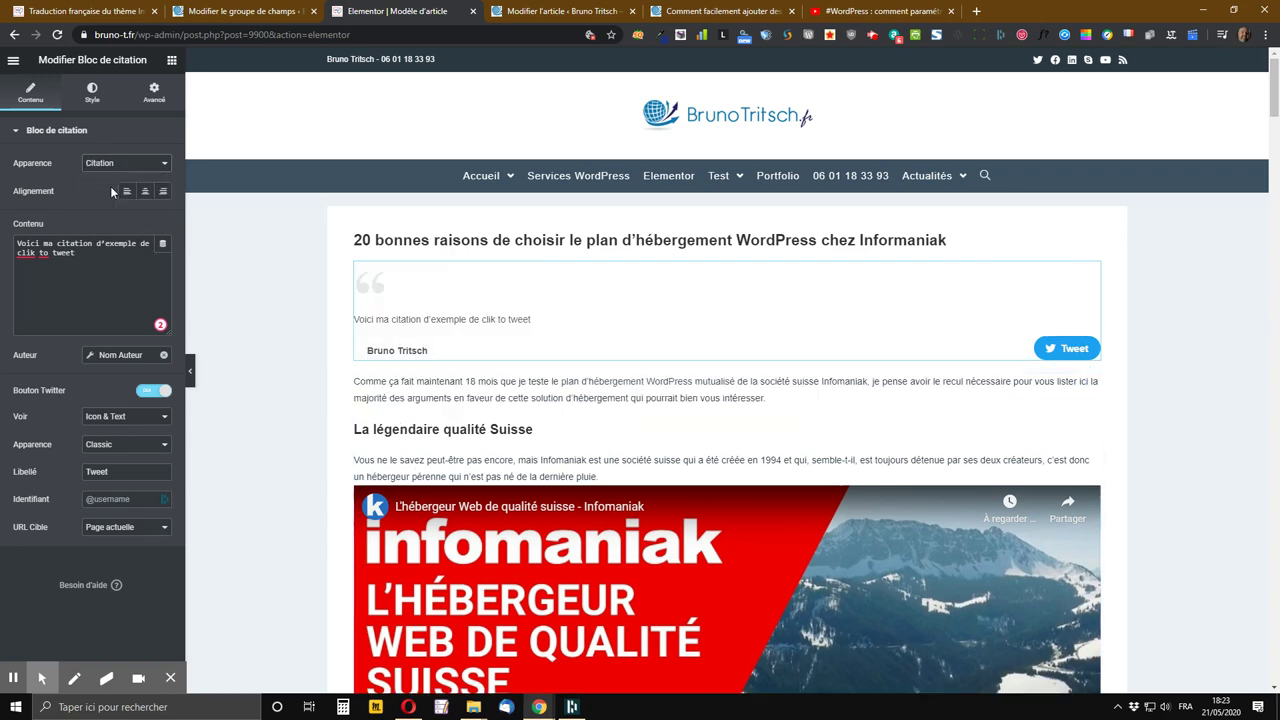
click(120, 170)
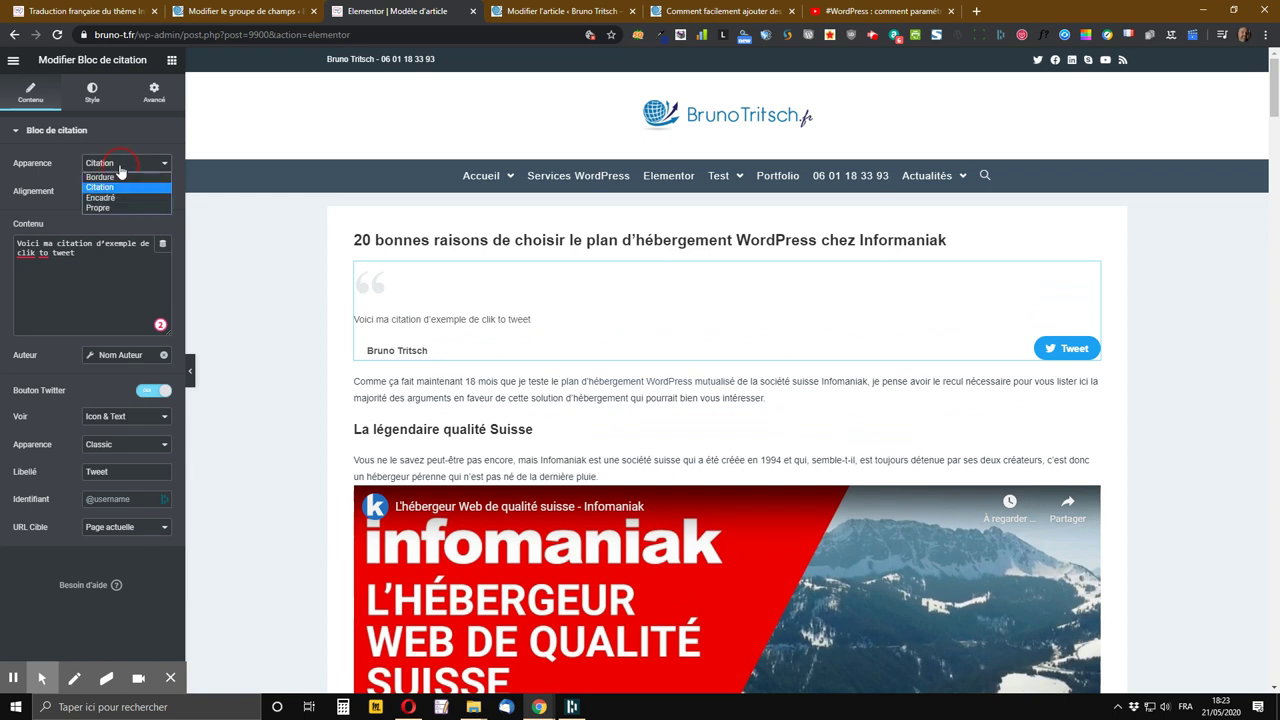
click(113, 177)
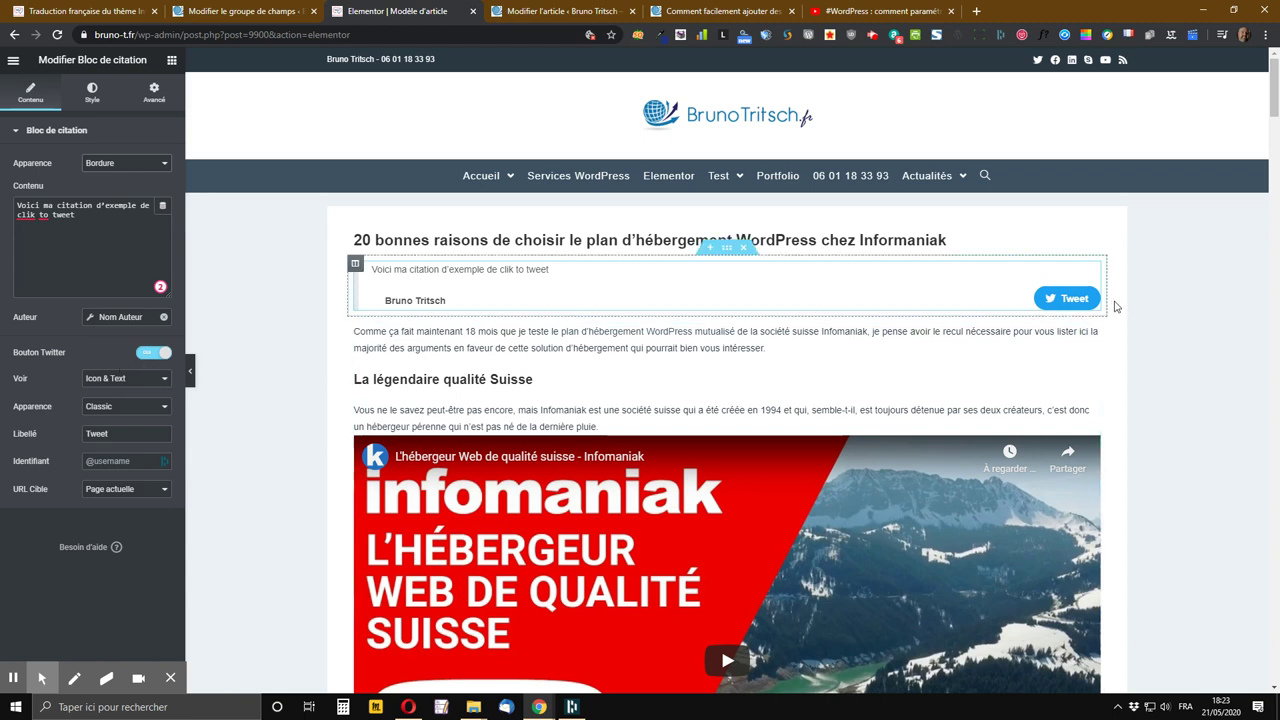
click(160, 358)
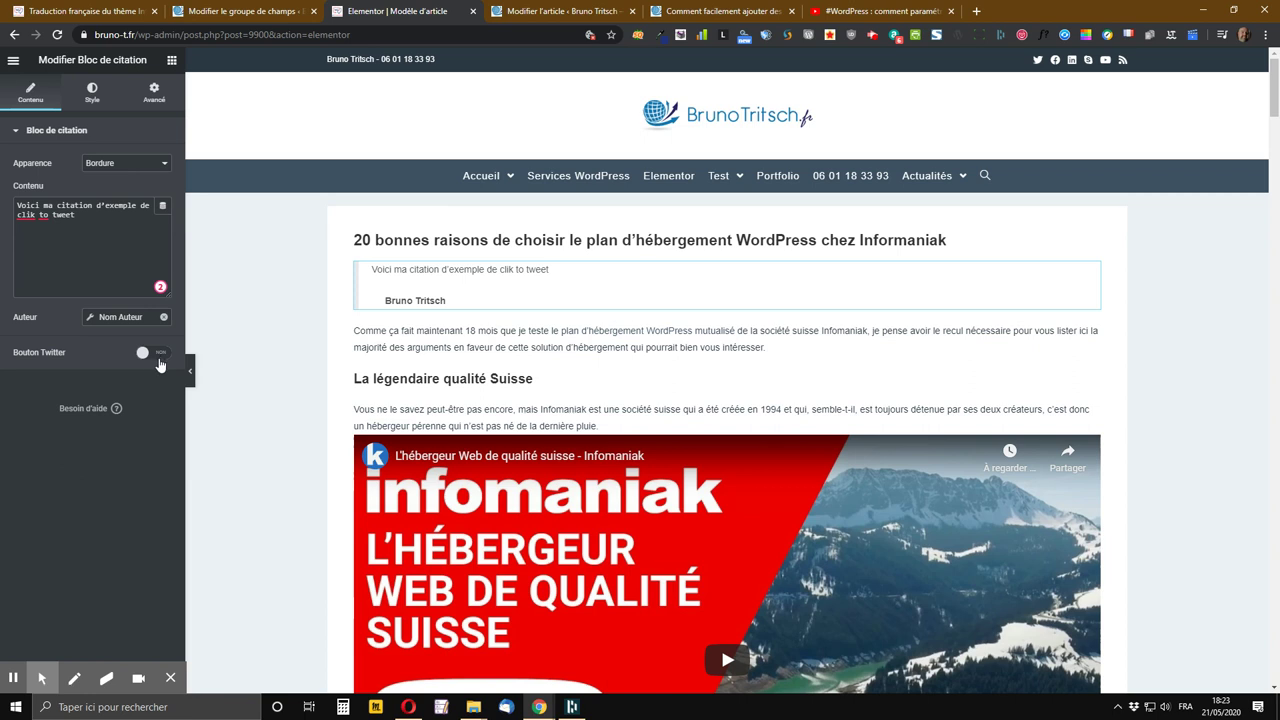
click(158, 360)
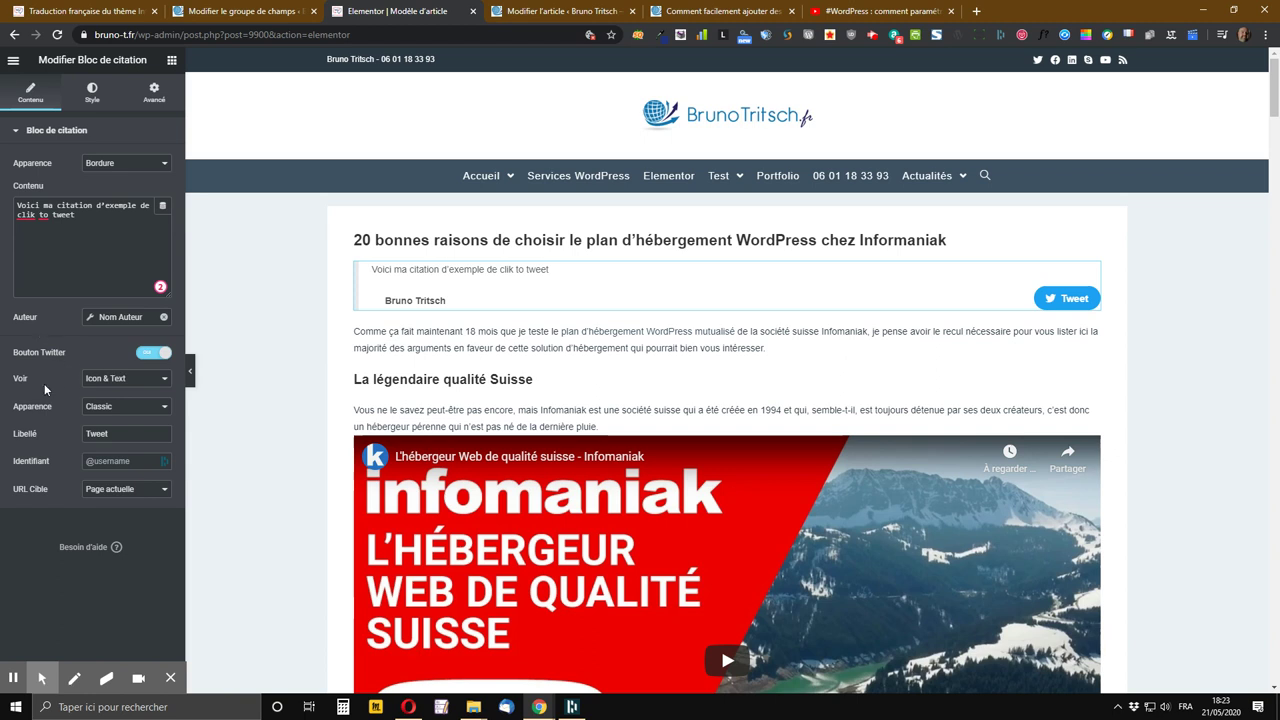
click(120, 384)
click(106, 402)
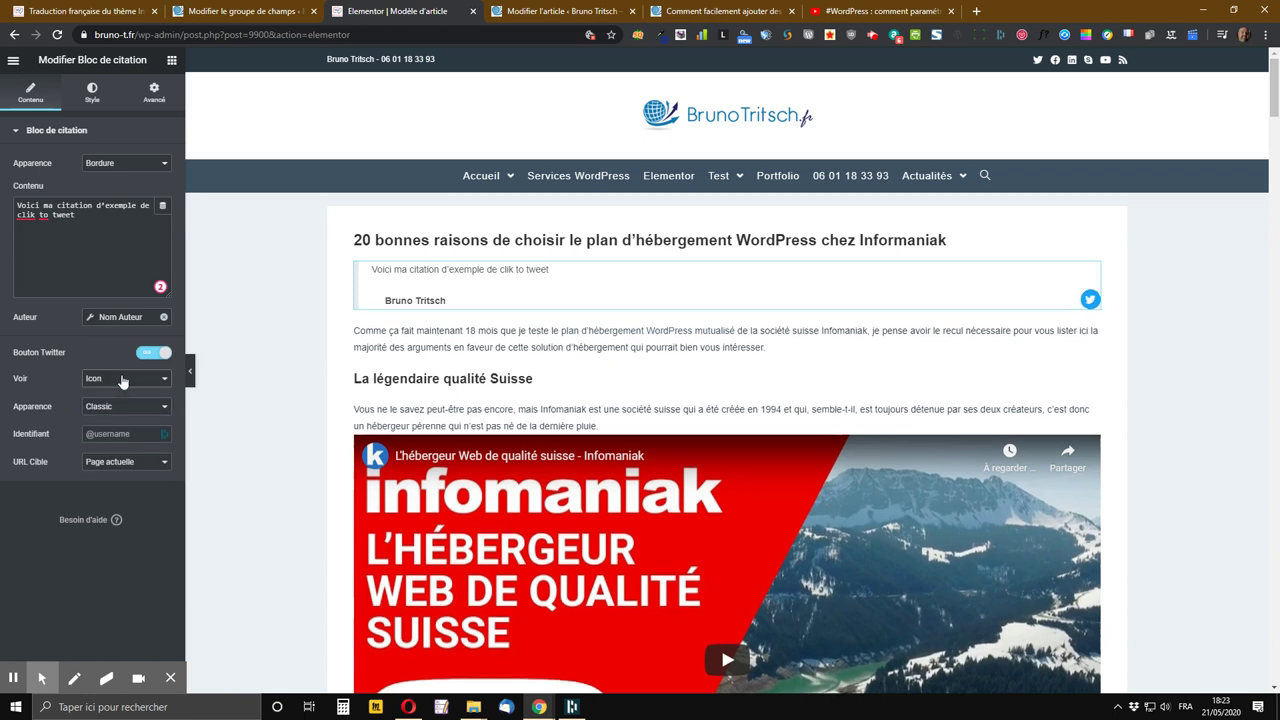
click(117, 382)
click(108, 413)
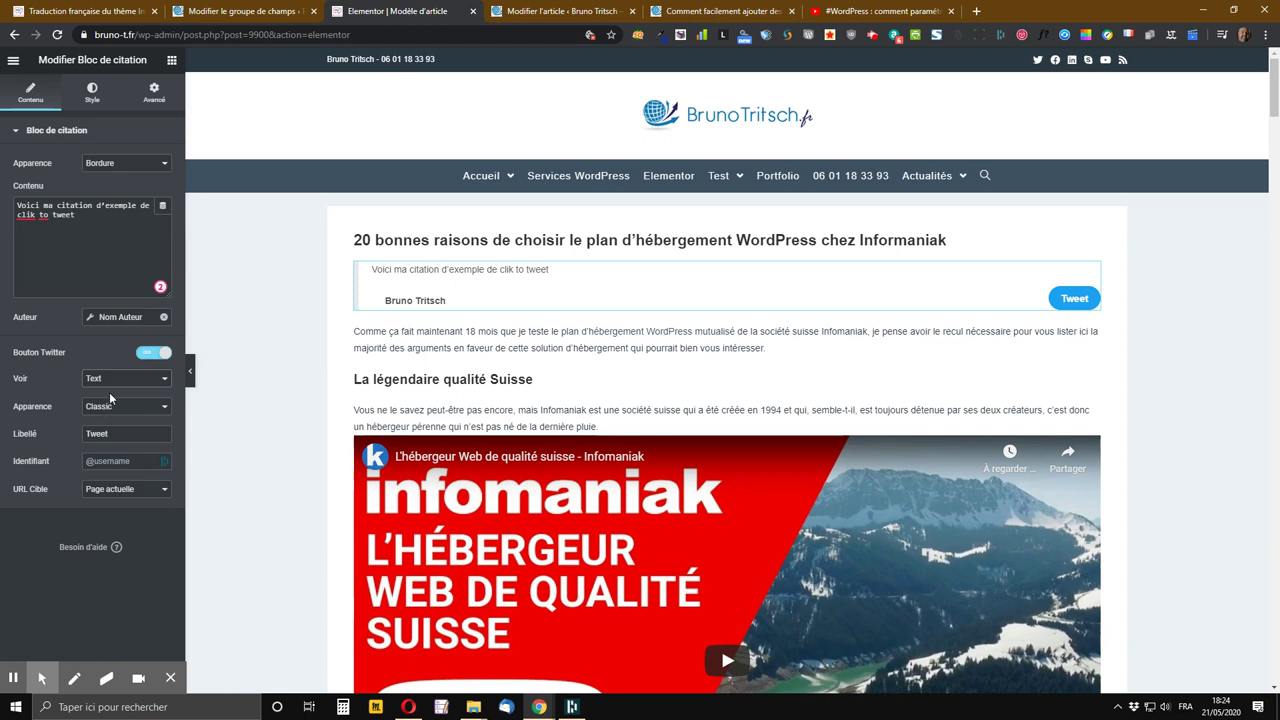
click(120, 381)
click(112, 392)
click(122, 408)
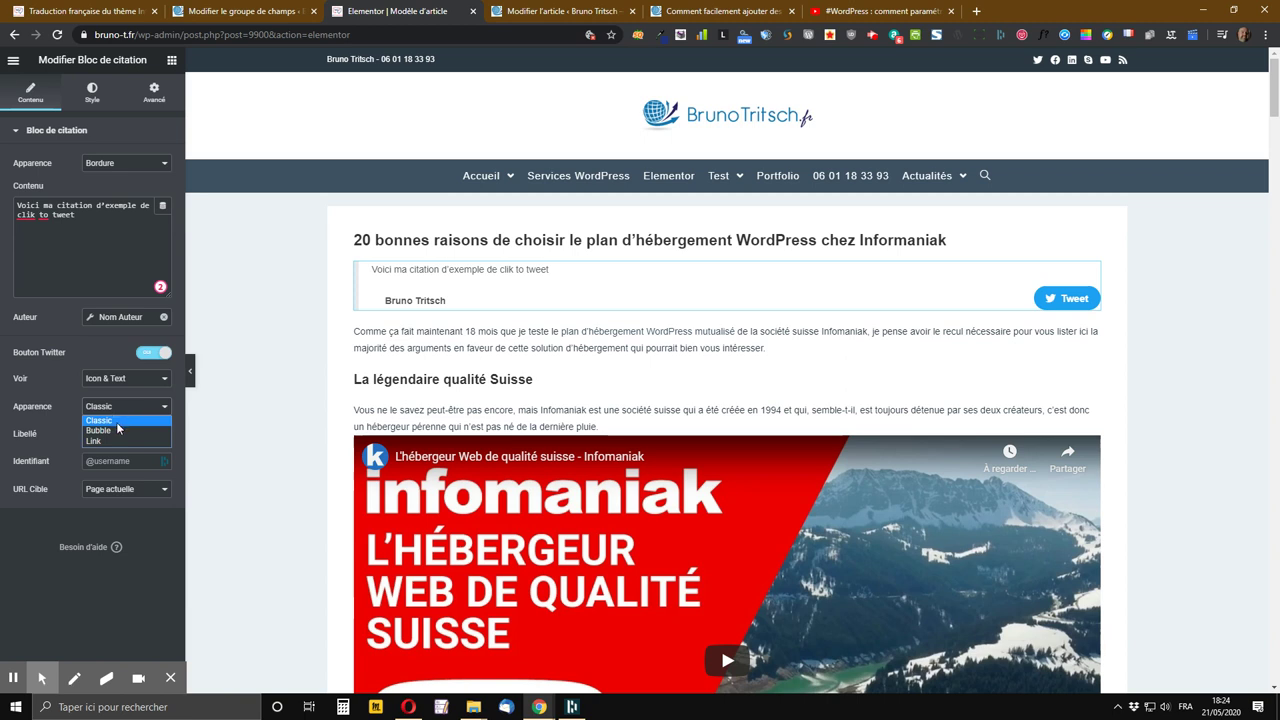
click(120, 431)
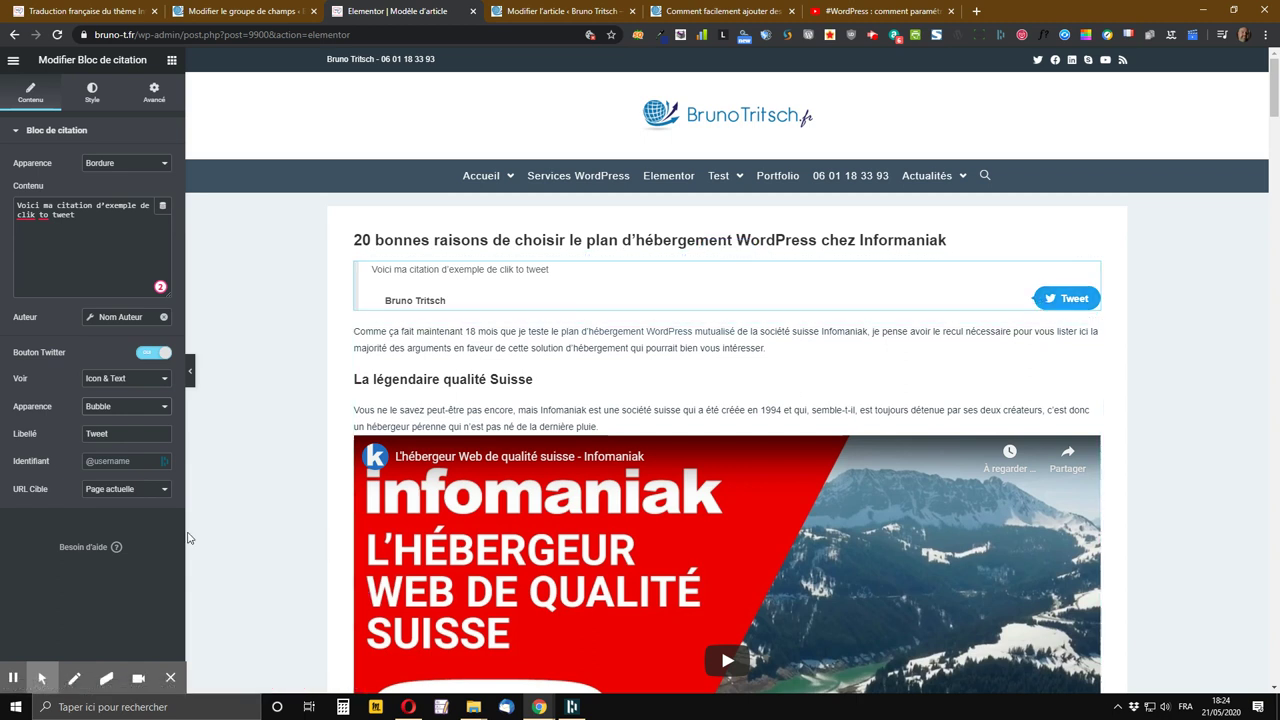
click(117, 408)
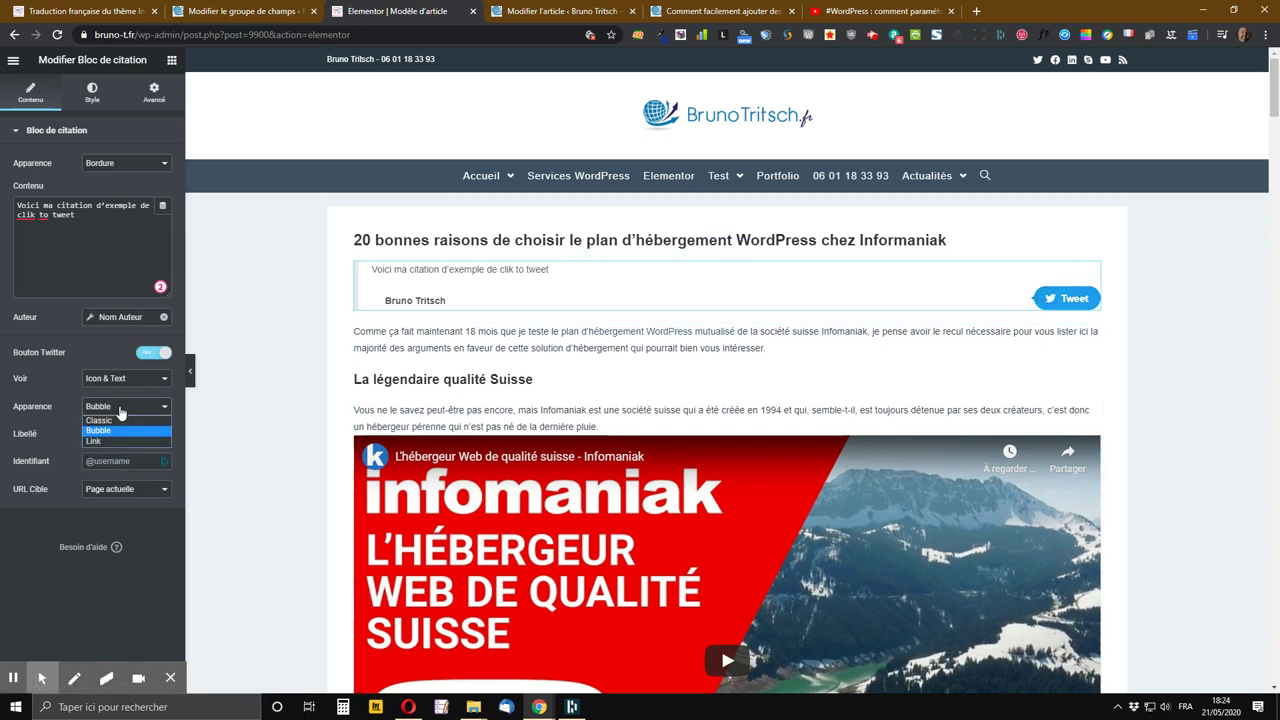
click(97, 442)
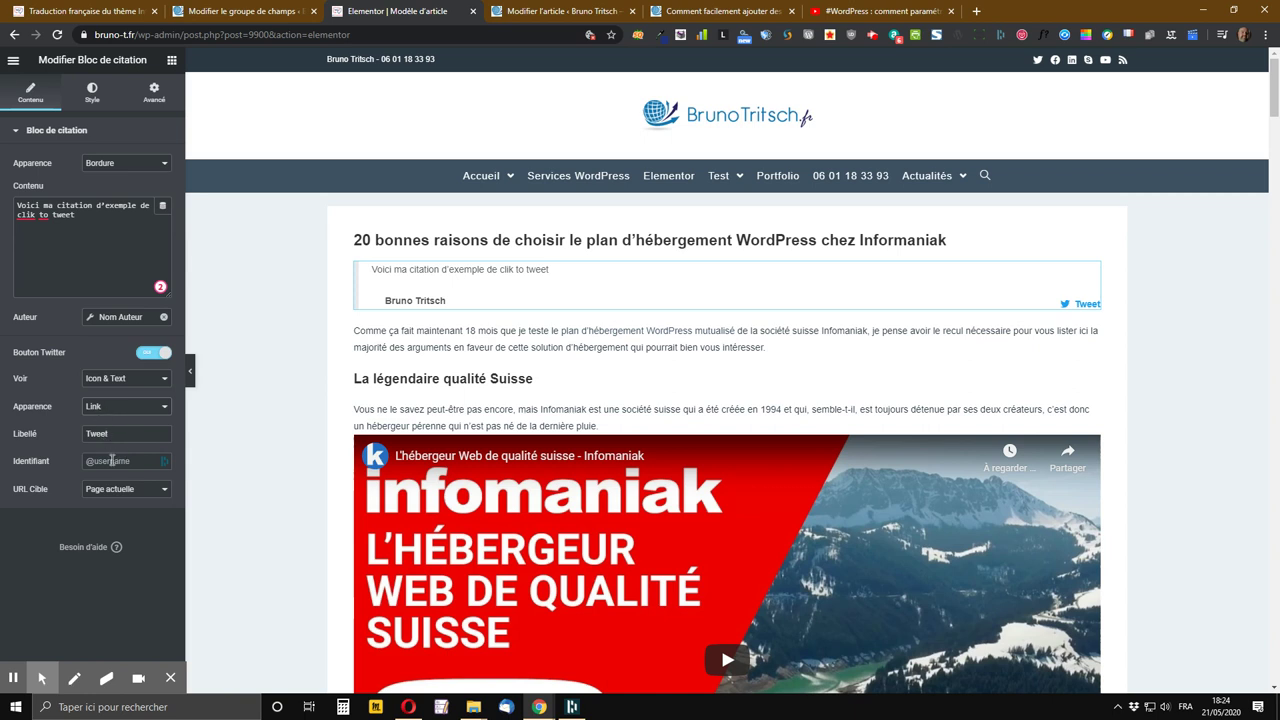
click(126, 410)
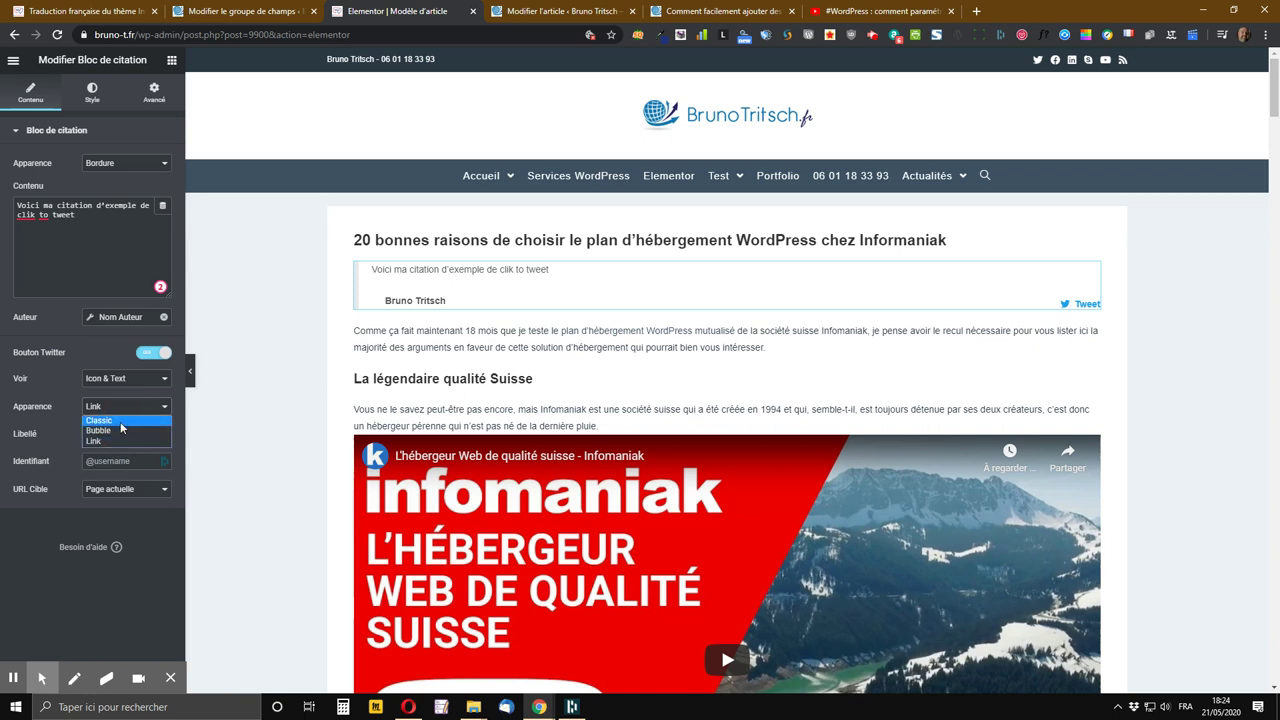
click(118, 423)
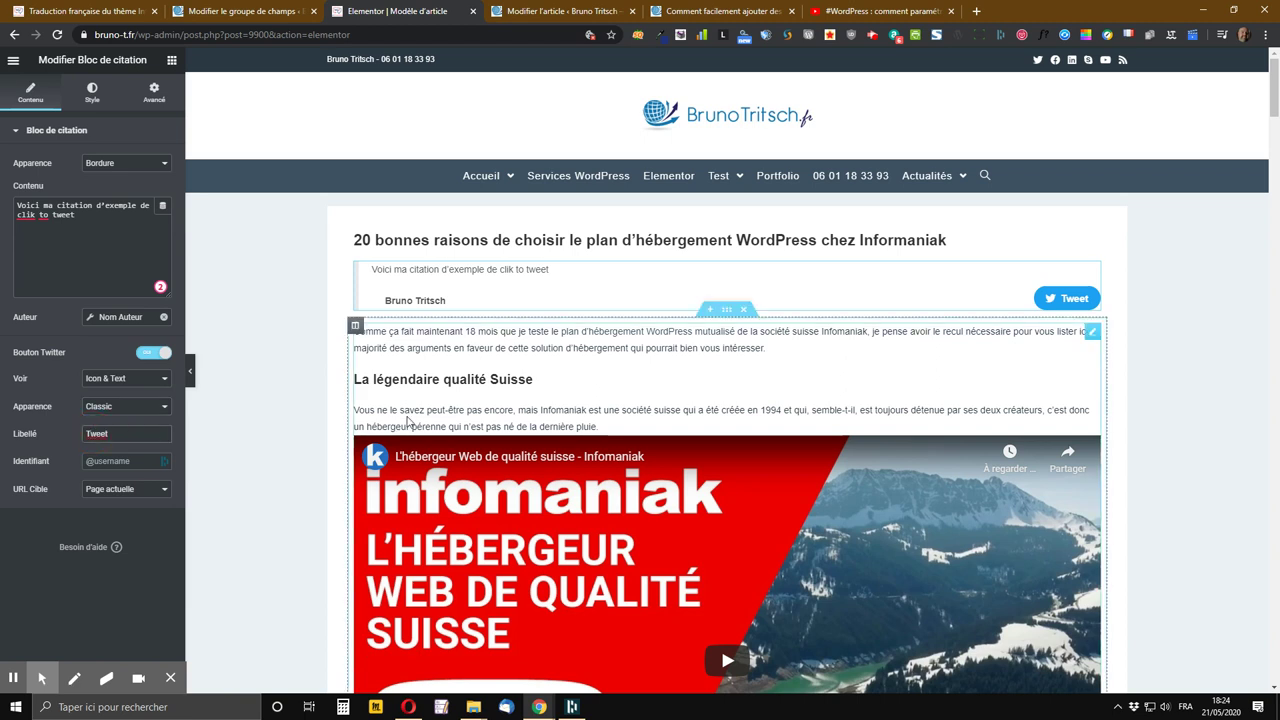
Step: Change the tweet button label from 'Tweet' to 'Cliquez pour tweeter'
key(BackSpace)
text(Cliquez pour t)
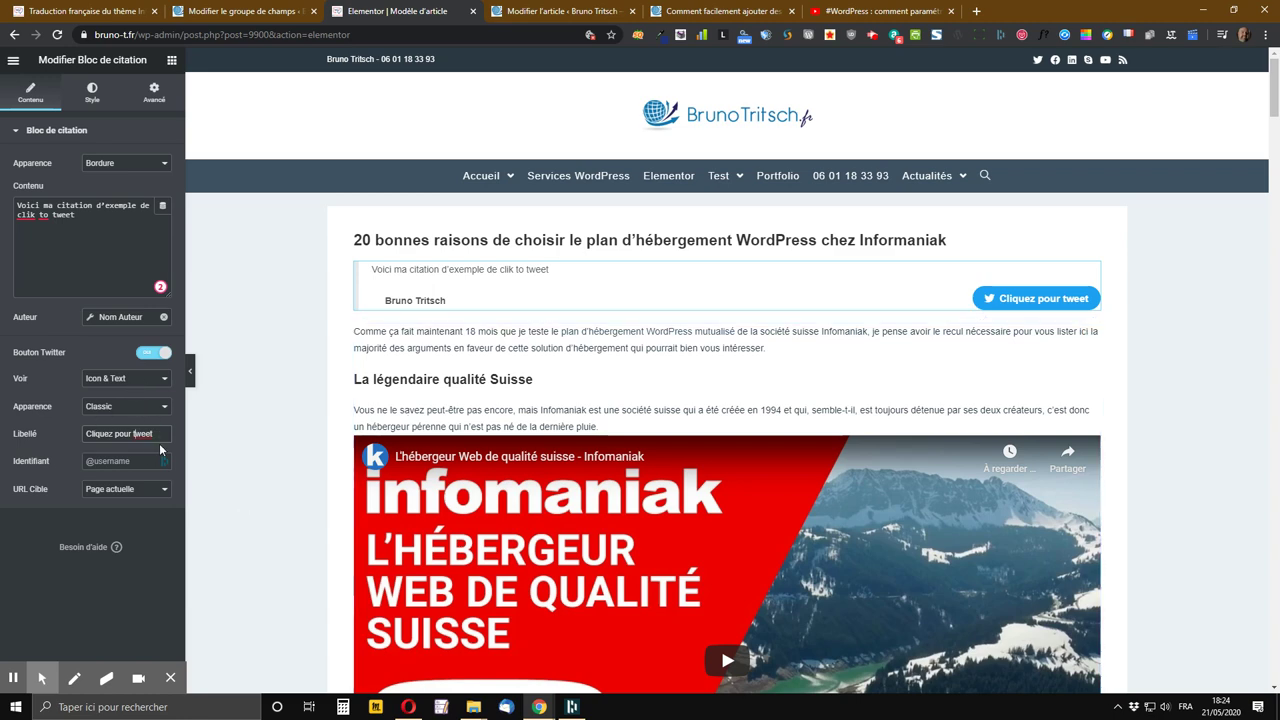
text(er)
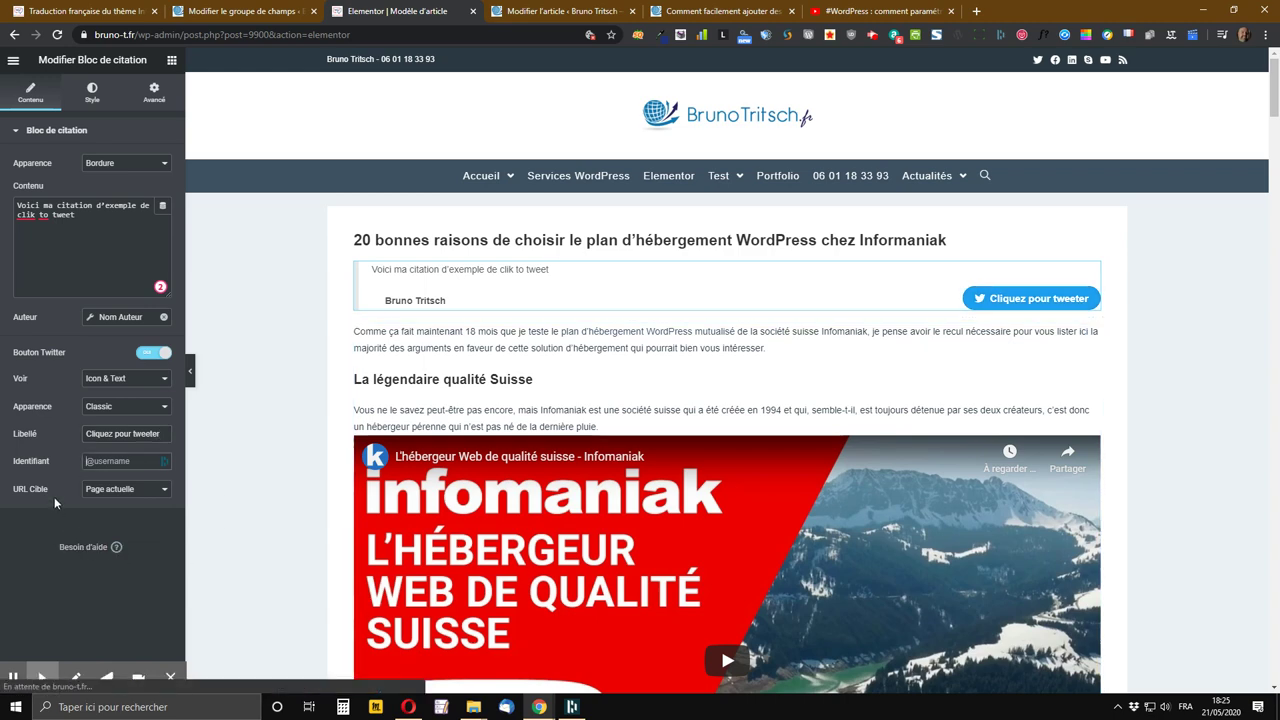
key(Tab)
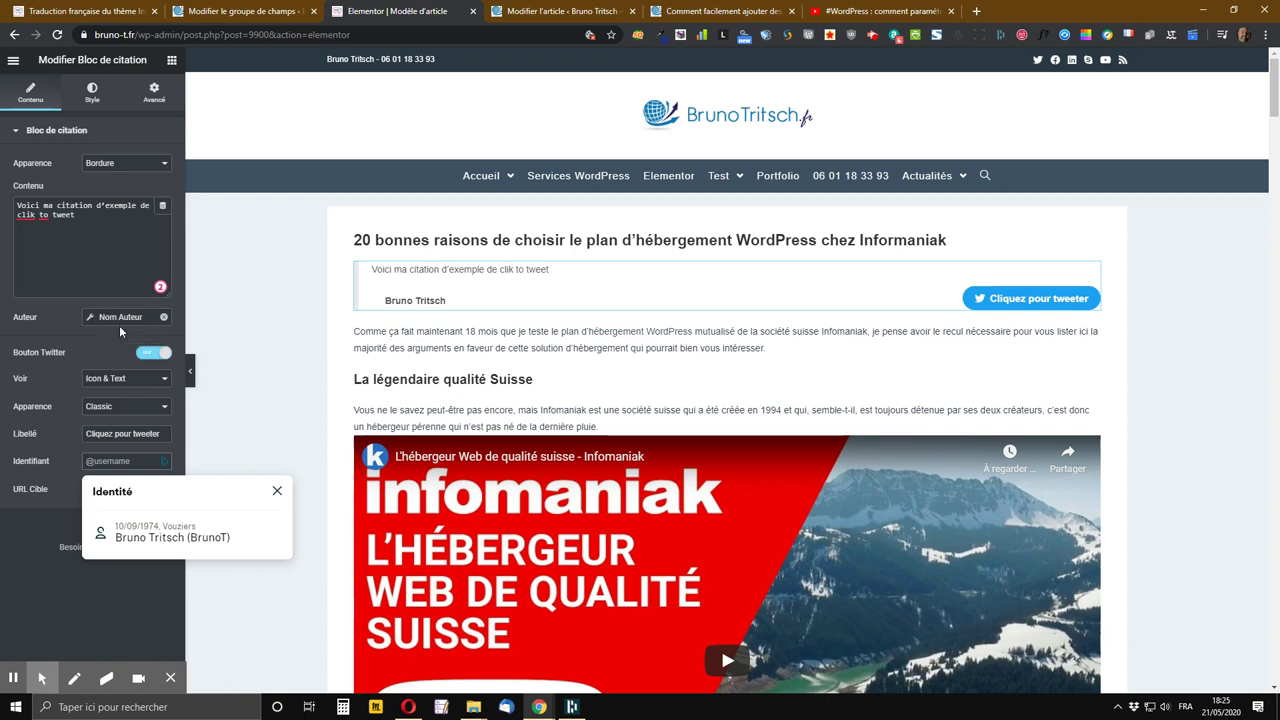
Step: Enter the author's Twitter handle as the tweet username, leaving the target URL on Page actuelle
click(128, 466)
click(138, 535)
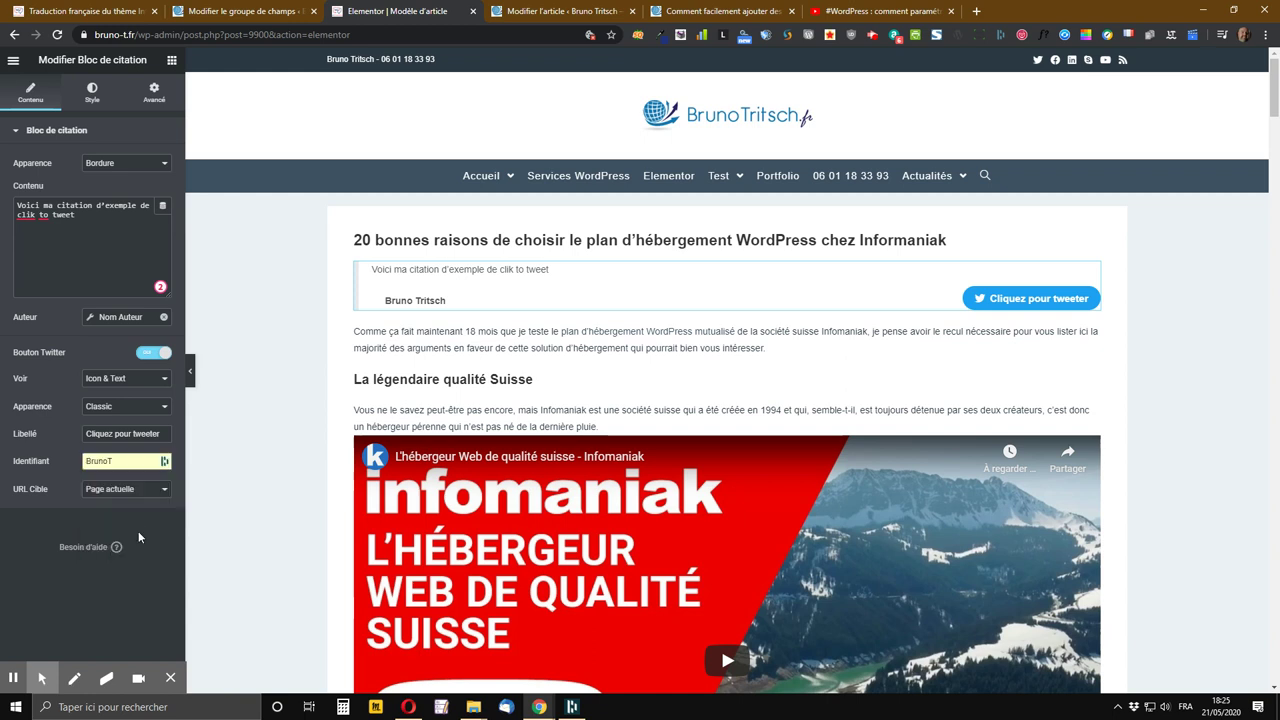
double_click(128, 466)
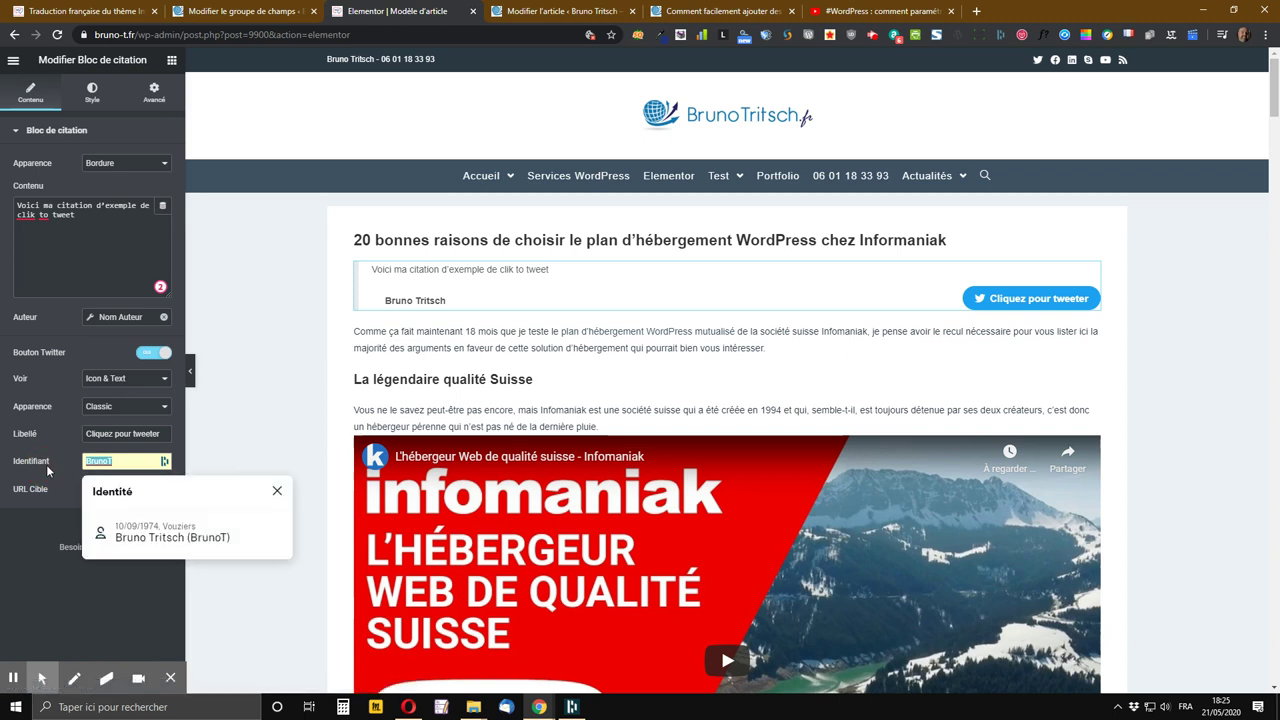
text(@)
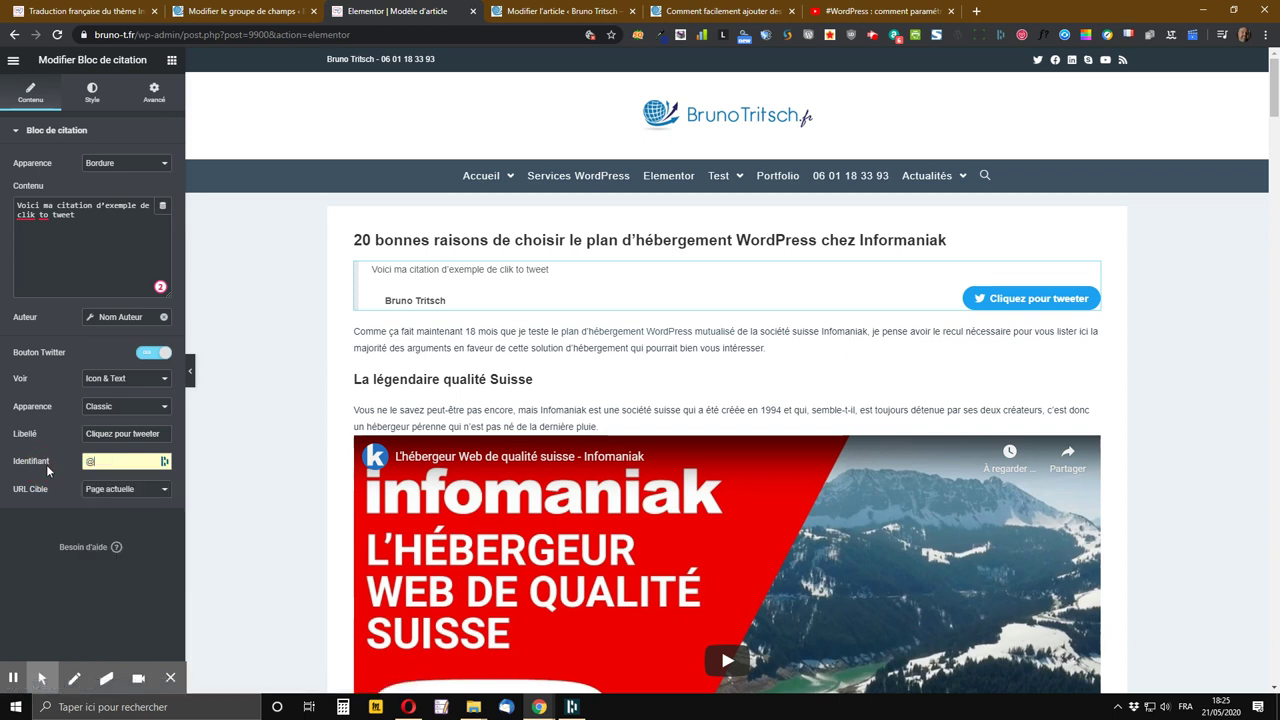
text(BrunoTRITSCH)
click(145, 494)
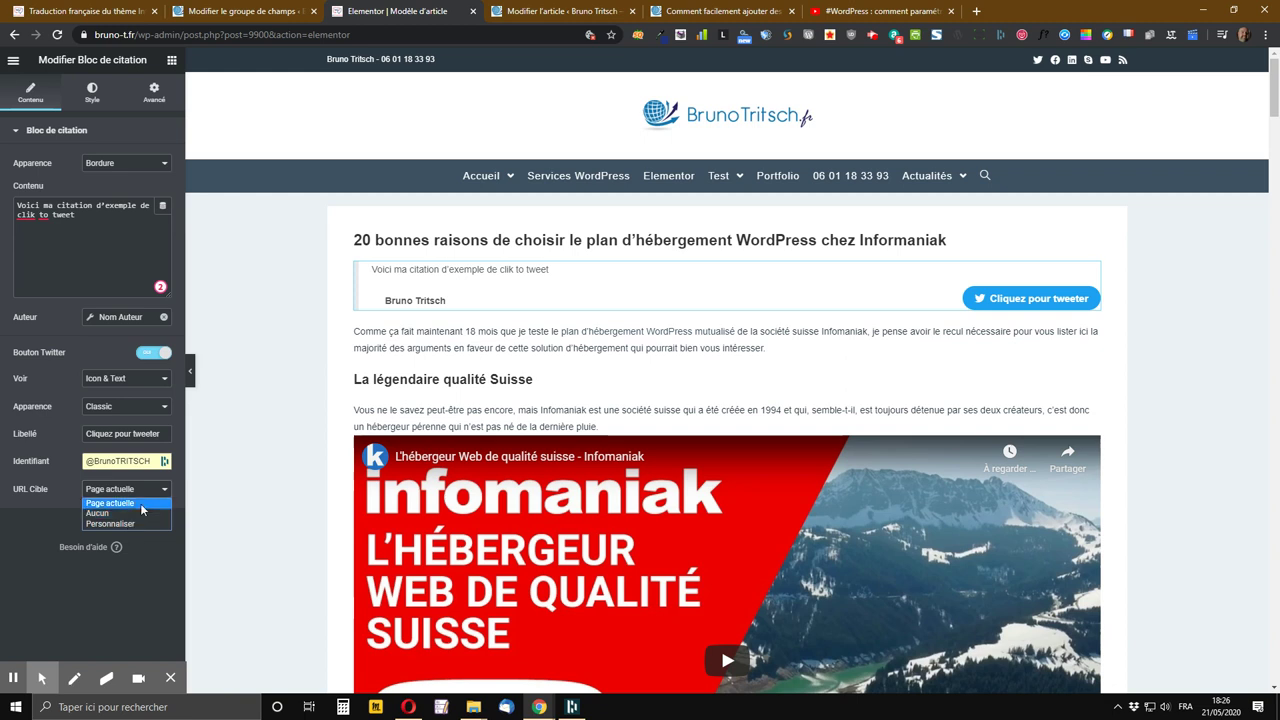
Step: Try Personnaliser for the tweet's URL Cible, then set it back to Page actuelle
click(128, 524)
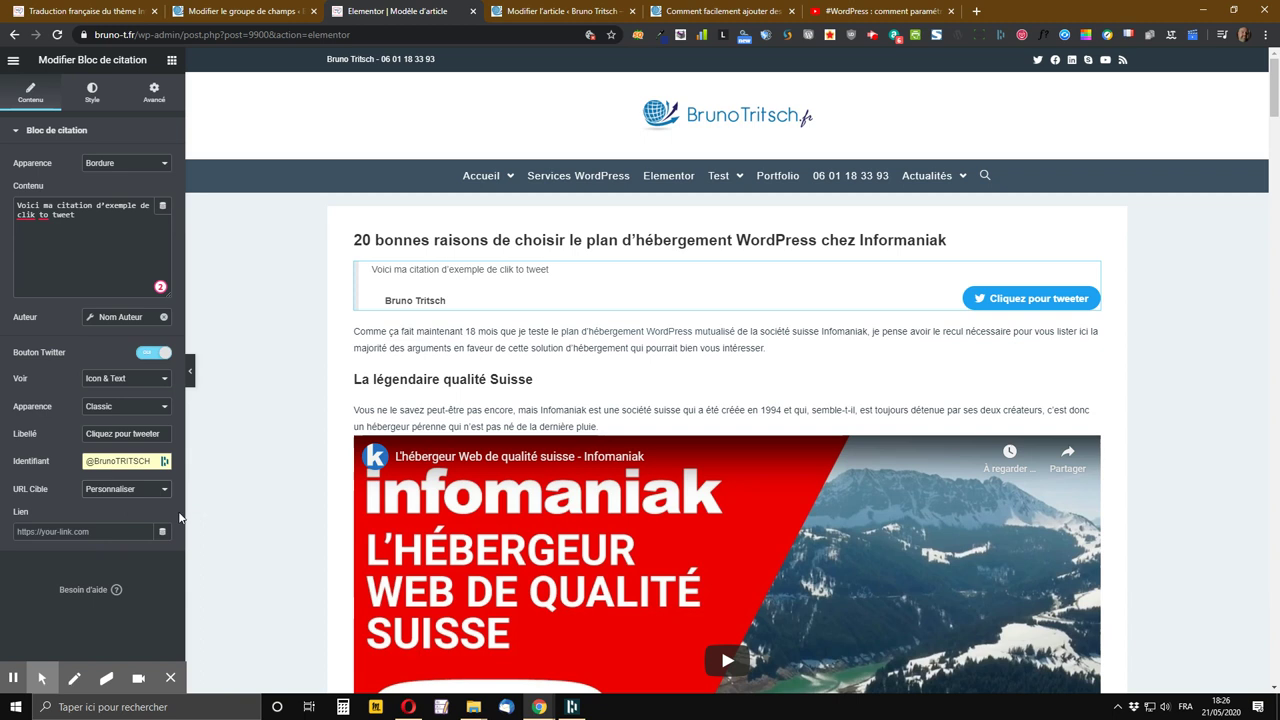
click(138, 489)
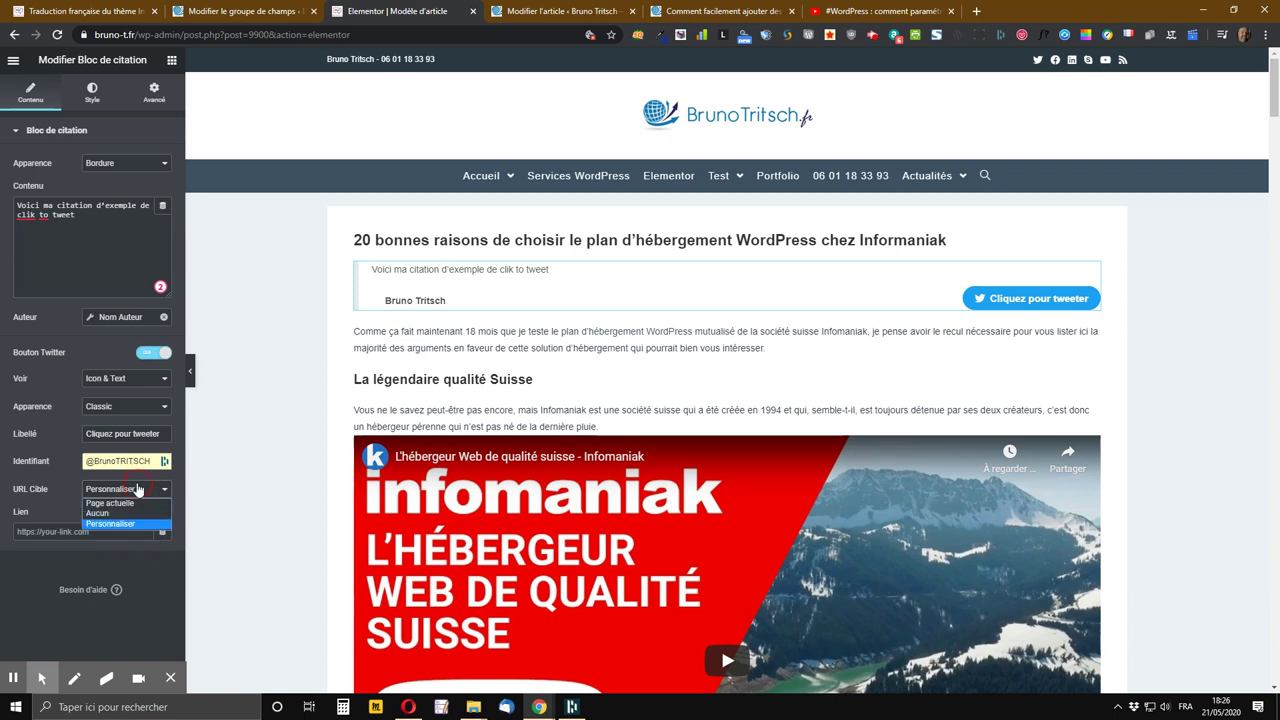
click(124, 503)
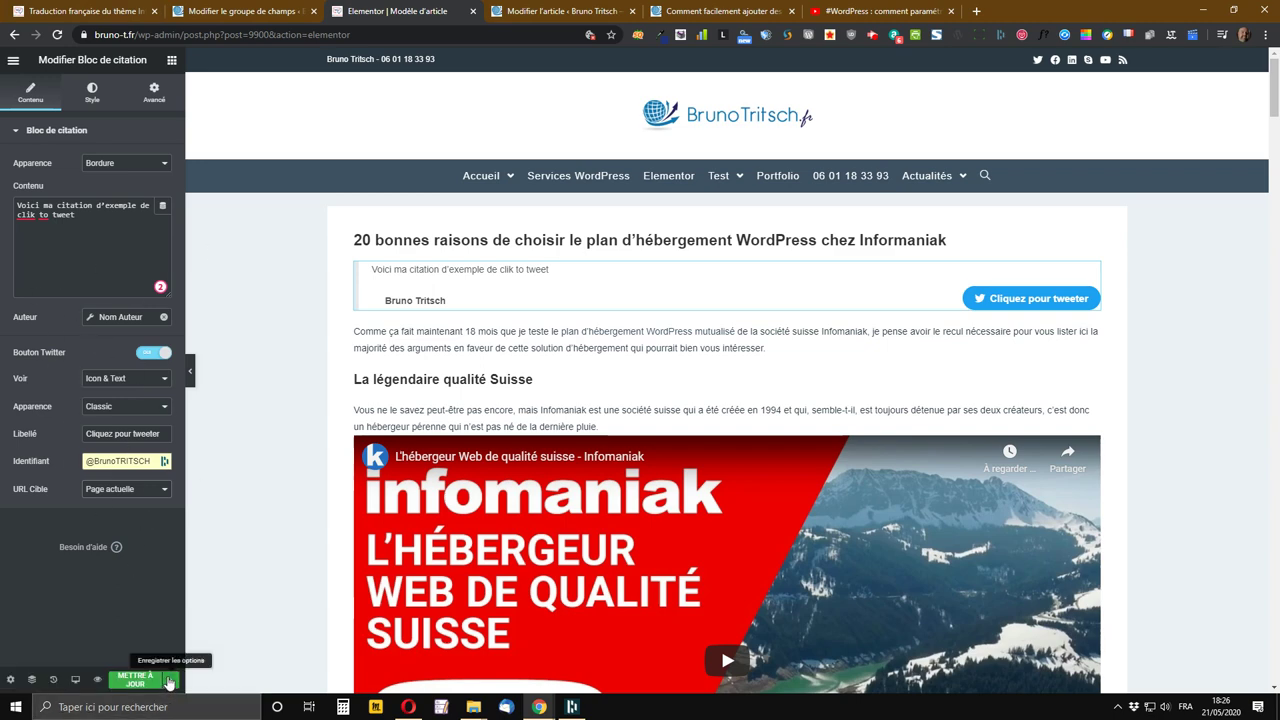
Step: Save the article template with Mettre à jour and switch to the article's WordPress edit page
click(170, 682)
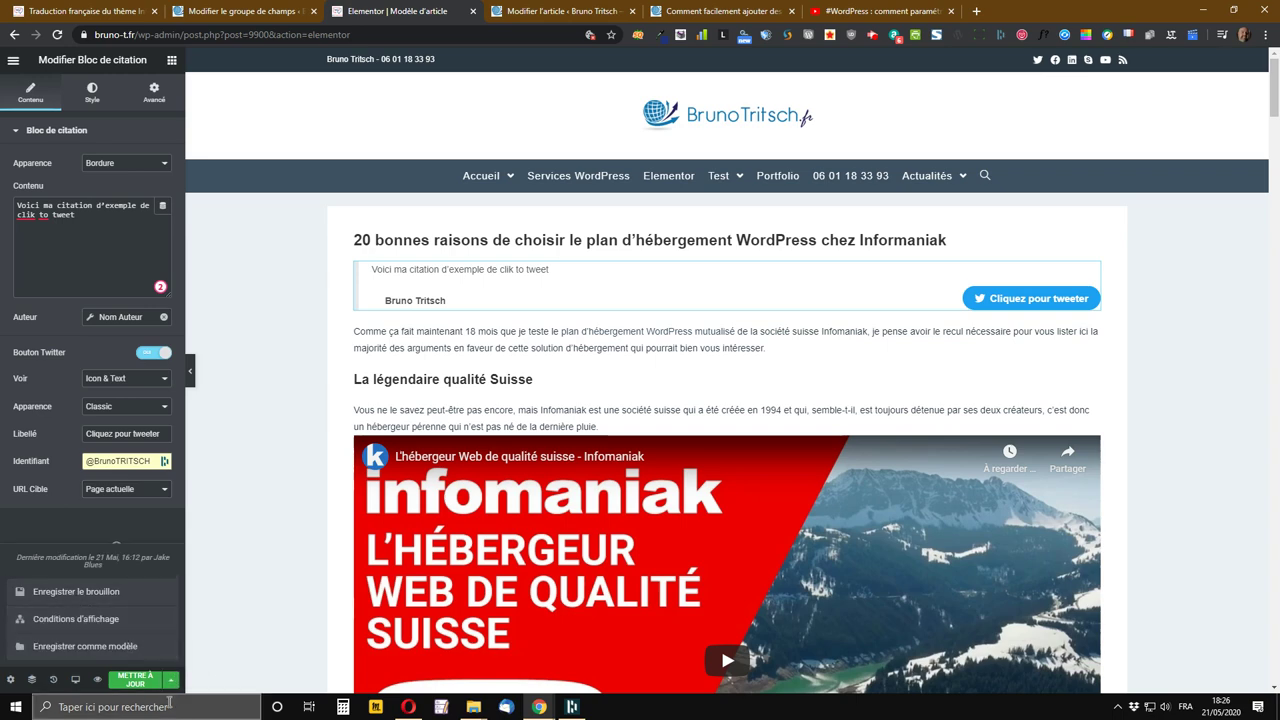
click(135, 680)
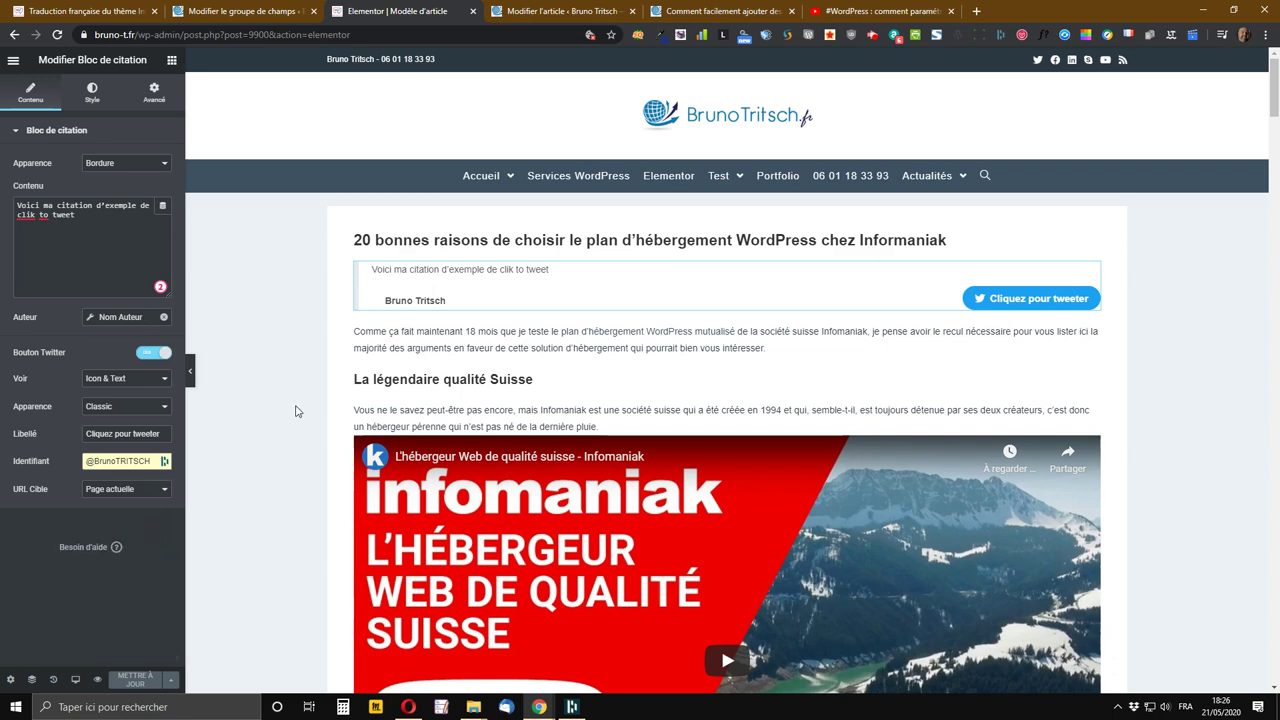
click(571, 11)
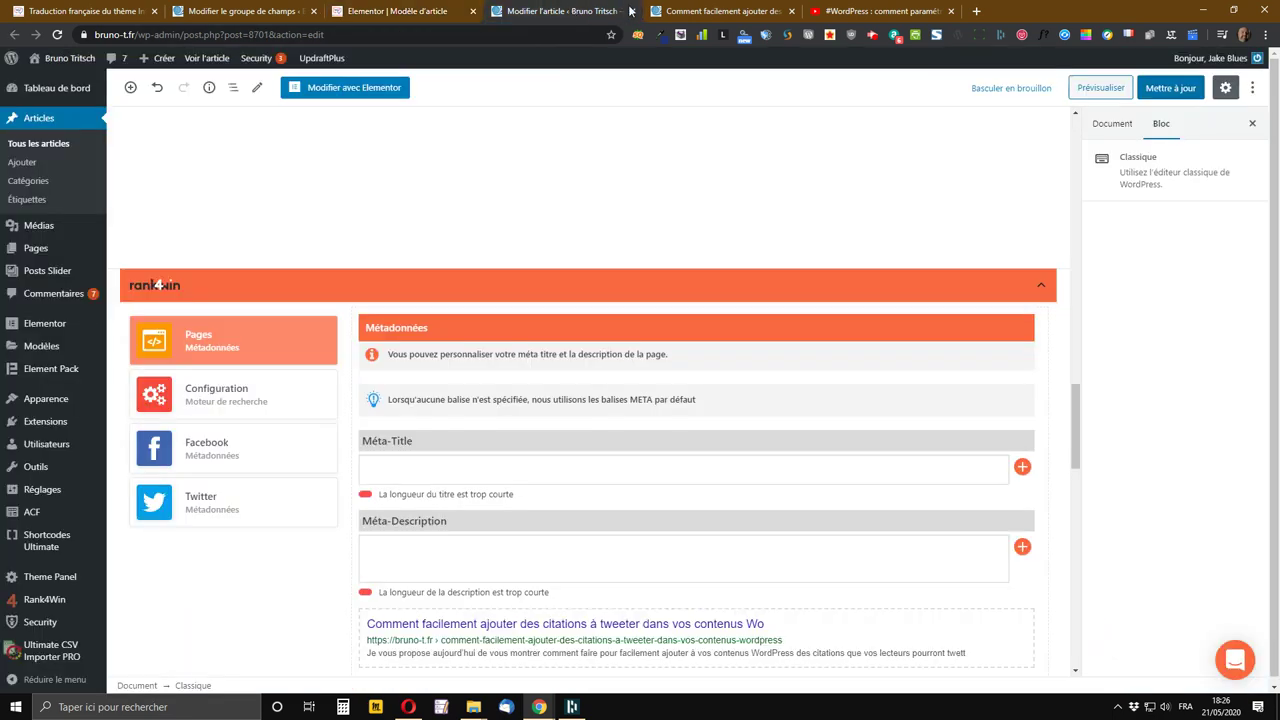
Step: Reload the live article and test its Cliquez pour tweeter button on Twitter
drag(697, 10, 535, 5)
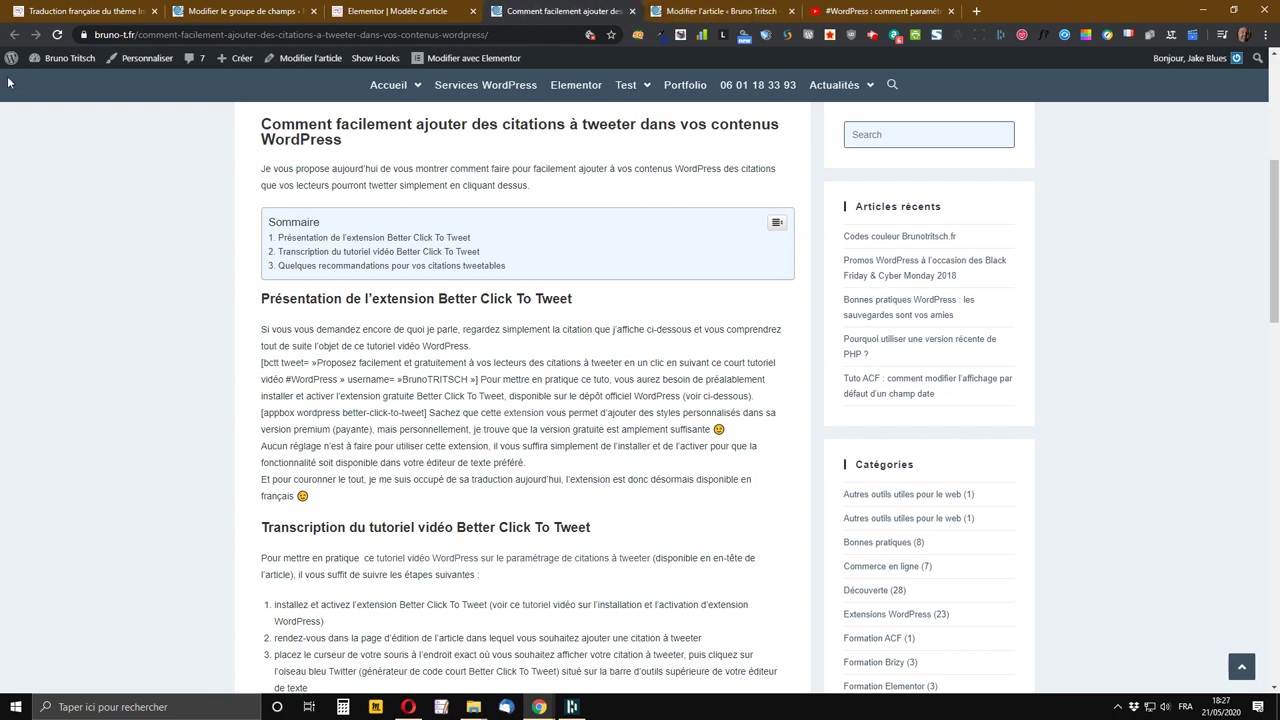
click(58, 34)
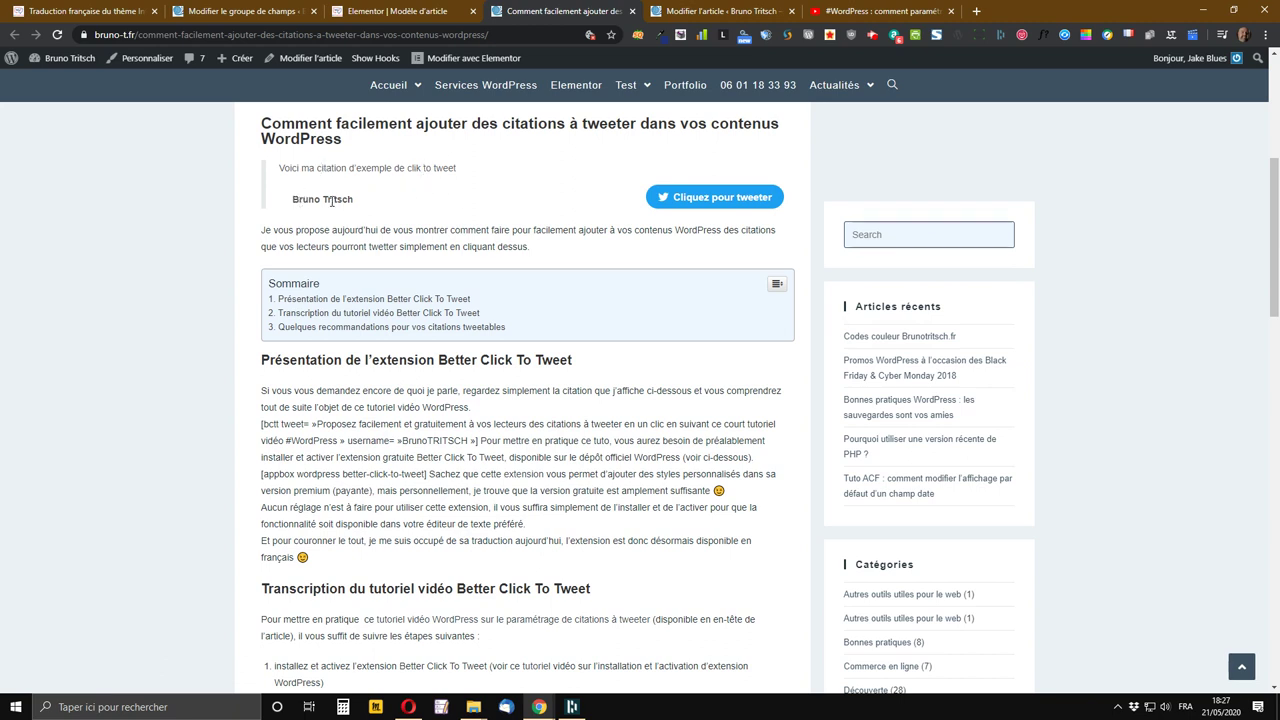
click(722, 196)
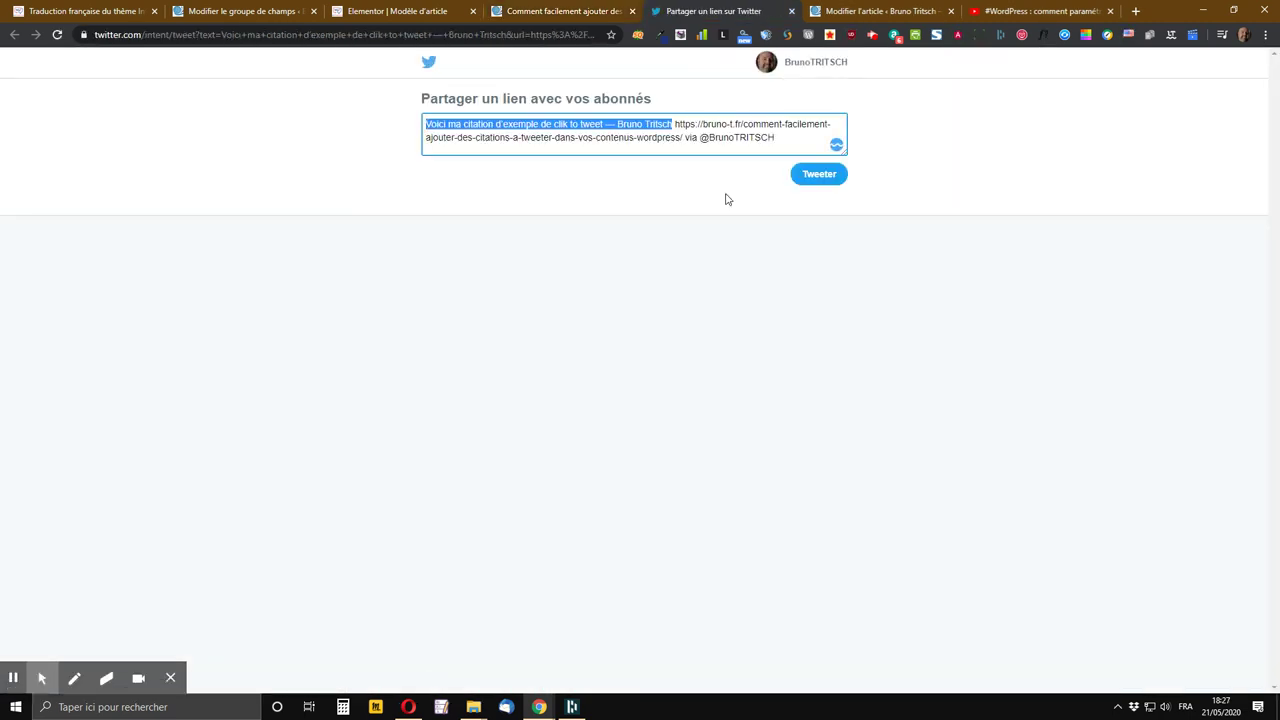
Step: Close the prefilled Twitter share page and go back to the Elementor article template
click(596, 140)
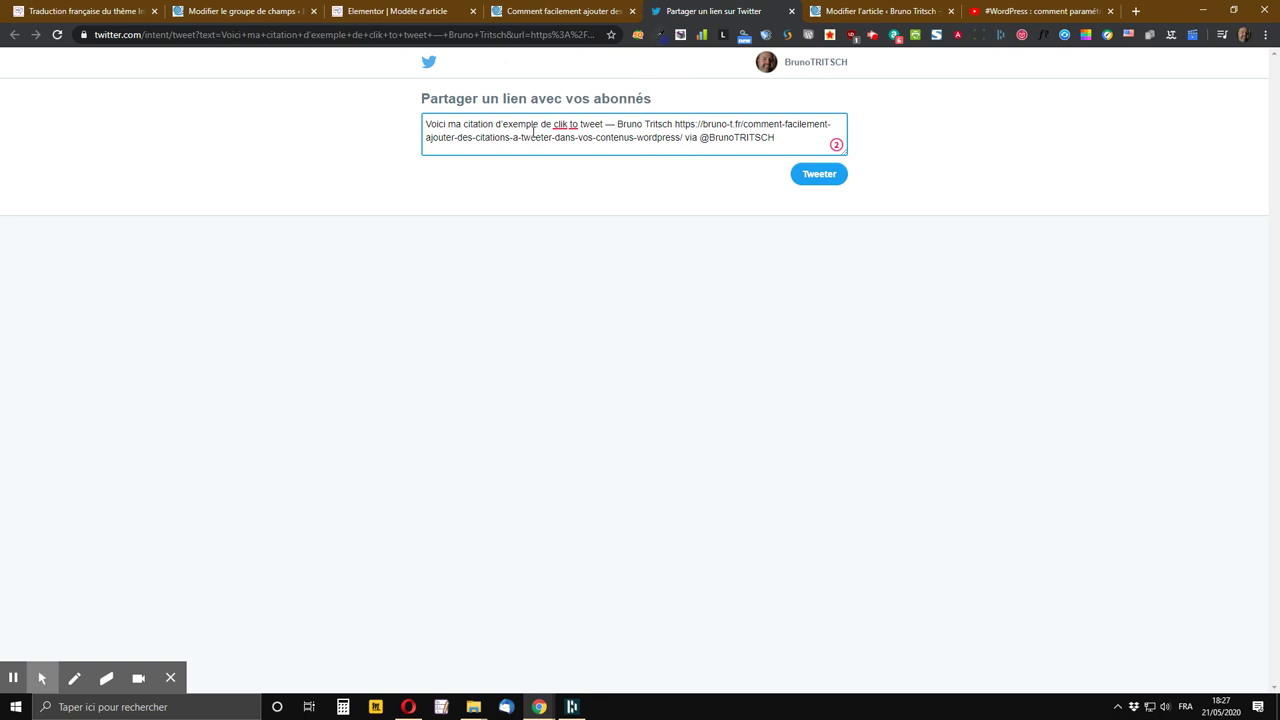
click(791, 11)
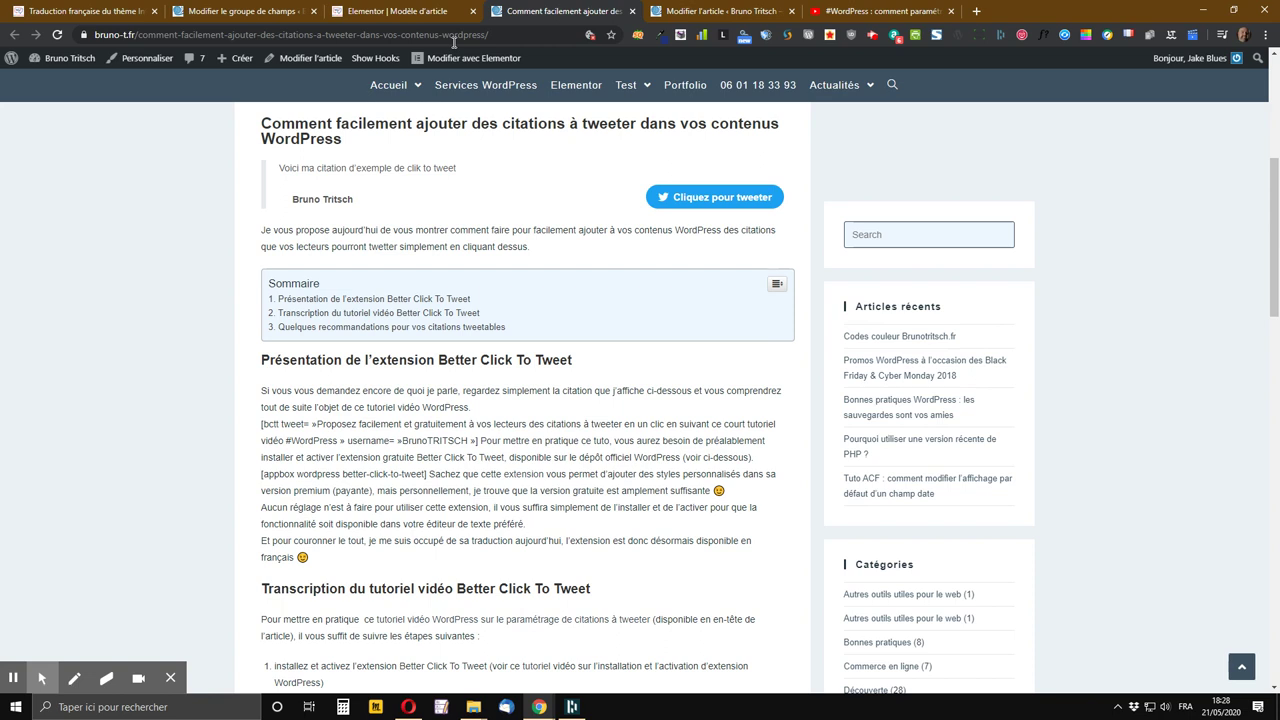
click(394, 10)
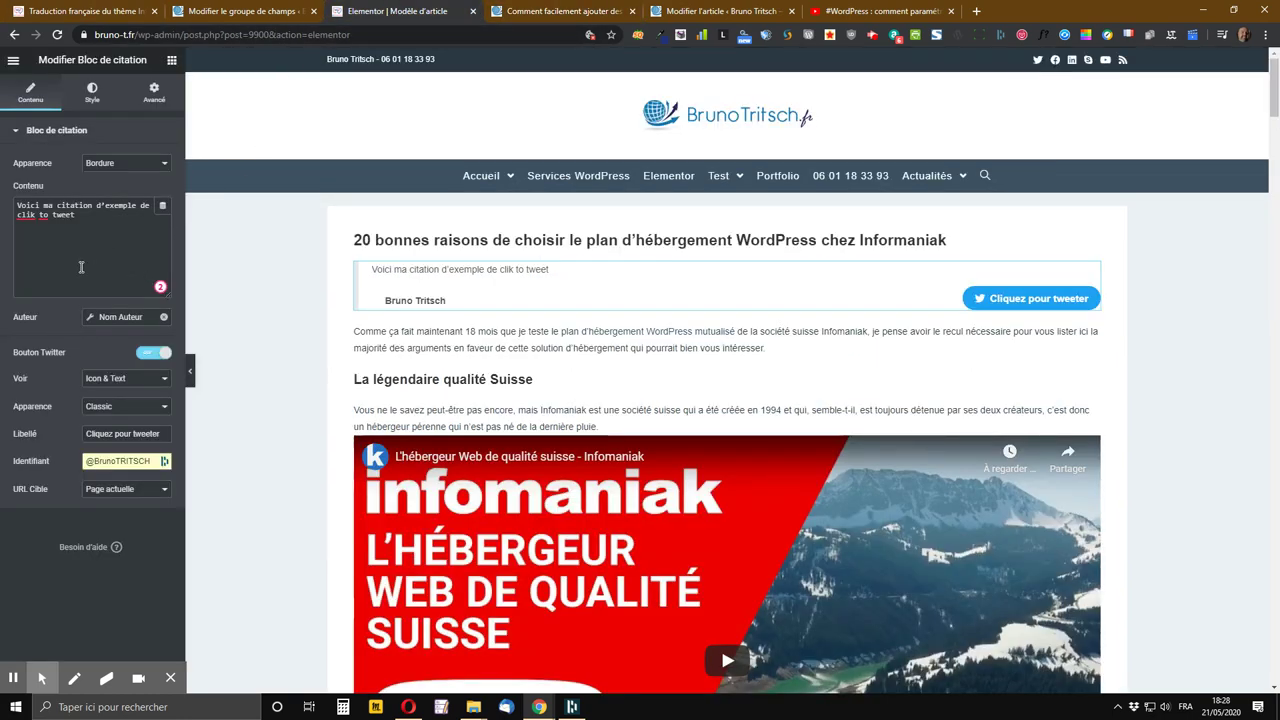
Step: Give the quote text Italique typography at font size 18 px
click(93, 95)
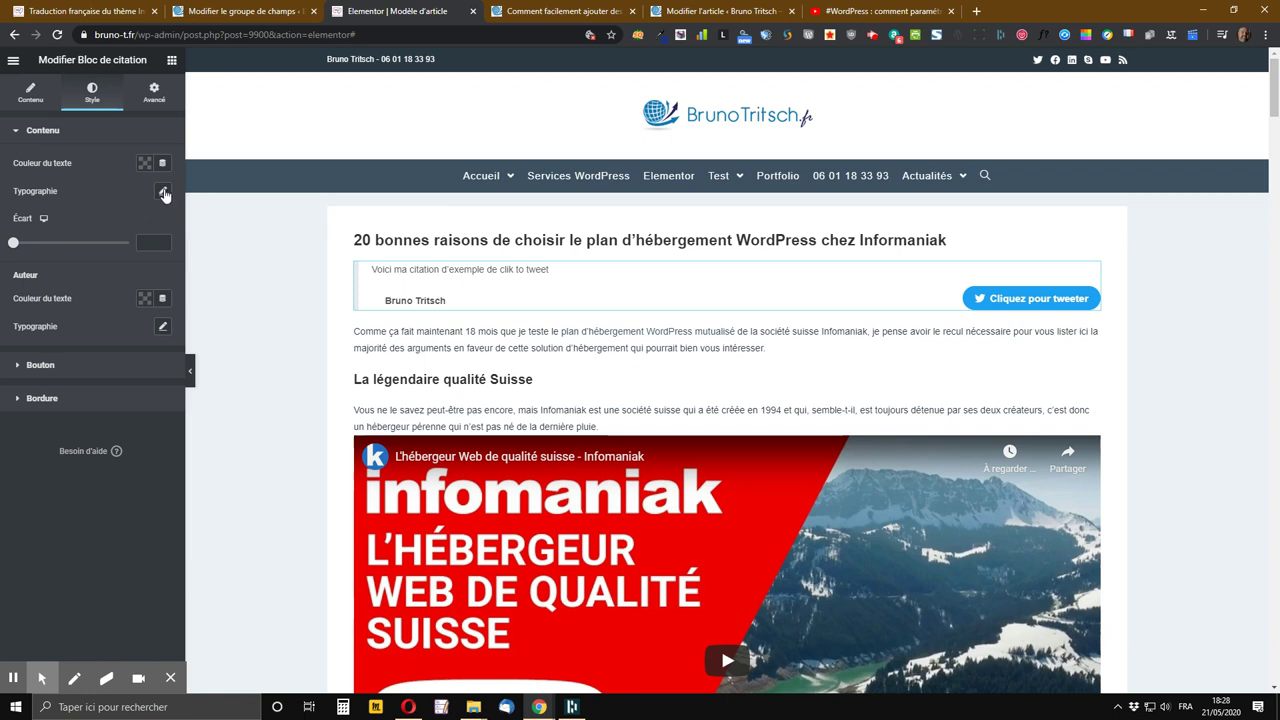
click(163, 192)
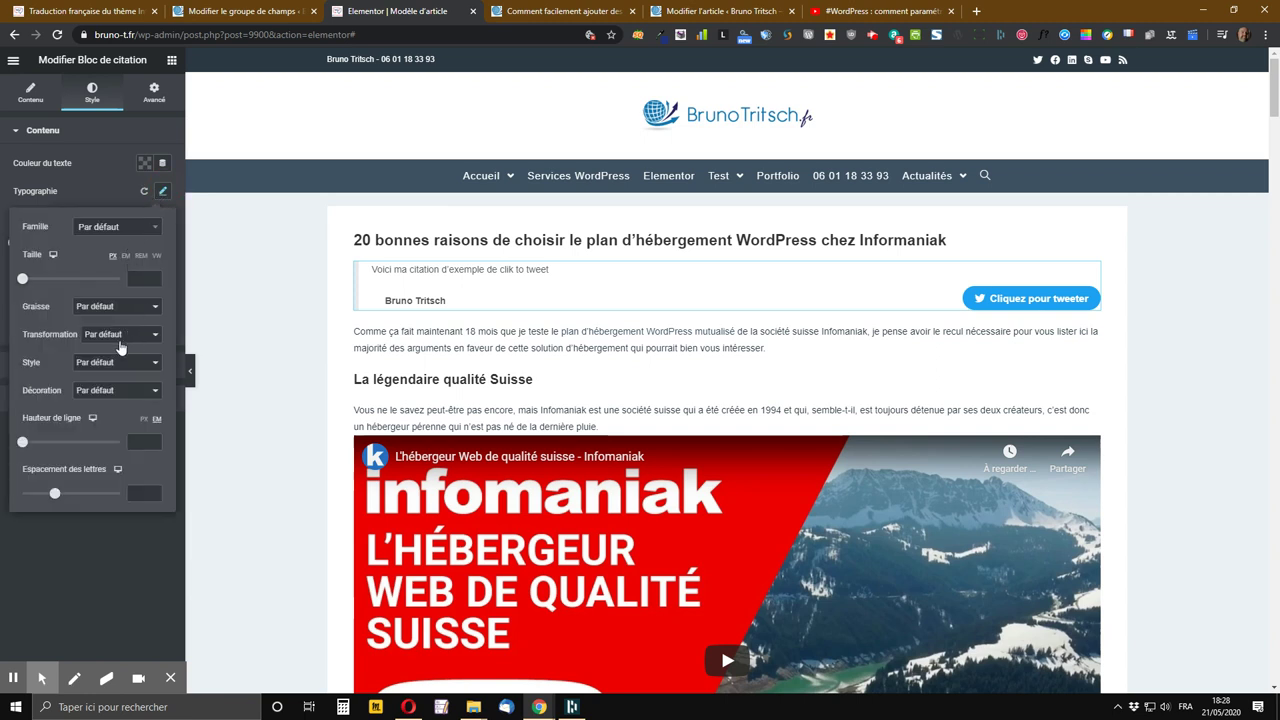
click(119, 371)
click(112, 398)
click(153, 275)
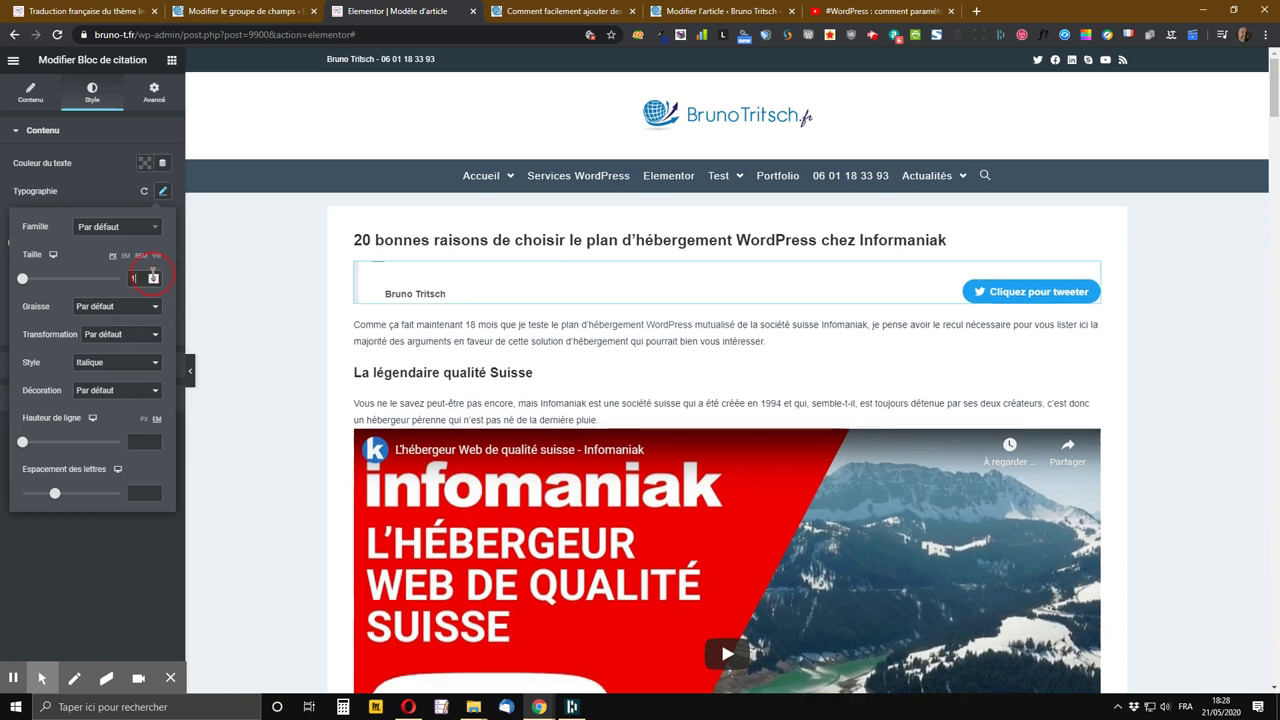
text(8)
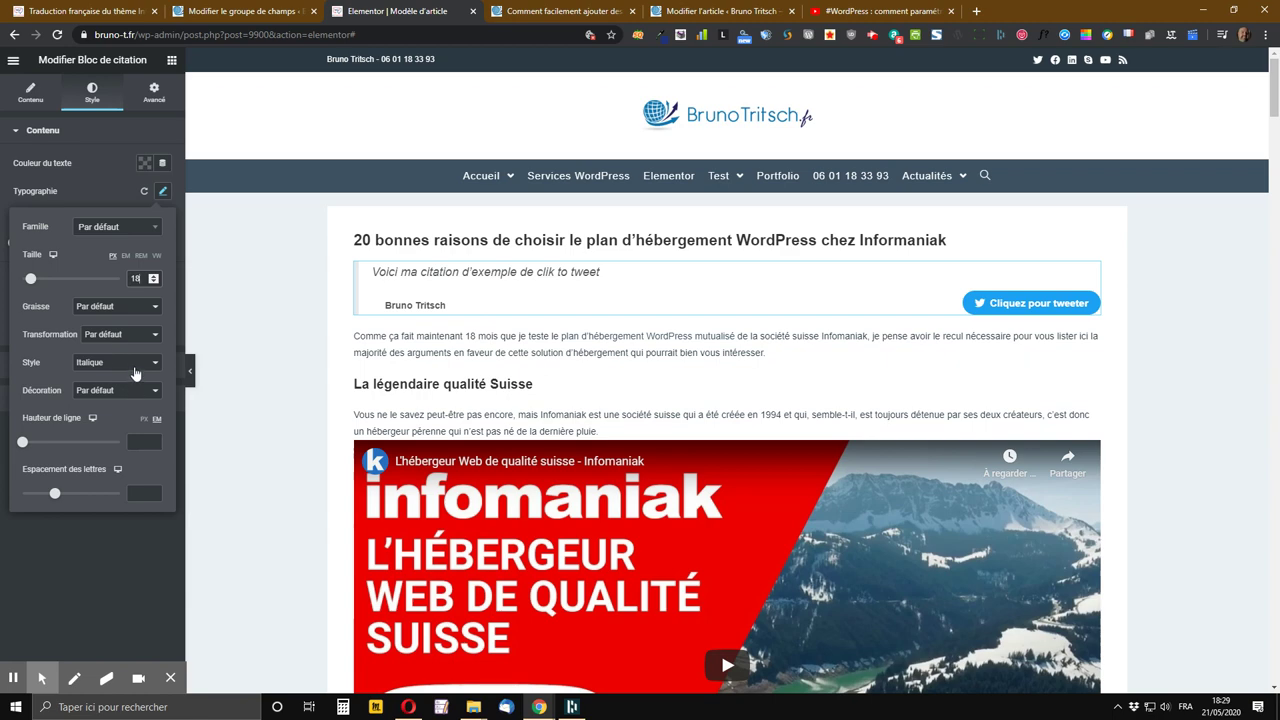
click(116, 338)
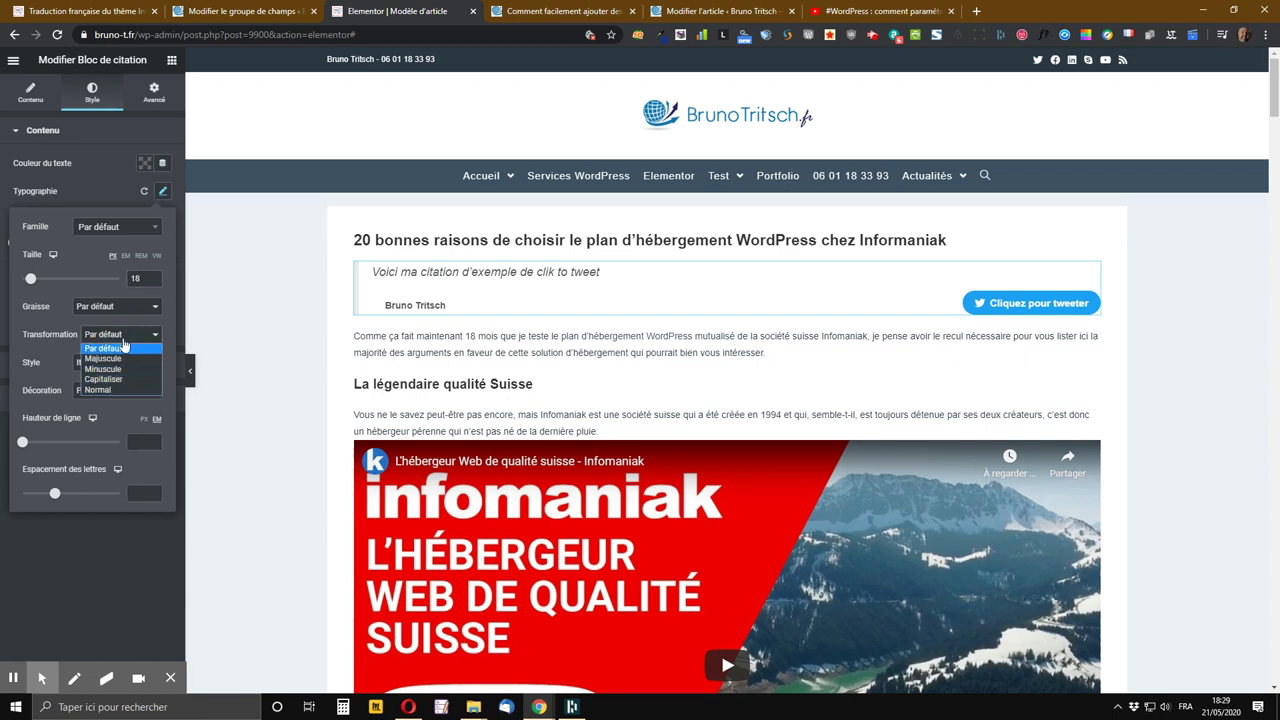
click(134, 327)
click(128, 308)
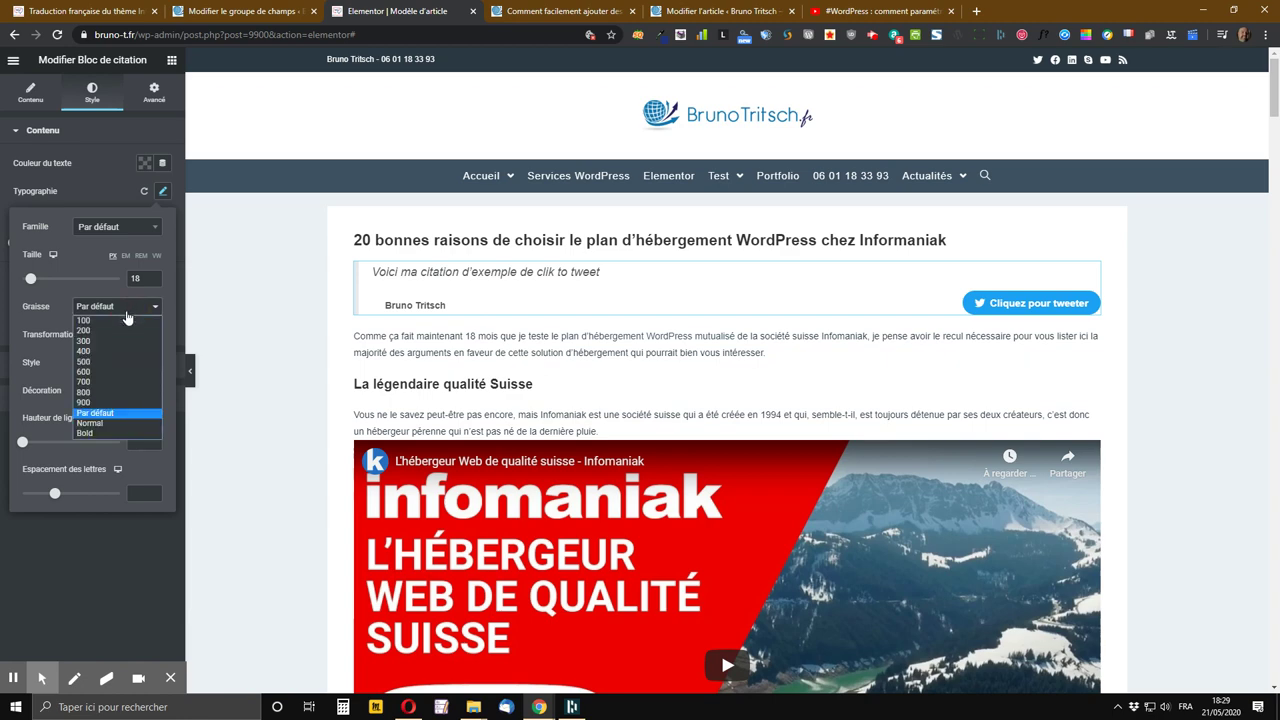
click(56, 294)
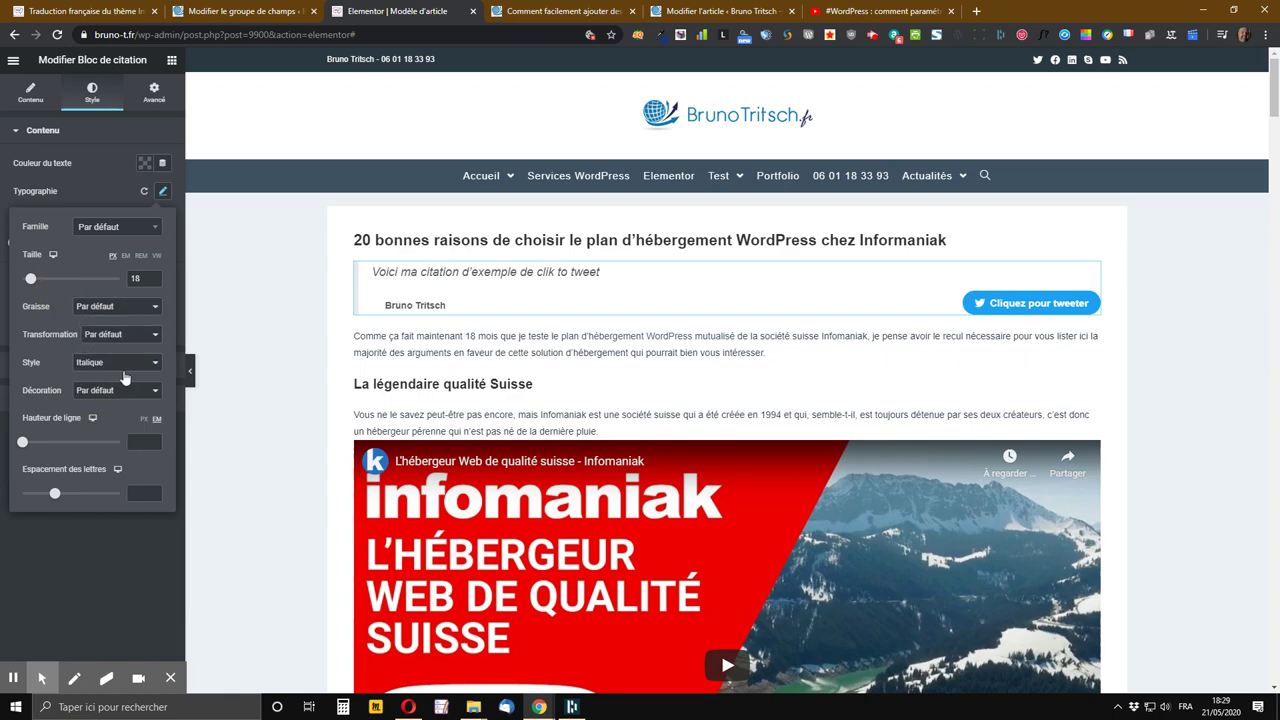
click(112, 198)
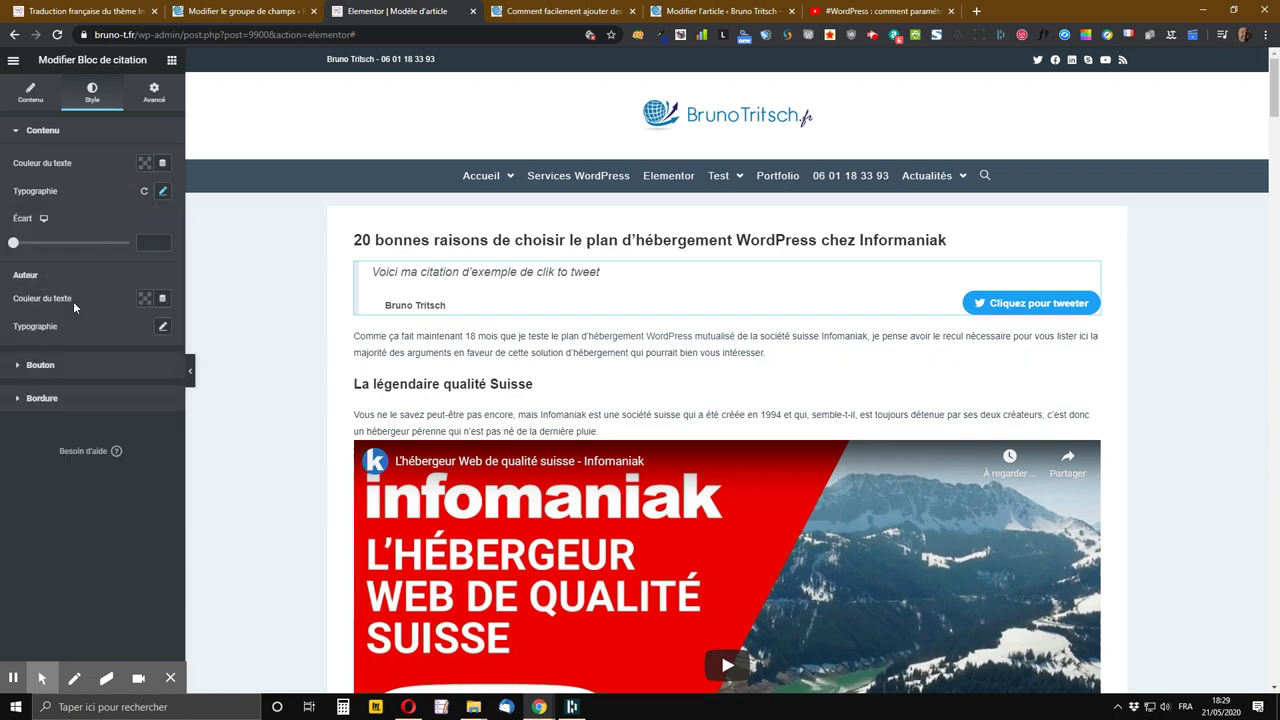
Step: Set the Auteur typography style to Italique so the author name is italicised
click(163, 329)
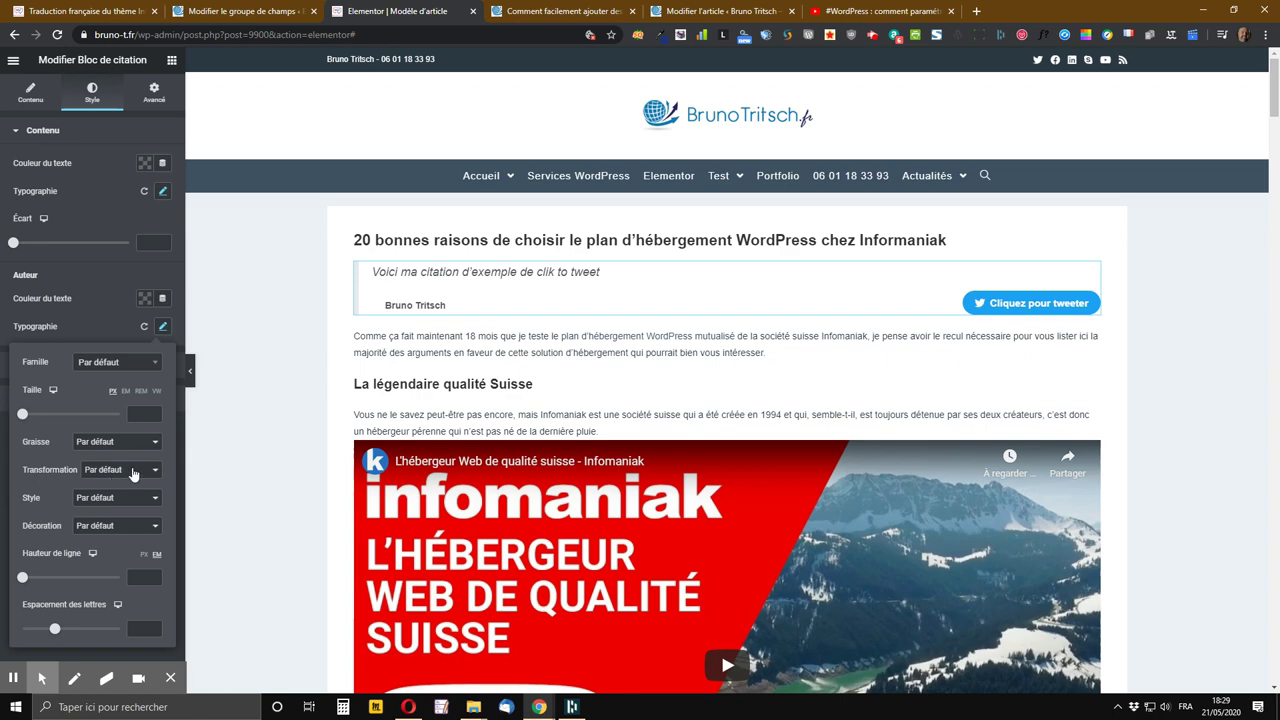
click(107, 505)
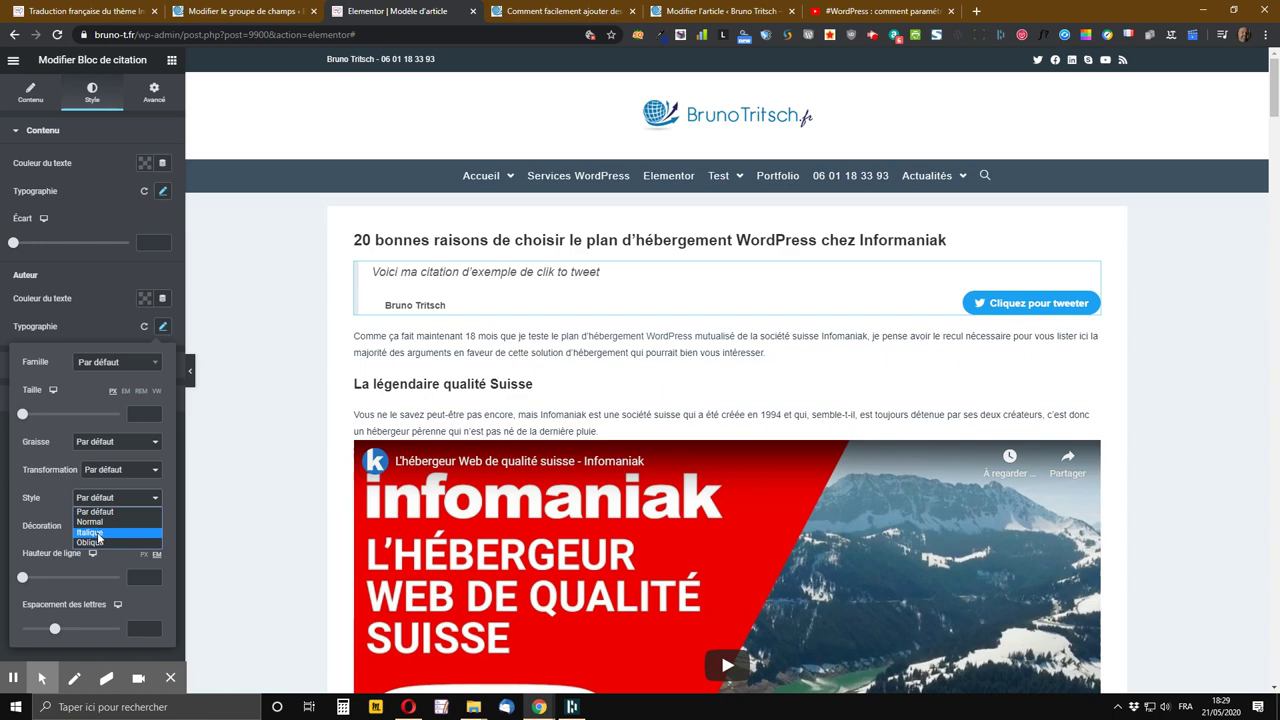
click(98, 533)
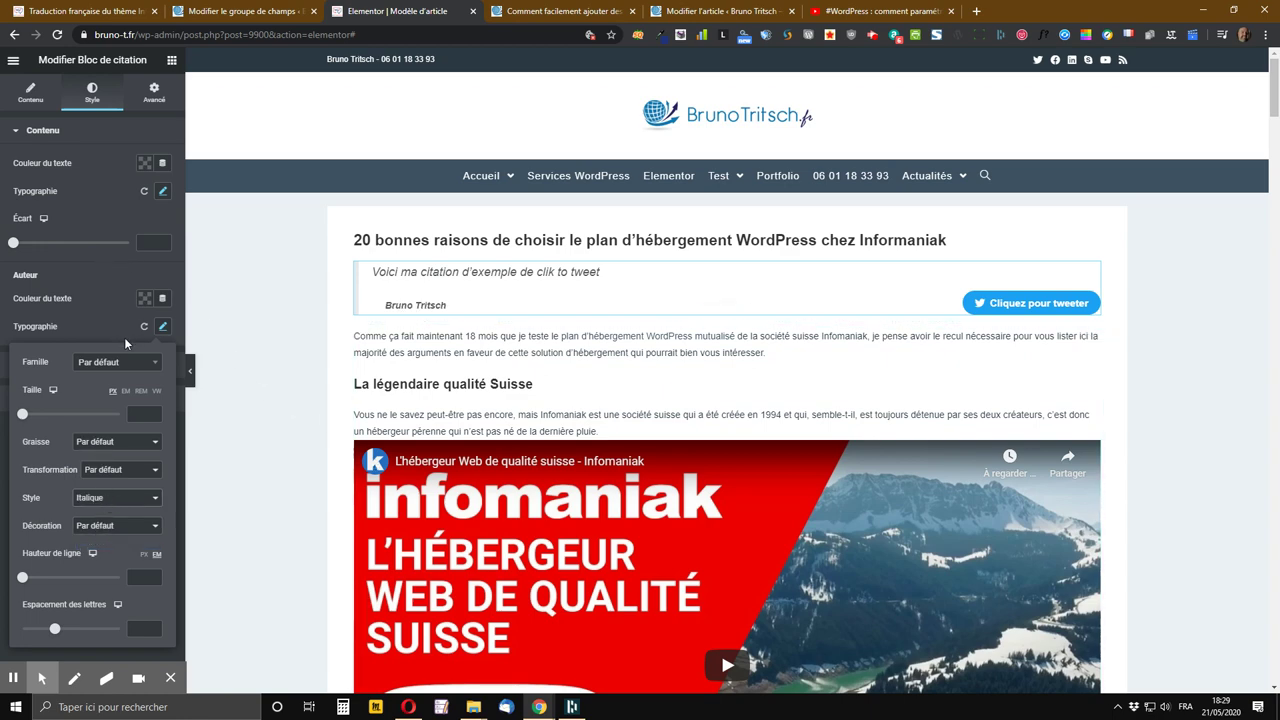
click(115, 287)
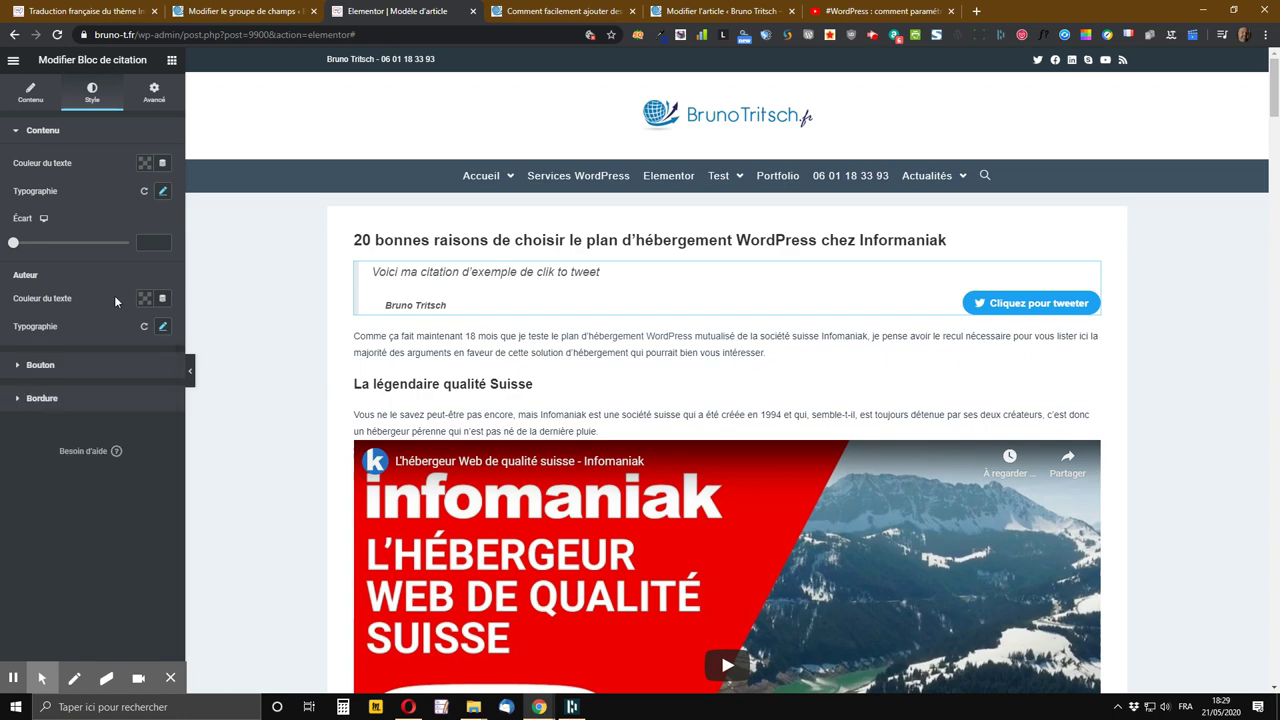
click(43, 366)
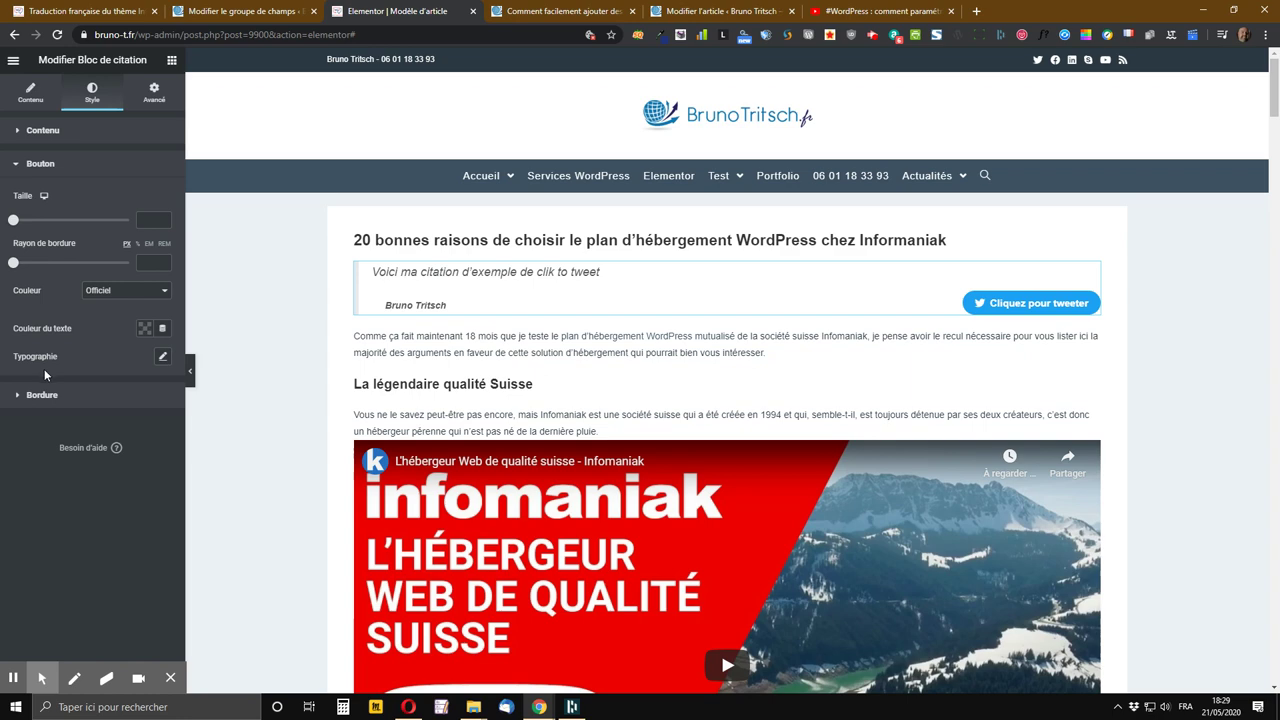
Step: Set the tweet button's Taille to 1.6 while keeping the Officiel colour
click(15, 222)
drag(15, 222, 99, 222)
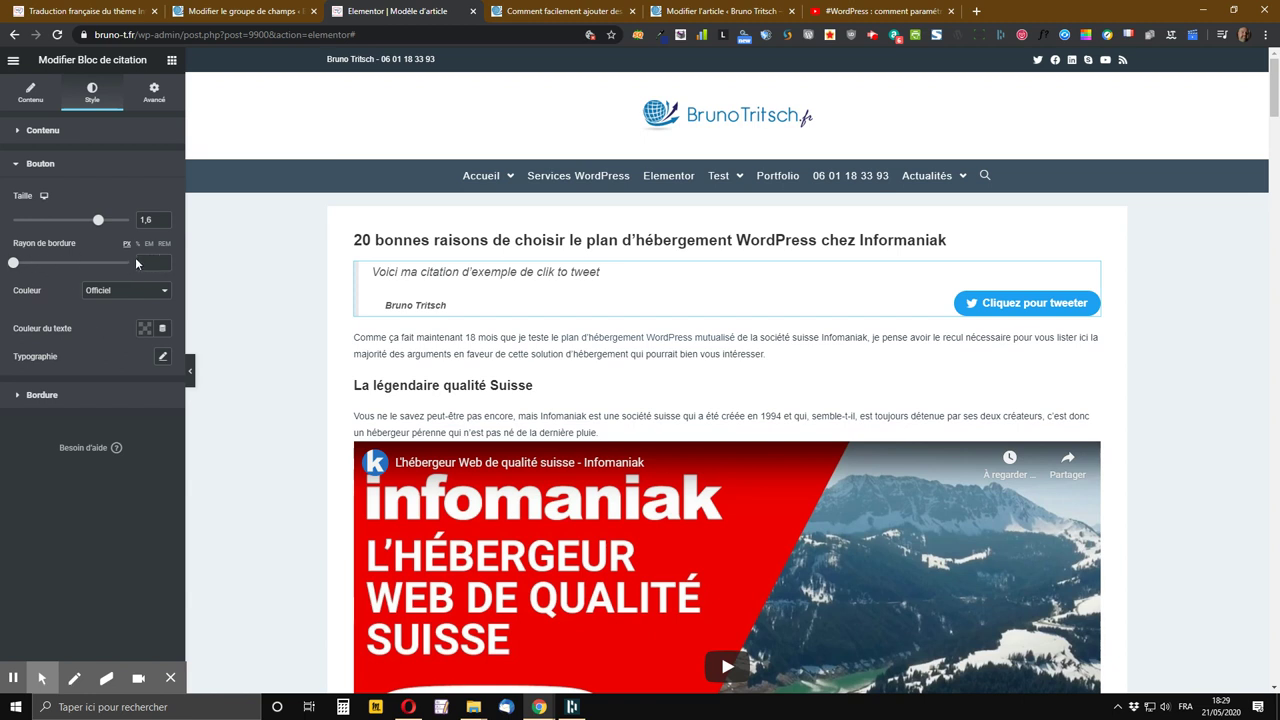
click(116, 291)
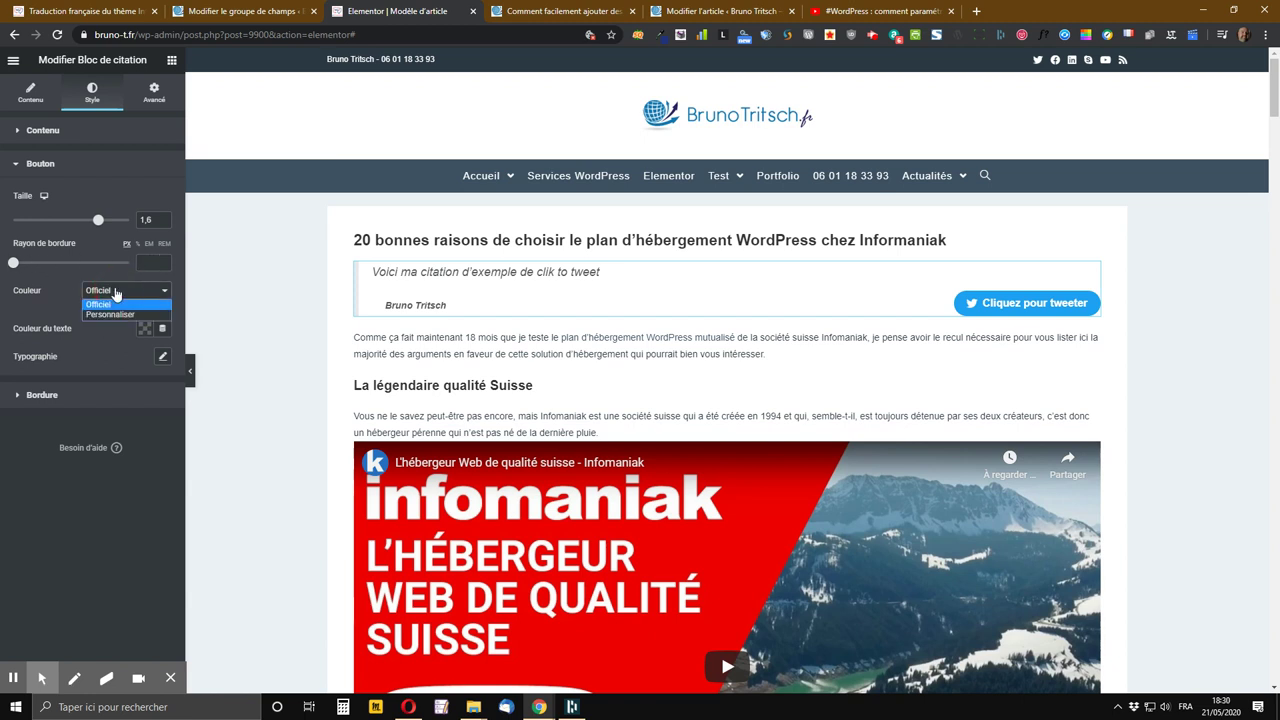
click(116, 291)
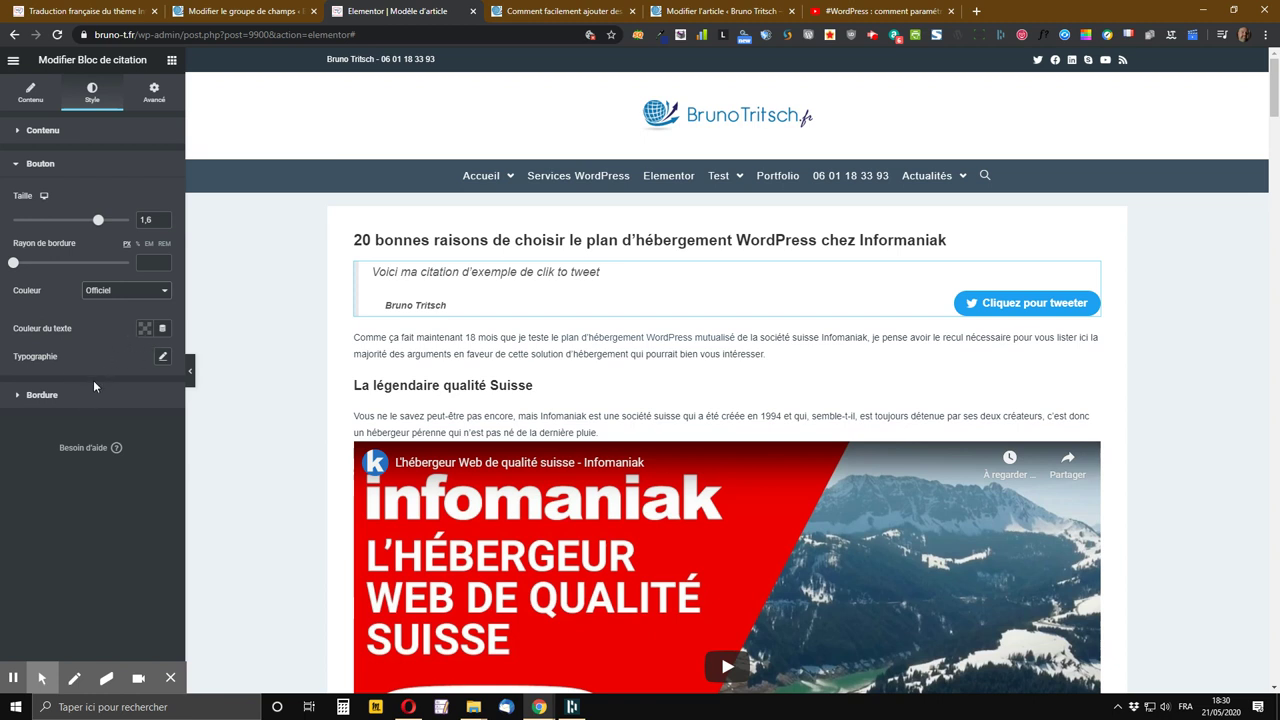
click(42, 395)
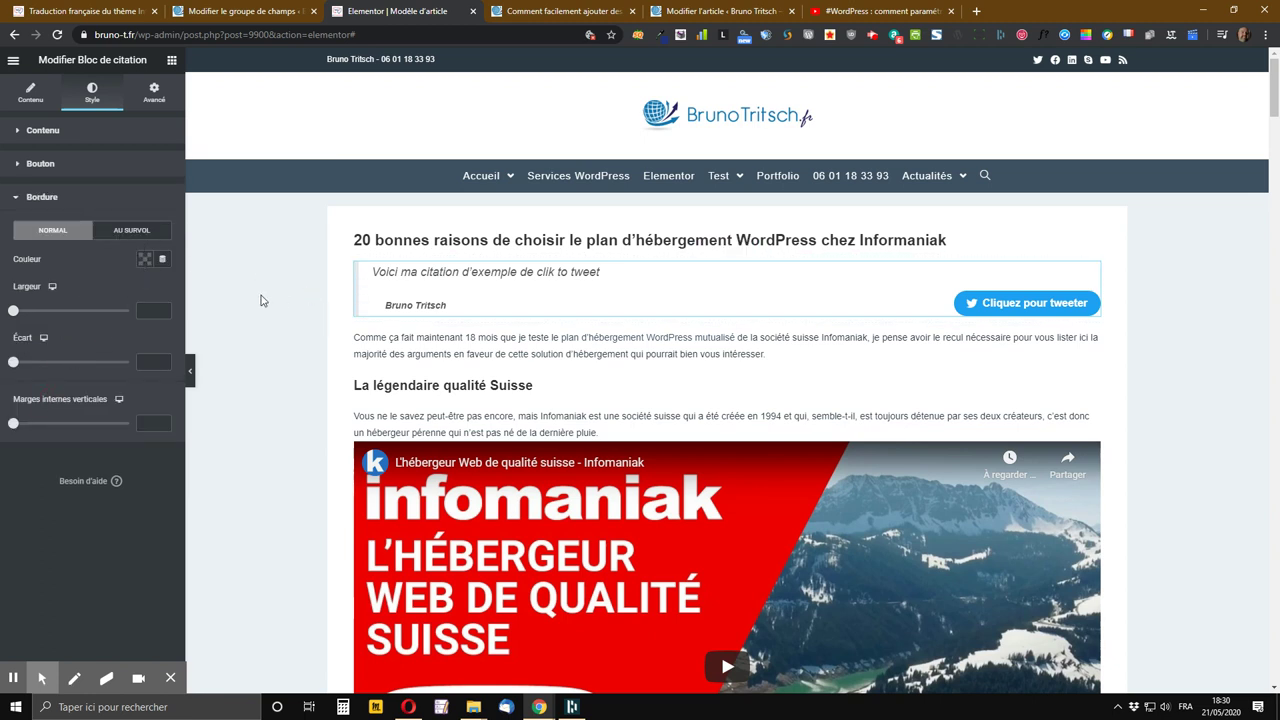
Step: Pick the blue preset #0077AF as the quote block's border colour
click(40, 165)
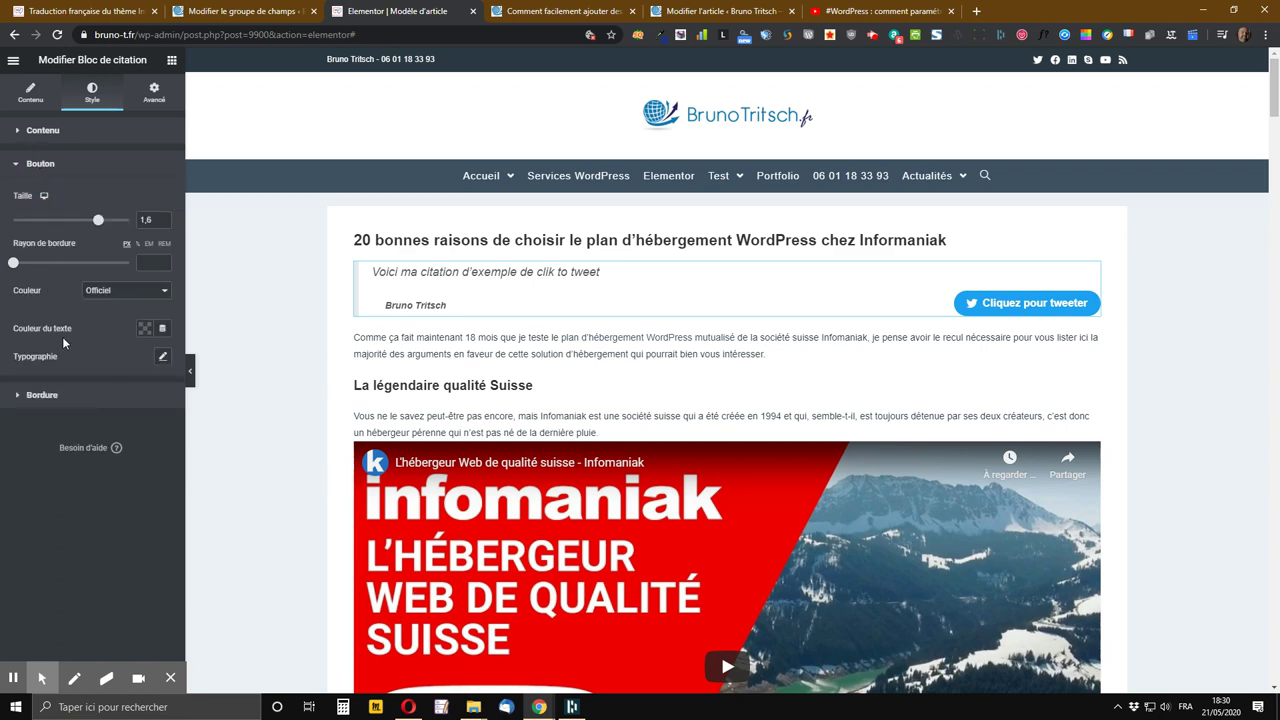
click(38, 396)
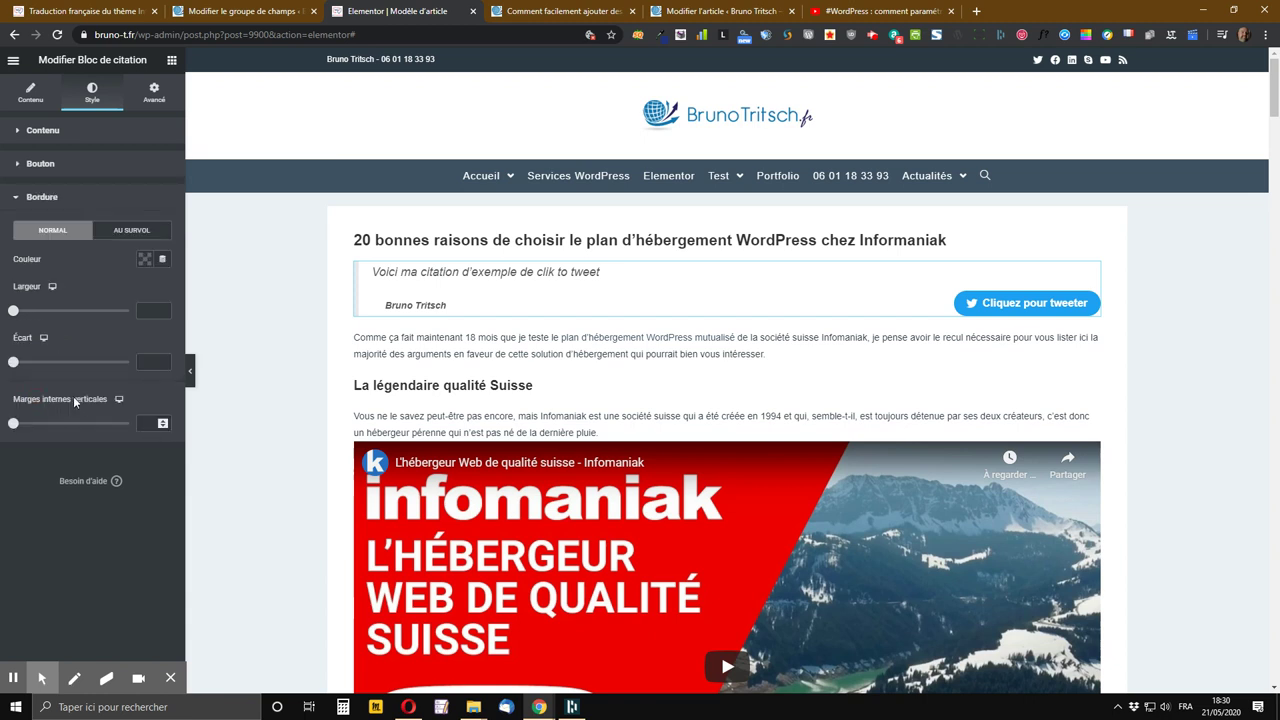
click(145, 259)
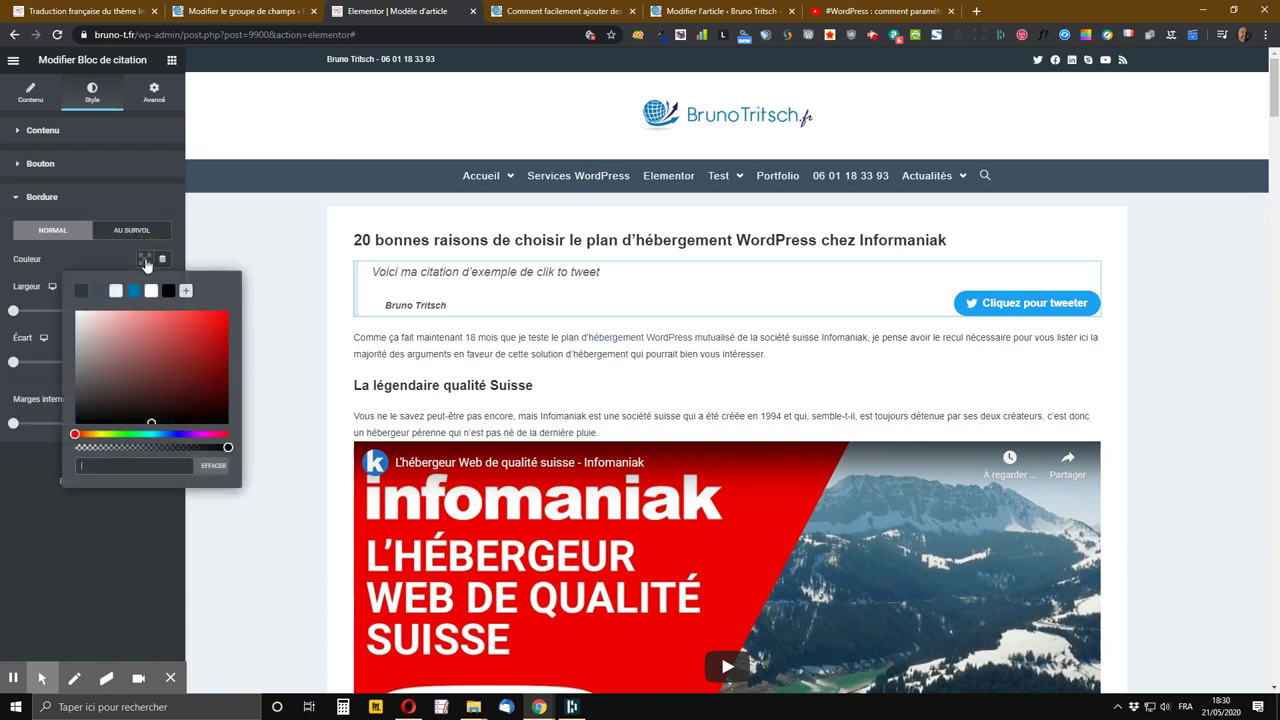
click(80, 292)
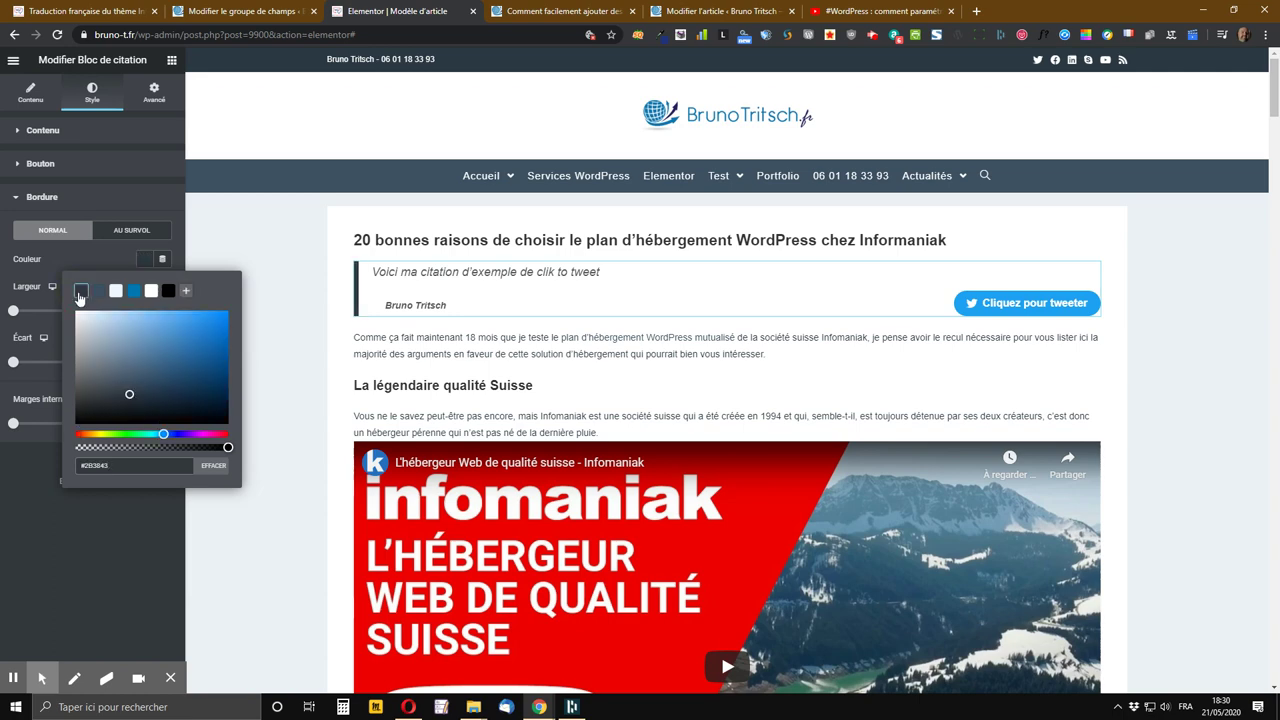
click(97, 291)
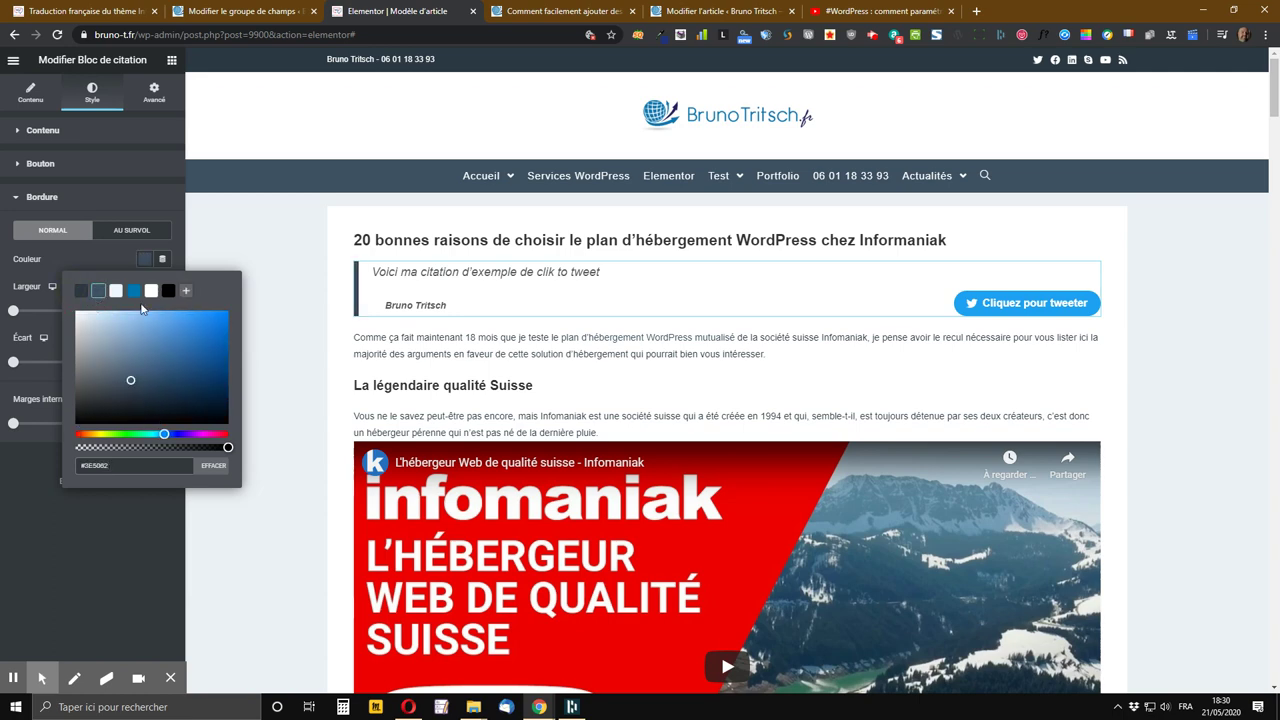
click(133, 291)
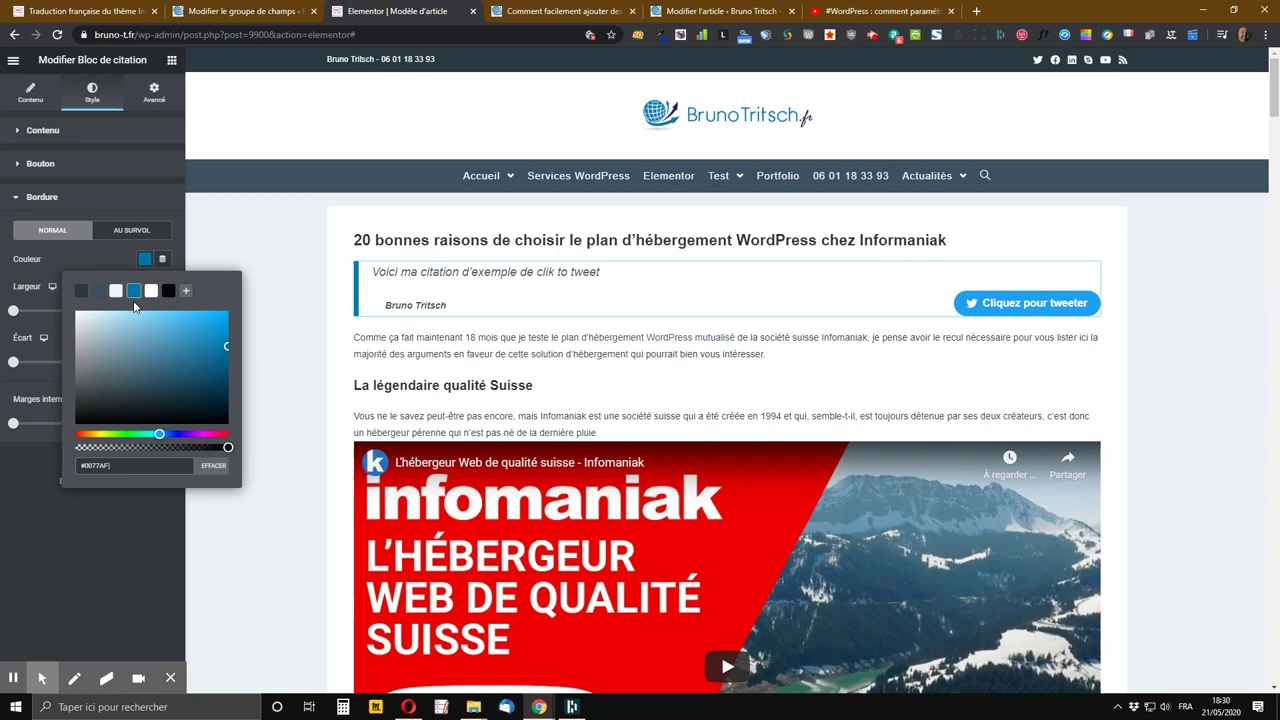
click(145, 201)
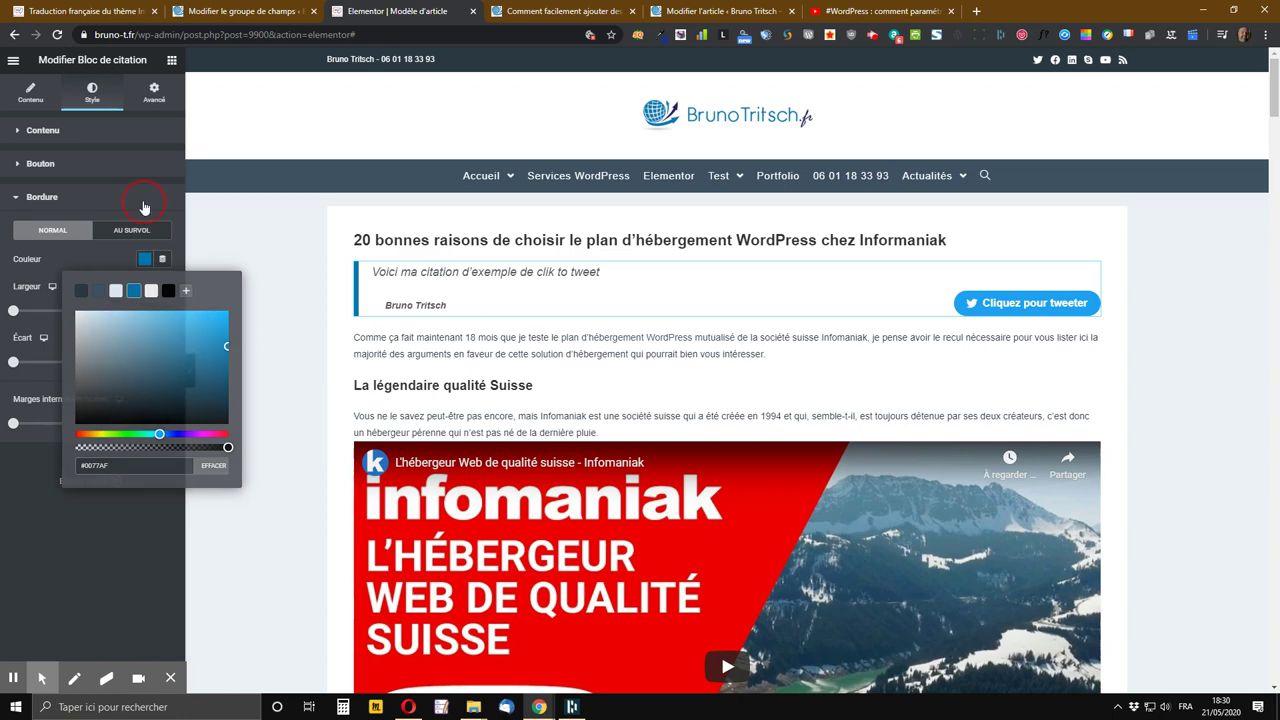
click(42, 200)
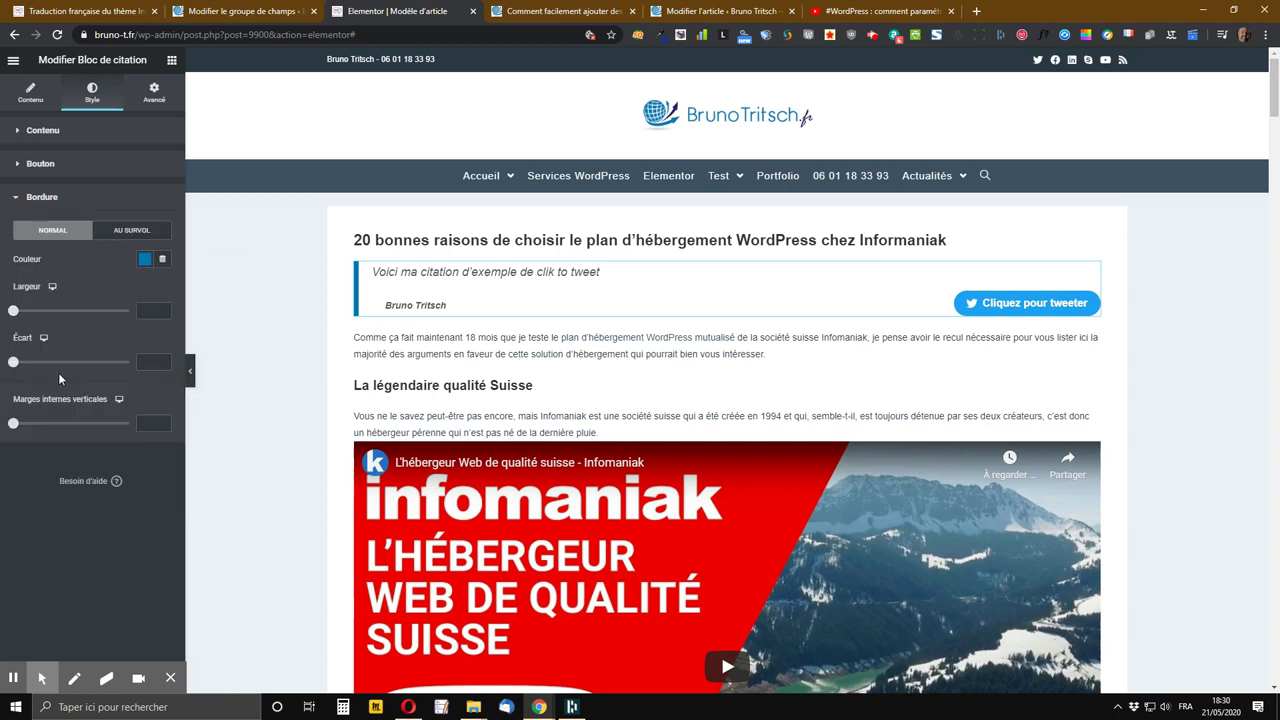
Step: Set the quote's border width to 6 and text-to-border gap to 20, adding vertical padding
mouse_move(13, 313)
mouse_down()
mouse_move(61, 310)
mouse_move(19, 311)
mouse_up()
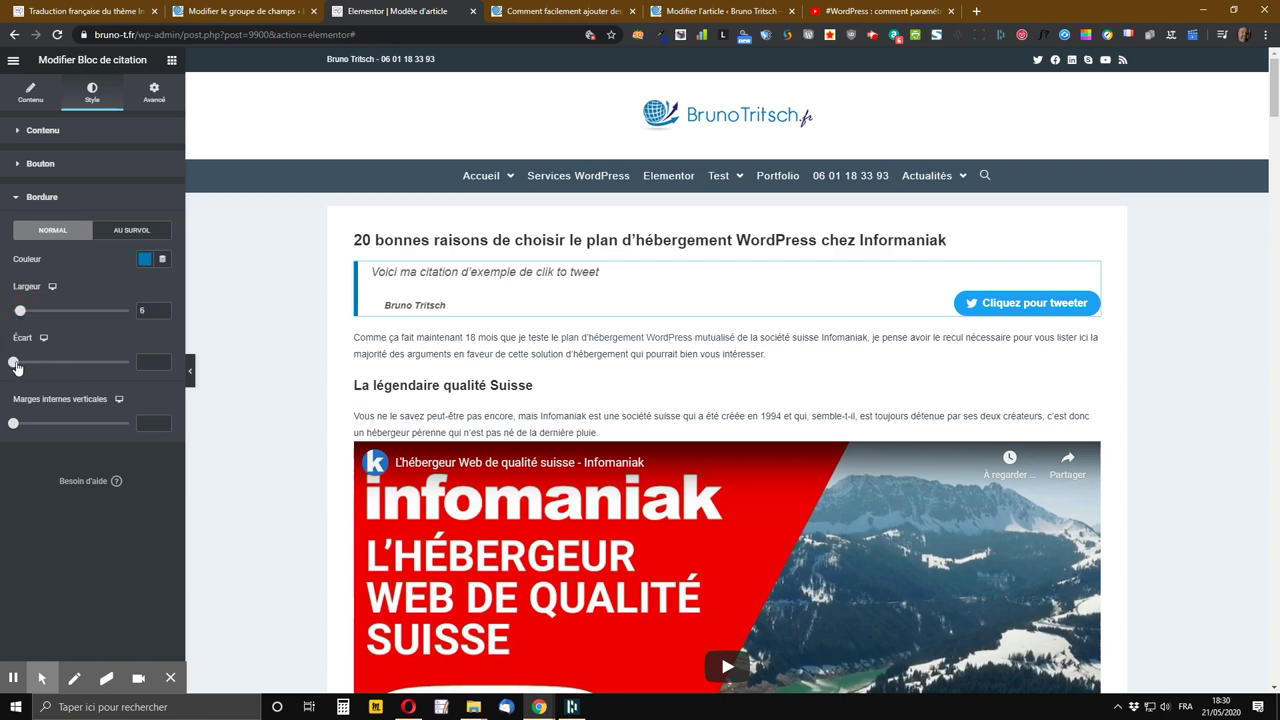
drag(15, 367, 37, 365)
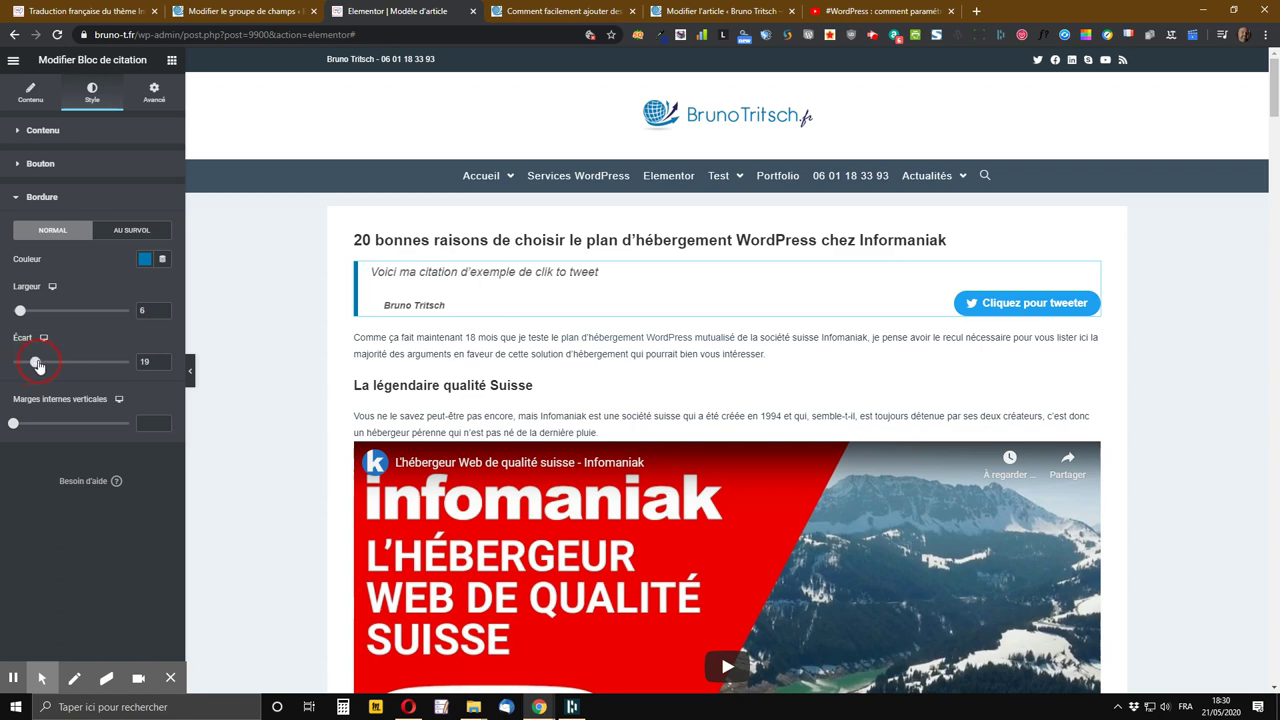
drag(37, 365, 38, 365)
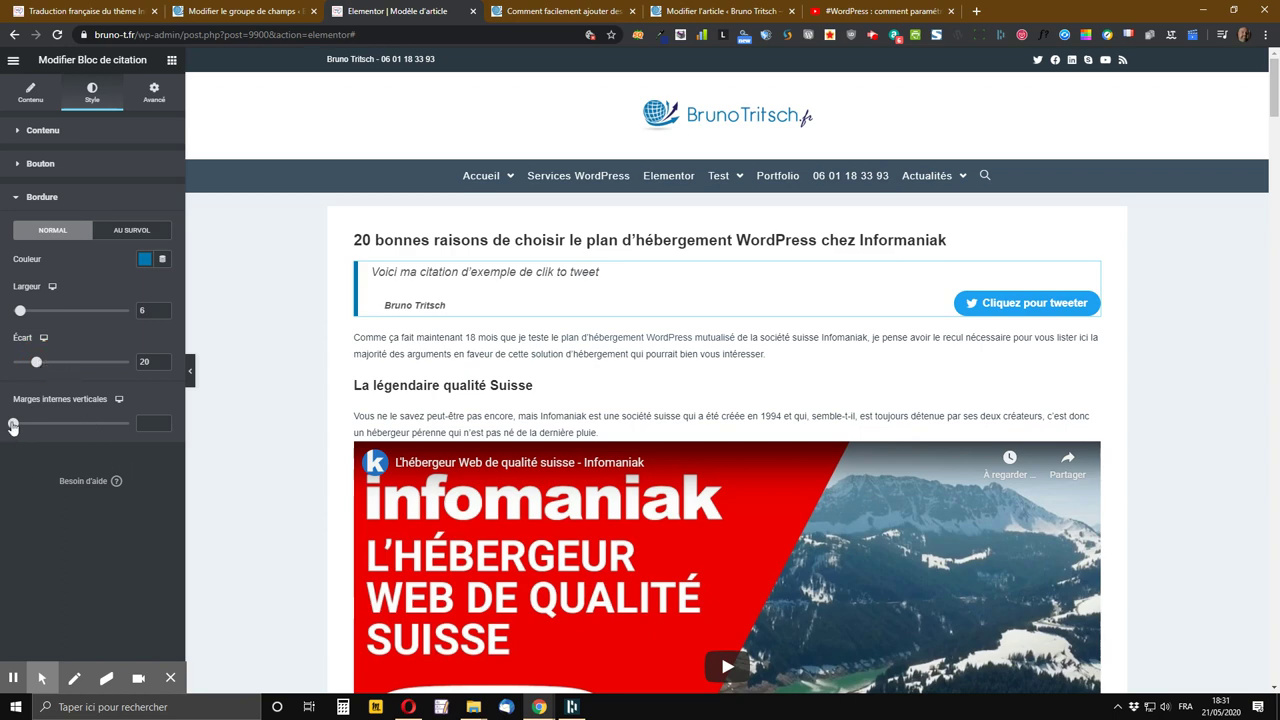
drag(13, 426, 31, 424)
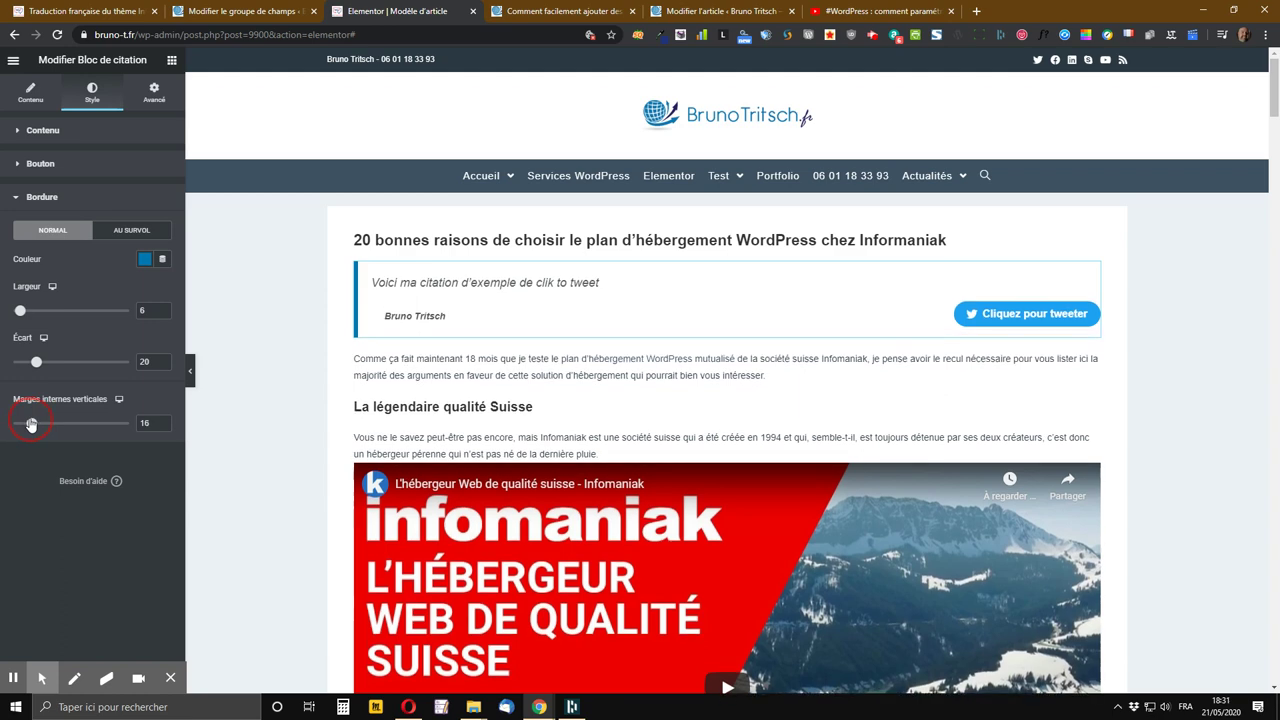
Step: Lower the vertical inner padding to 10 and save the template with Mettre à jour
click(162, 427)
click(162, 427)
click(162, 427)
click(162, 427)
click(162, 427)
click(162, 427)
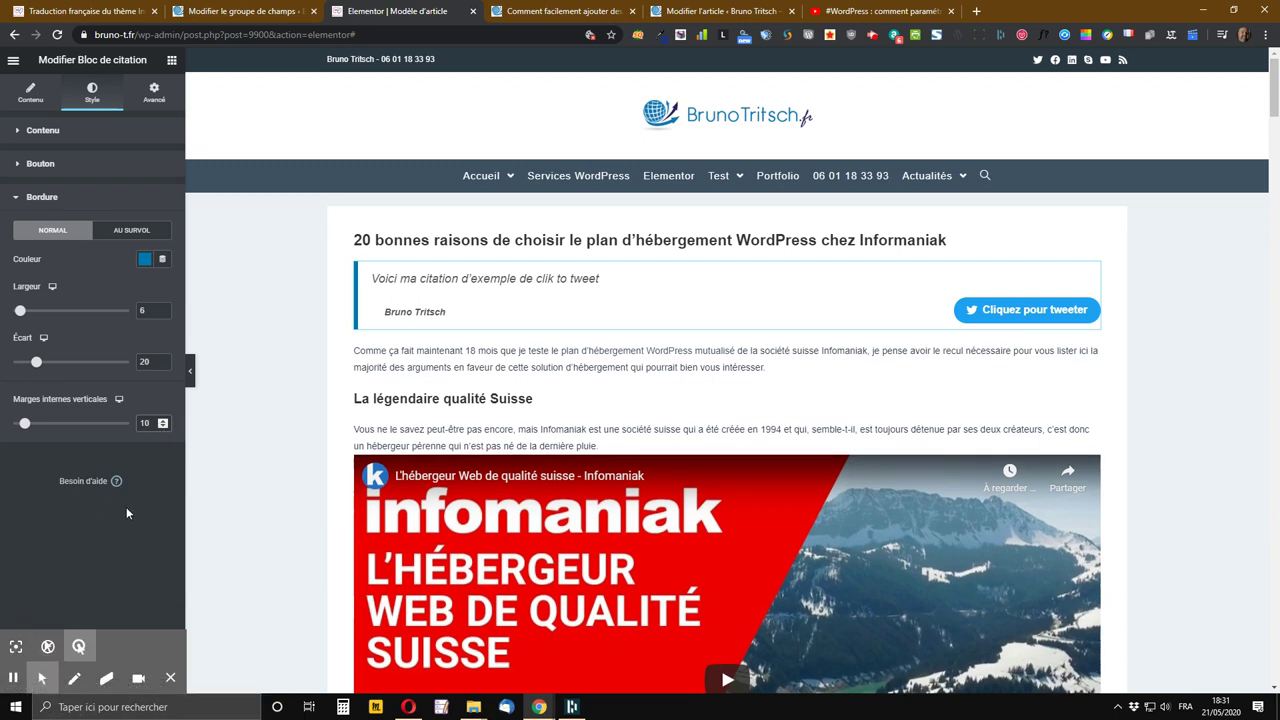
click(135, 679)
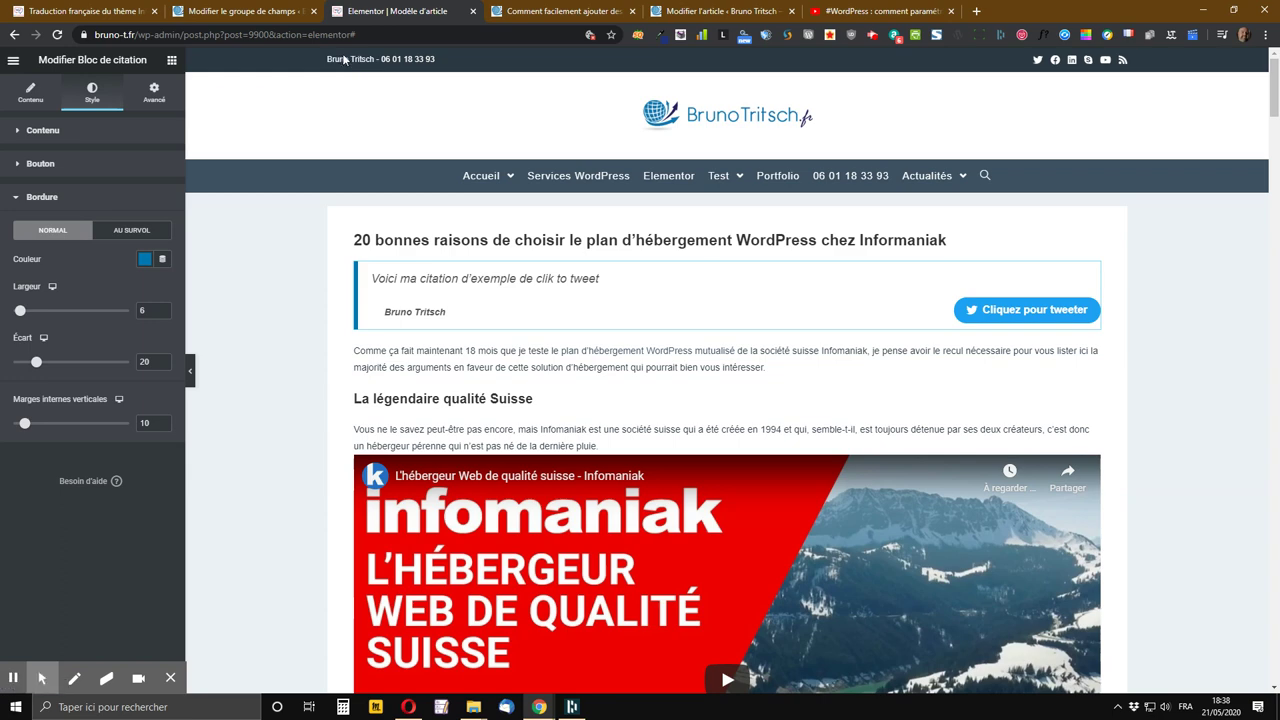
Step: In the ACF Articles field group, expand the Click To Tweet field's settings
click(256, 12)
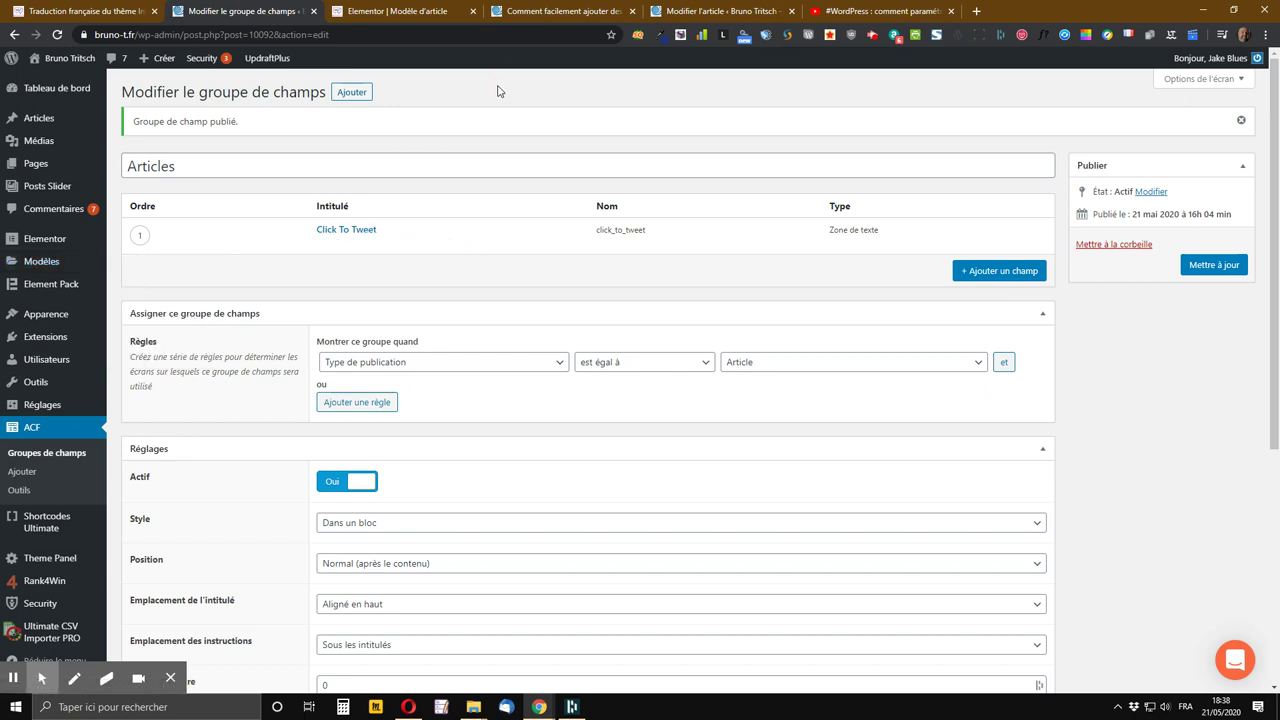
scroll(195, 327, down, 1)
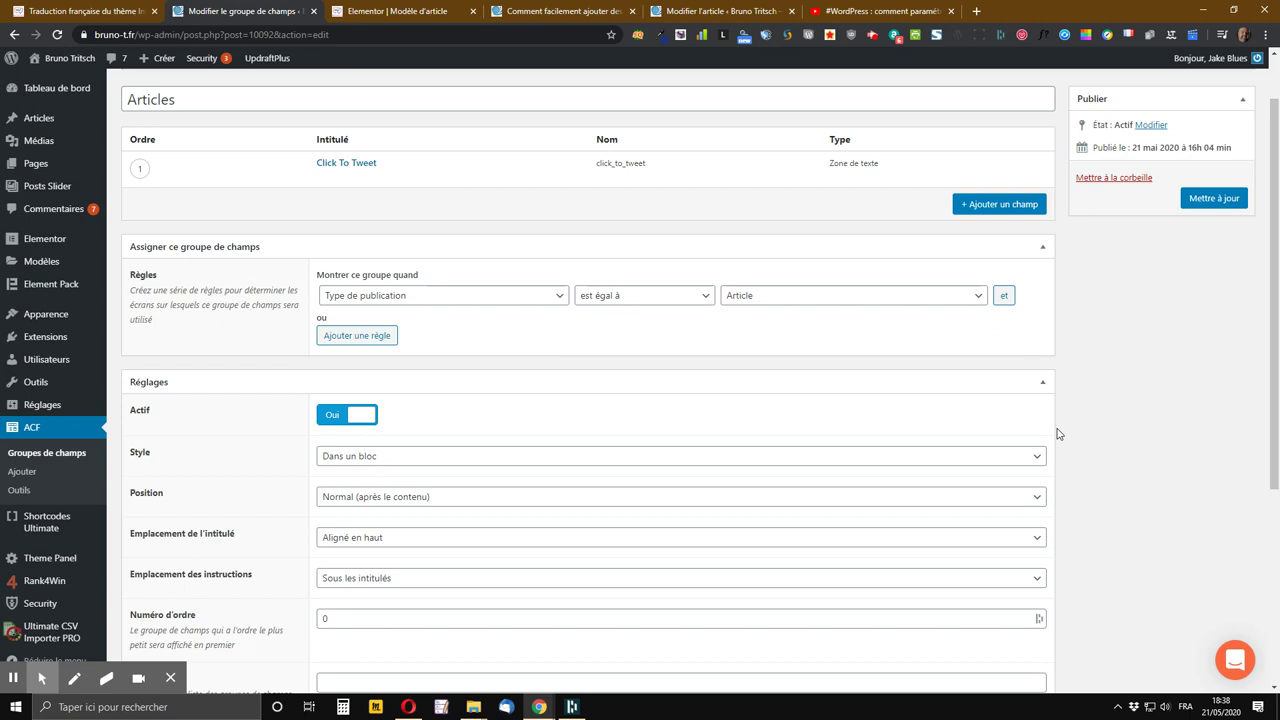
scroll(1058, 426, up, 1)
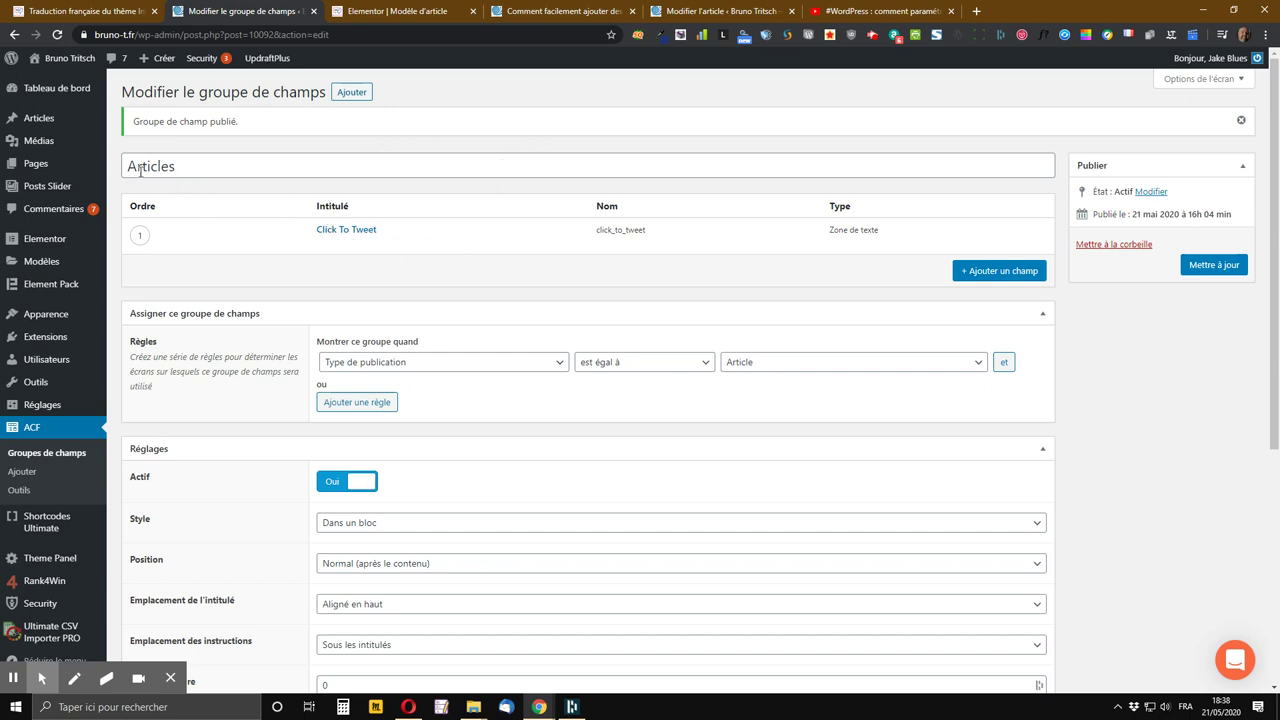
mouse_move(329, 255)
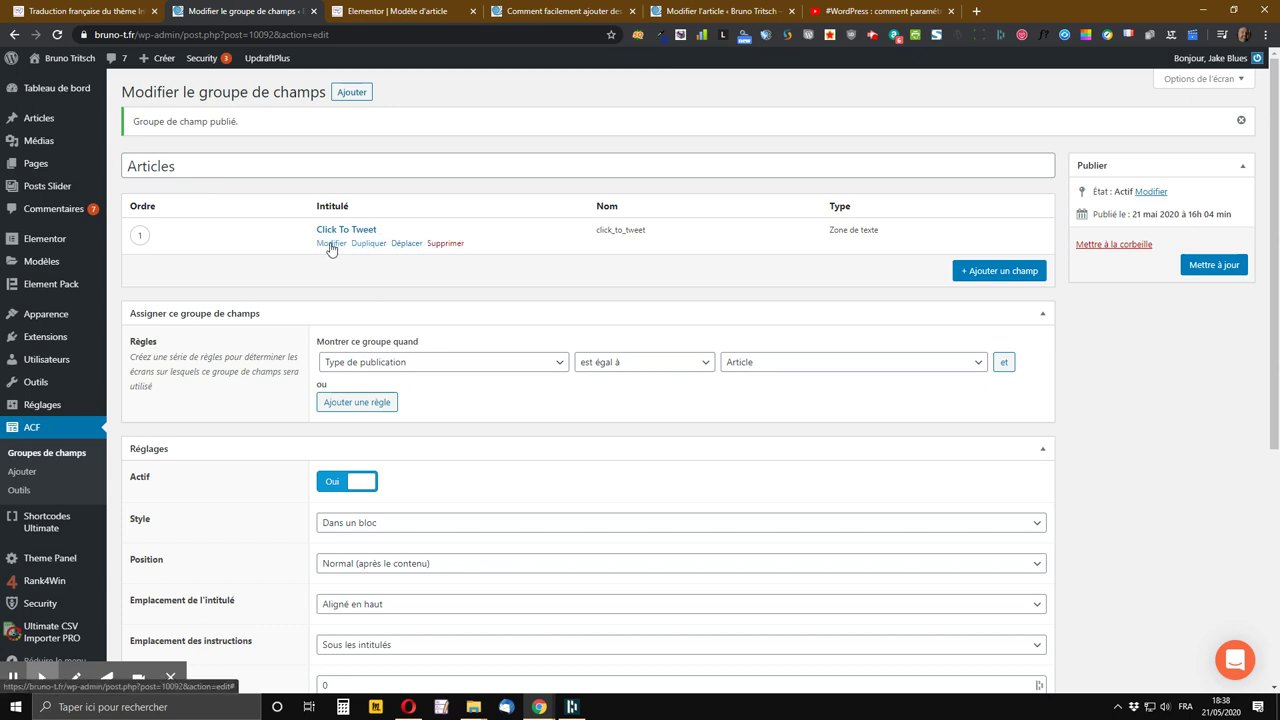
click(331, 244)
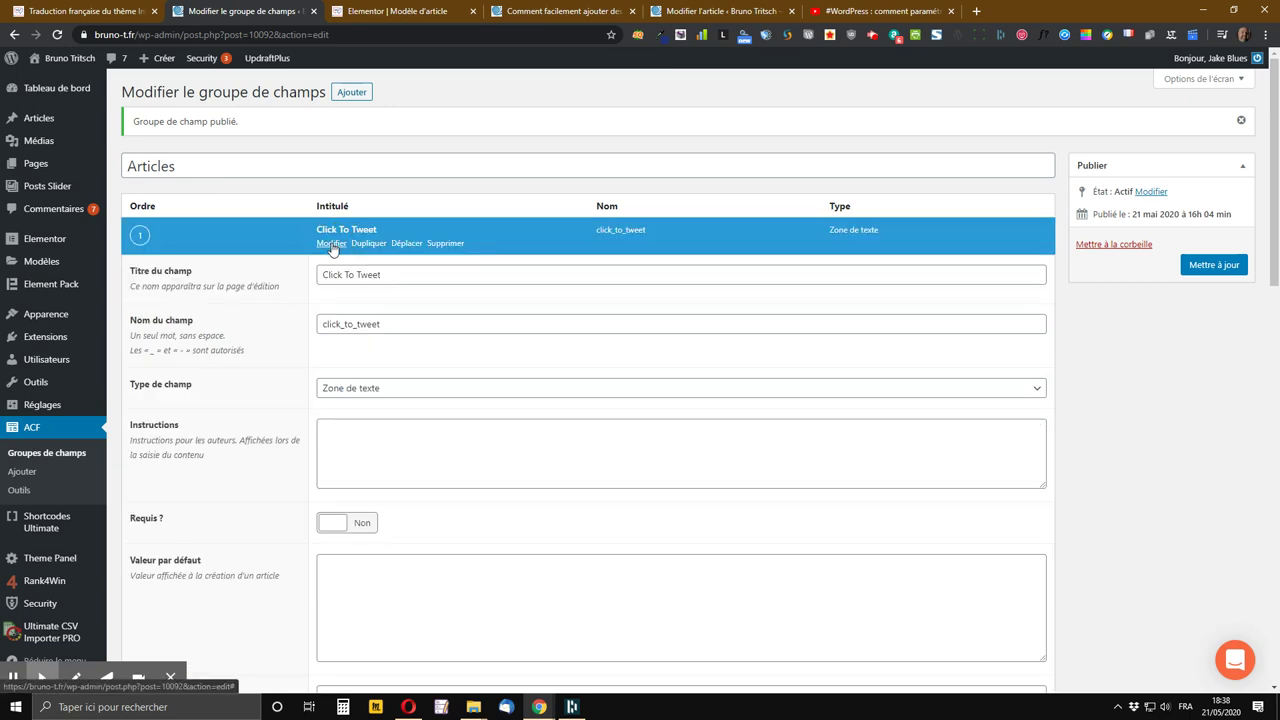
Step: Review the Click To Tweet text-area settings and update the Articles field group
scroll(347, 350, down, 2)
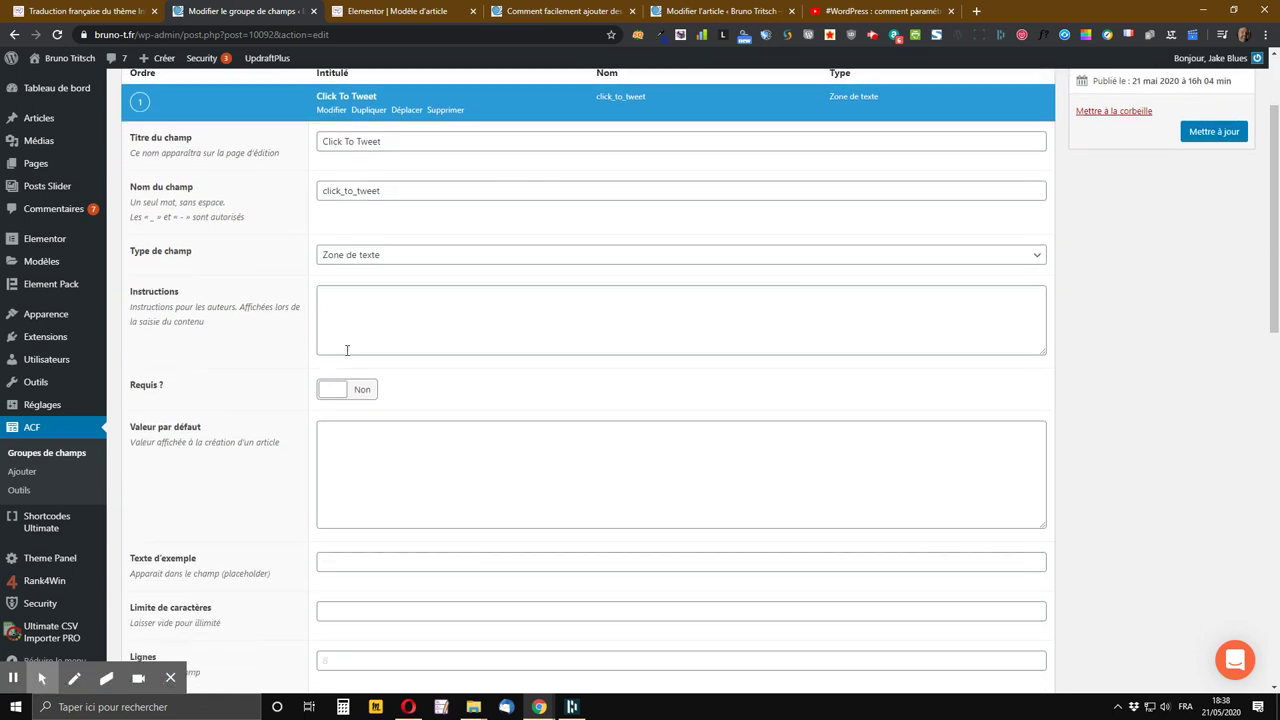
scroll(370, 280, down, 4)
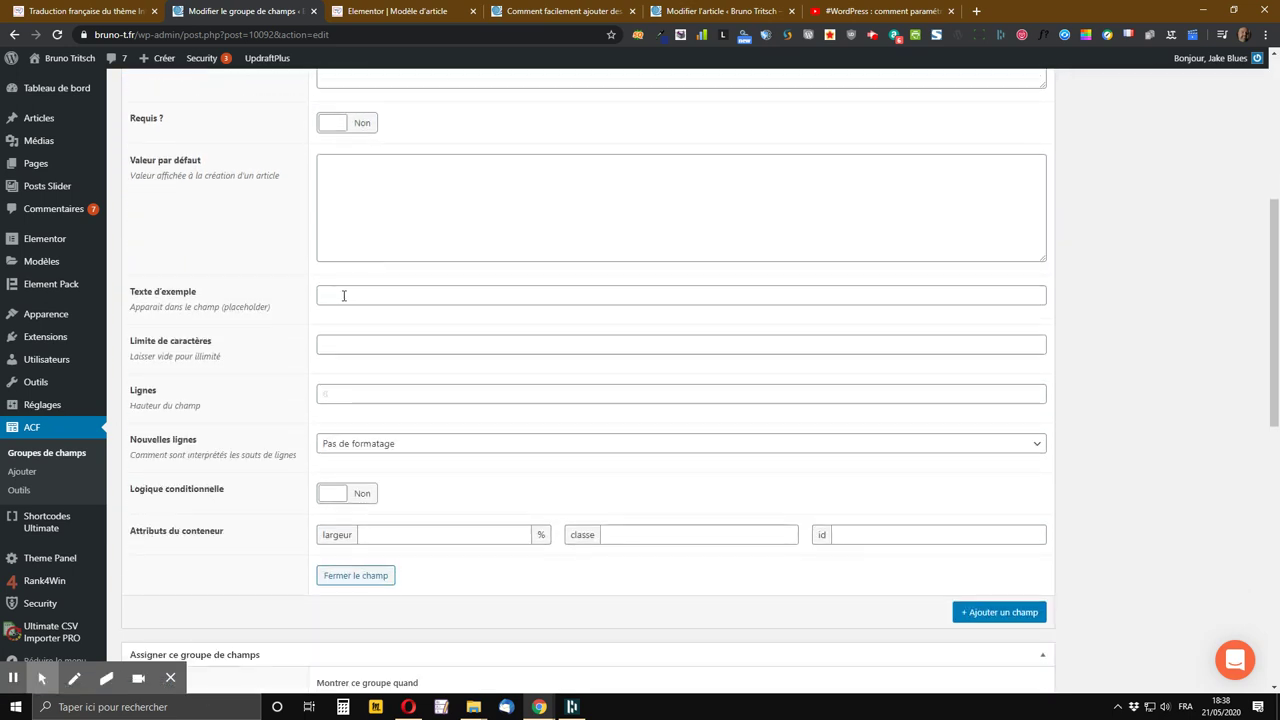
scroll(470, 460, up, 5)
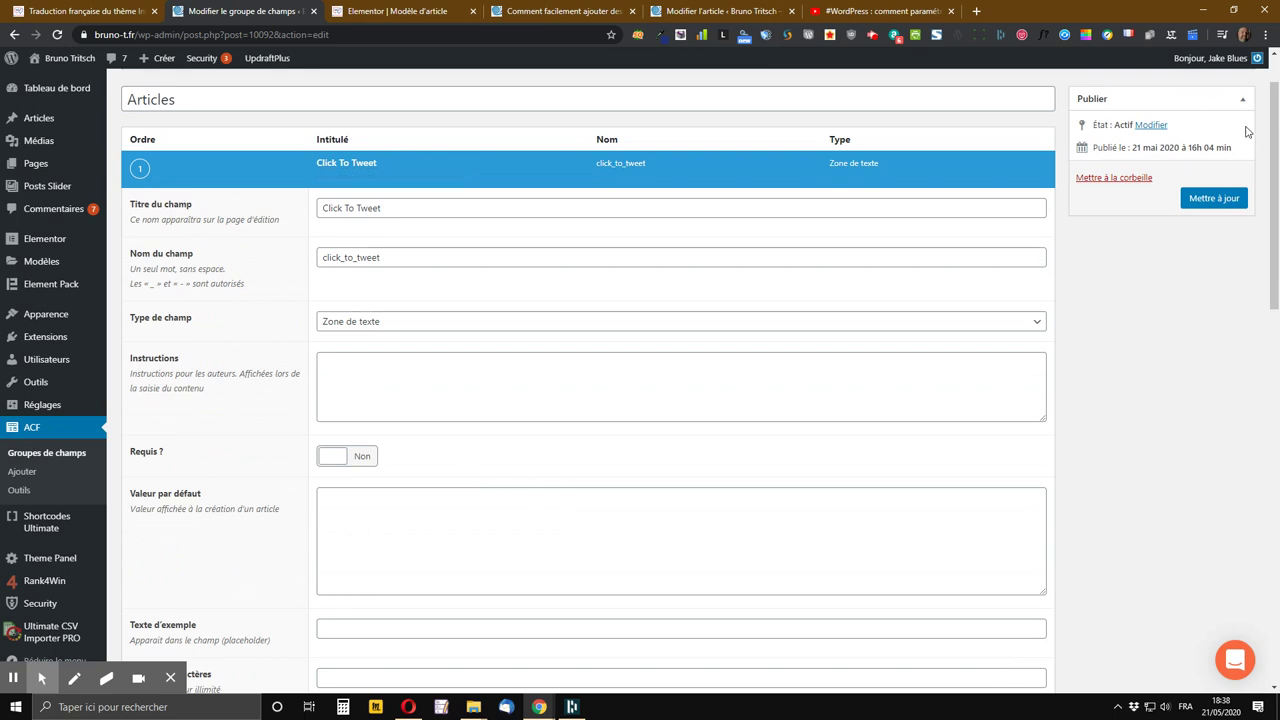
click(1218, 201)
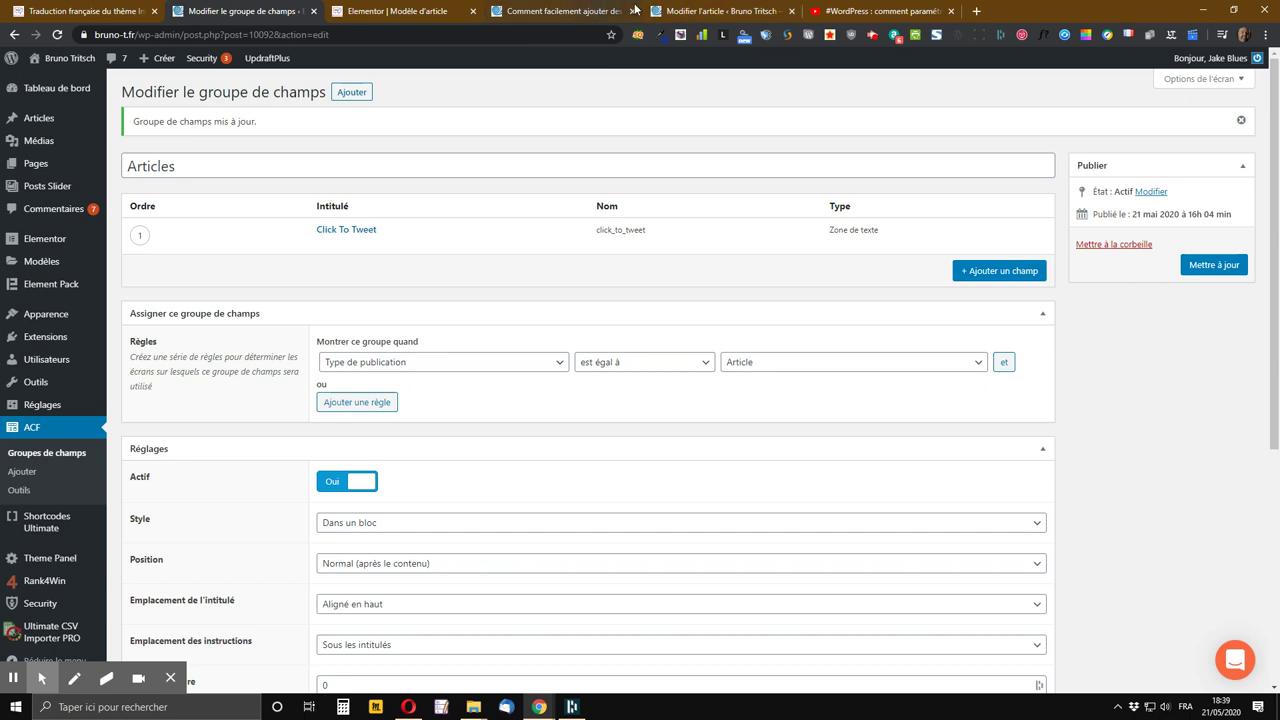
Step: Collapse the Rank4Win and OceanWP Réglages panels to check the Click To Tweet text, then view the live article
click(697, 12)
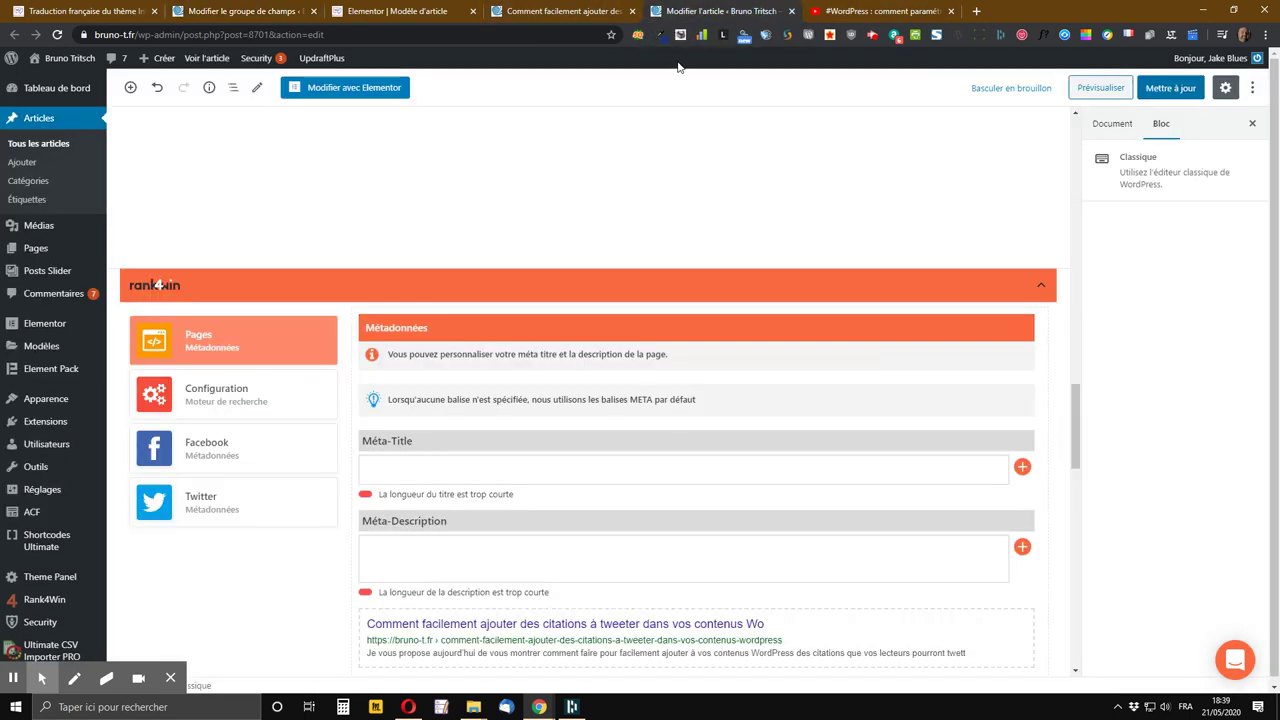
scroll(604, 214, down, 10)
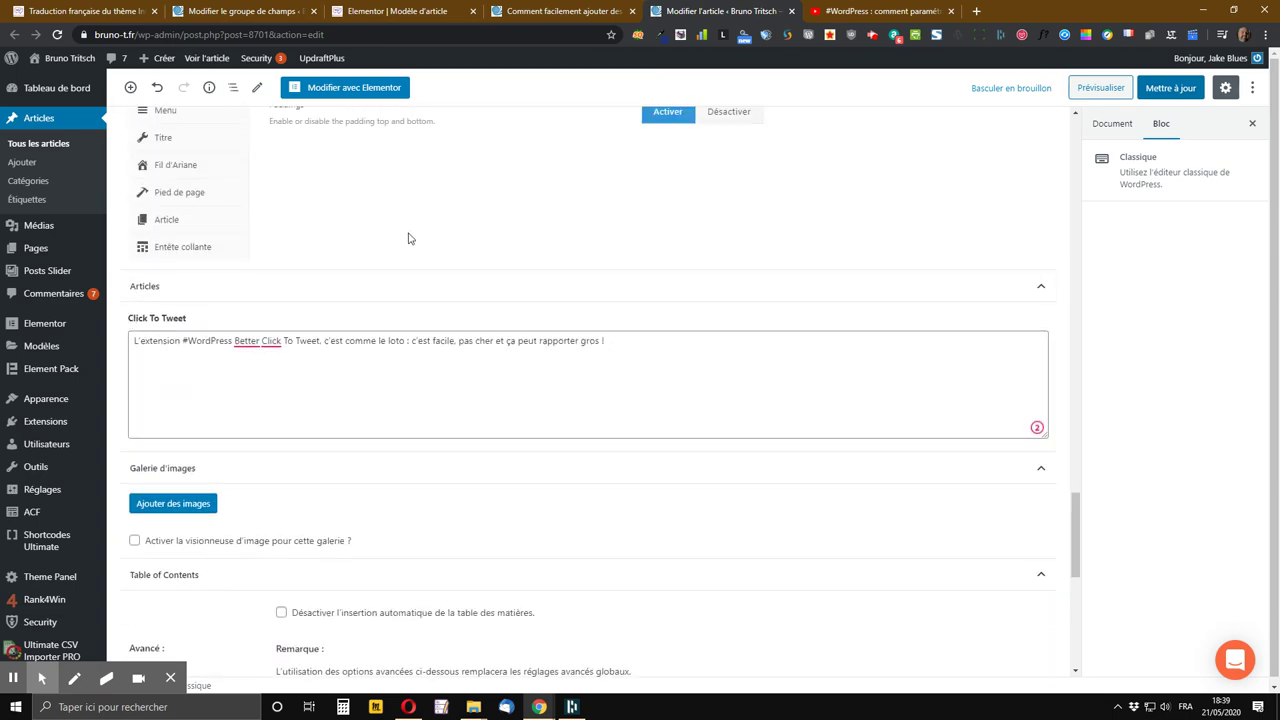
scroll(405, 250, up, 3)
scroll(397, 277, up, 2)
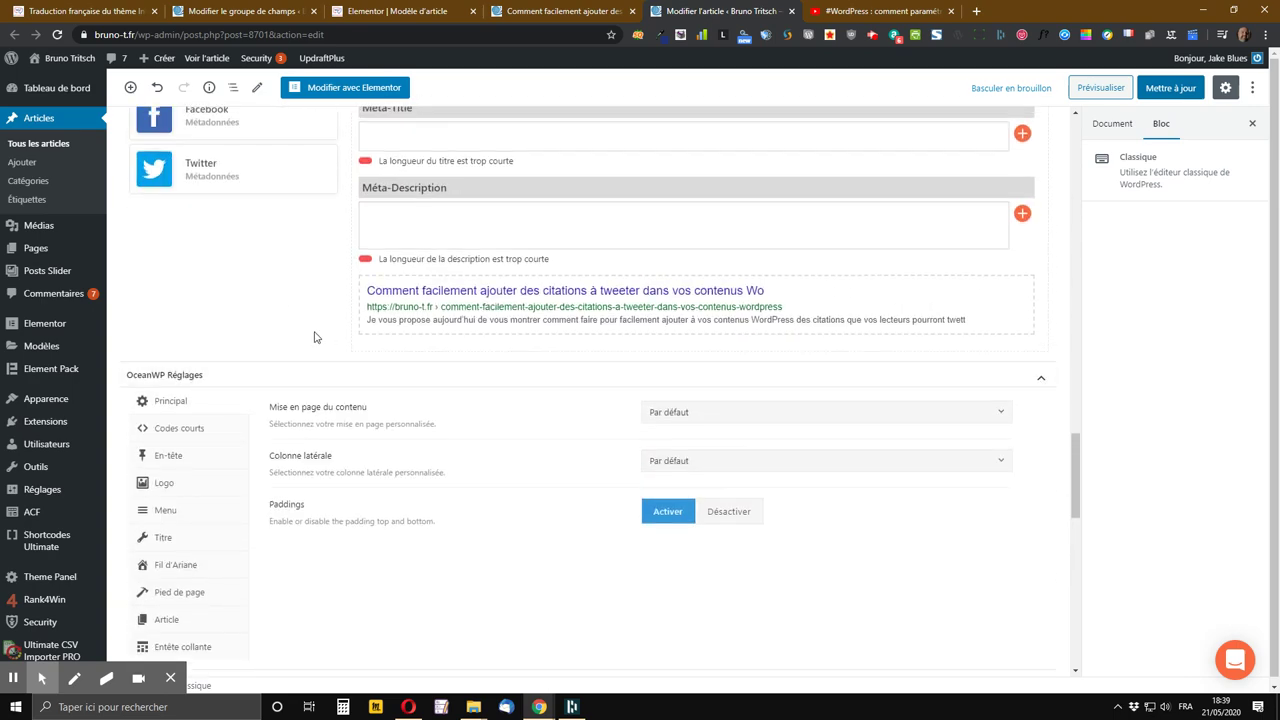
scroll(309, 325, up, 4)
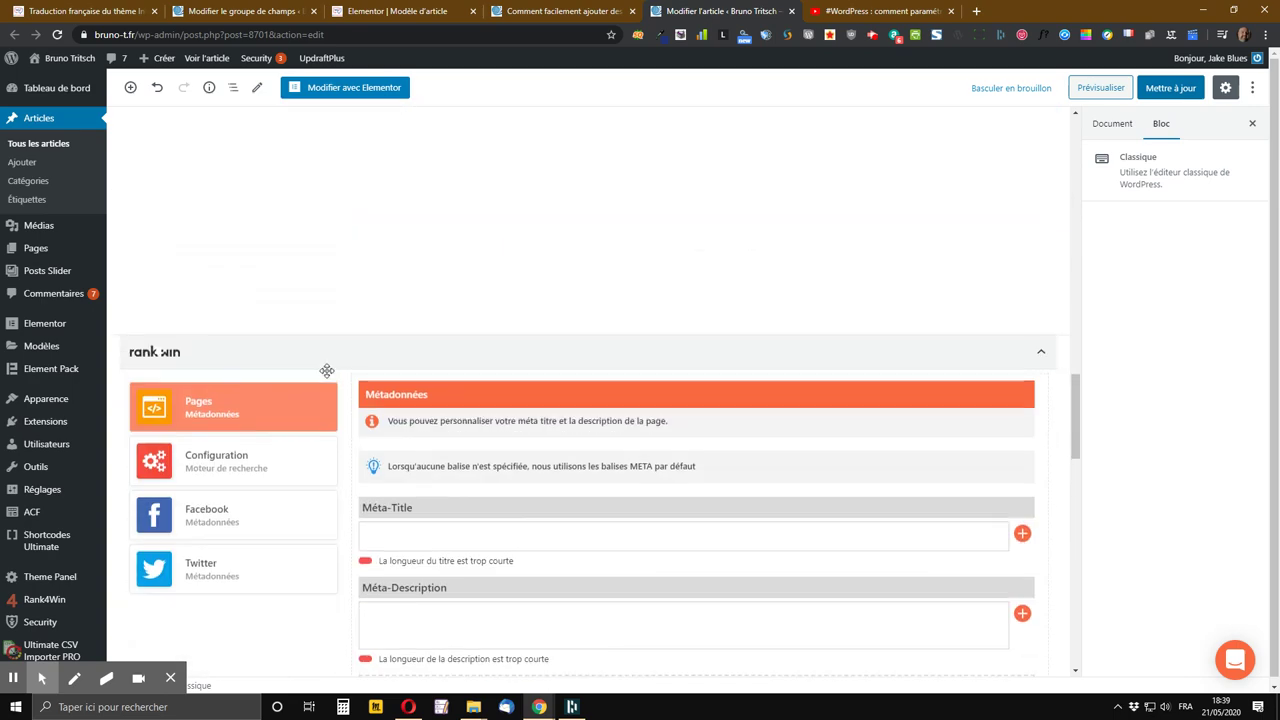
click(1041, 350)
scroll(900, 417, down, 2)
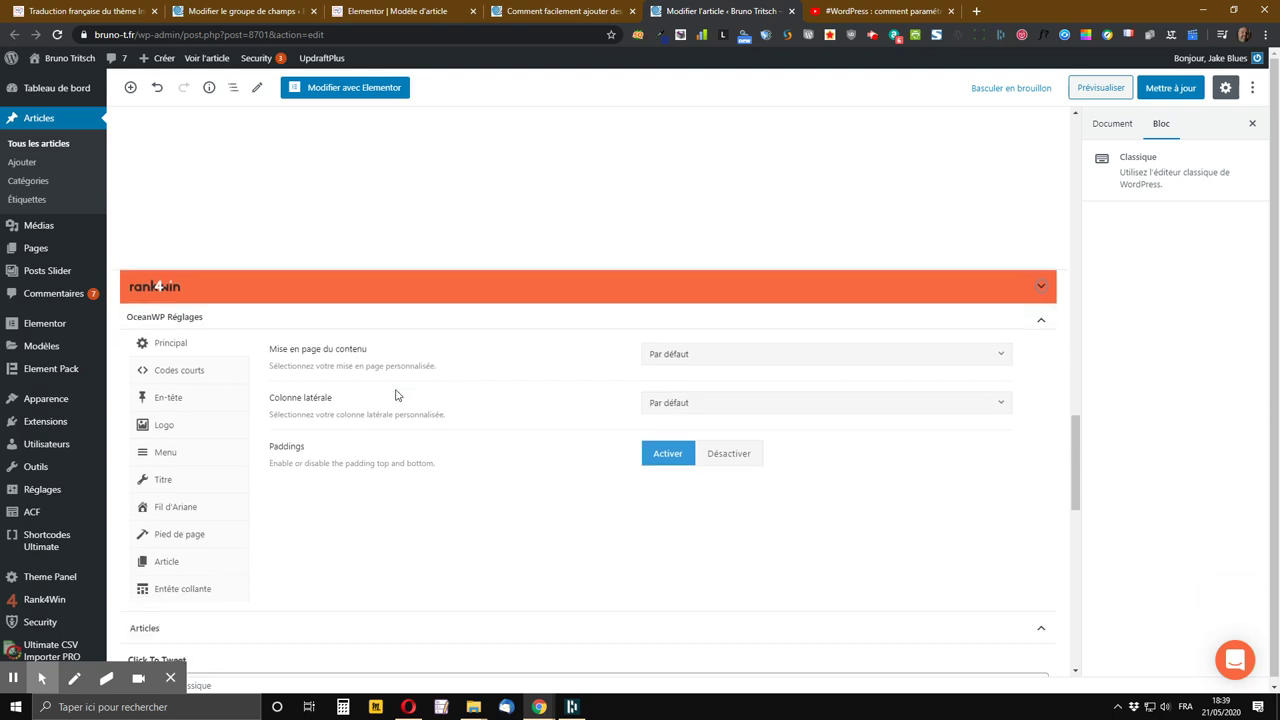
click(1041, 251)
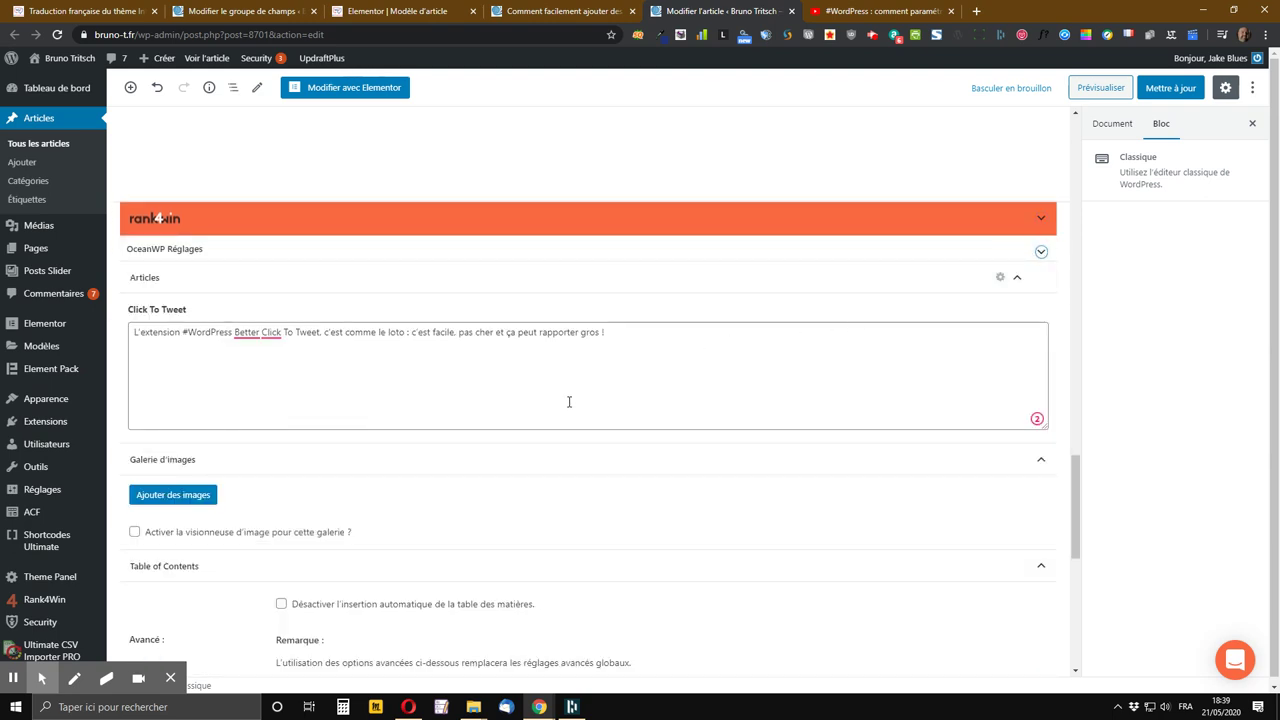
scroll(569, 401, up, 8)
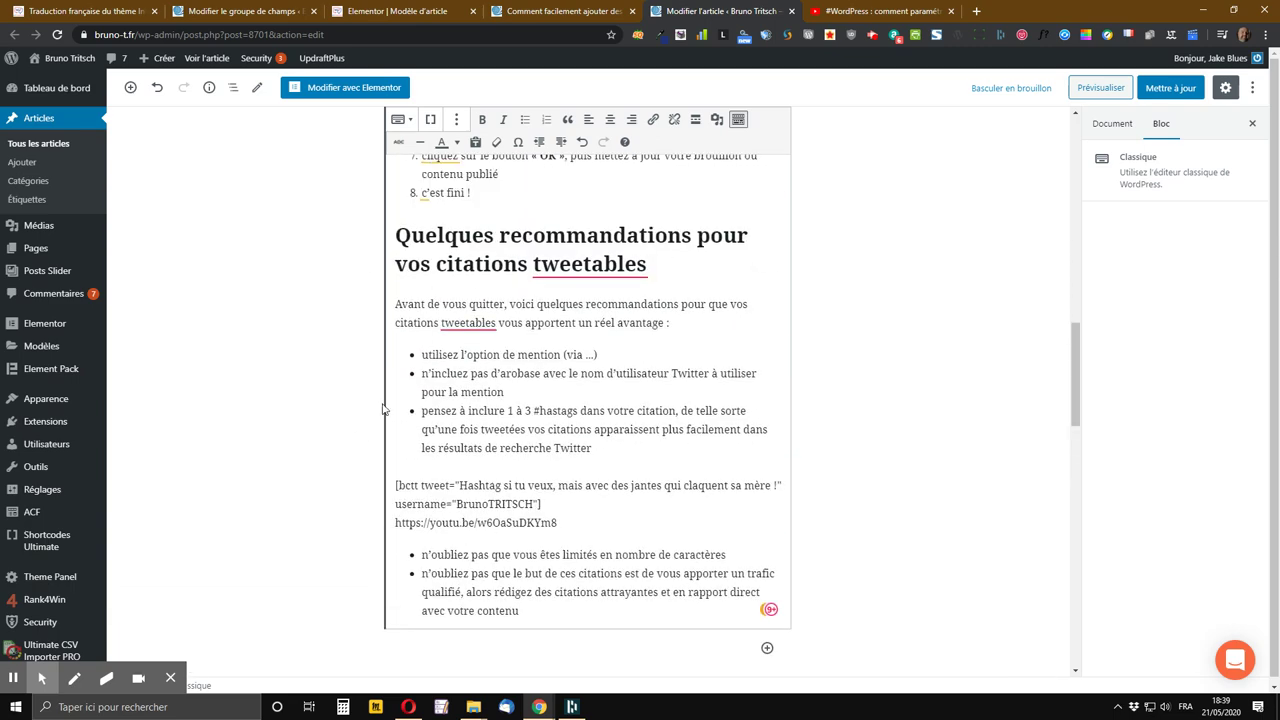
scroll(370, 400, down, 10)
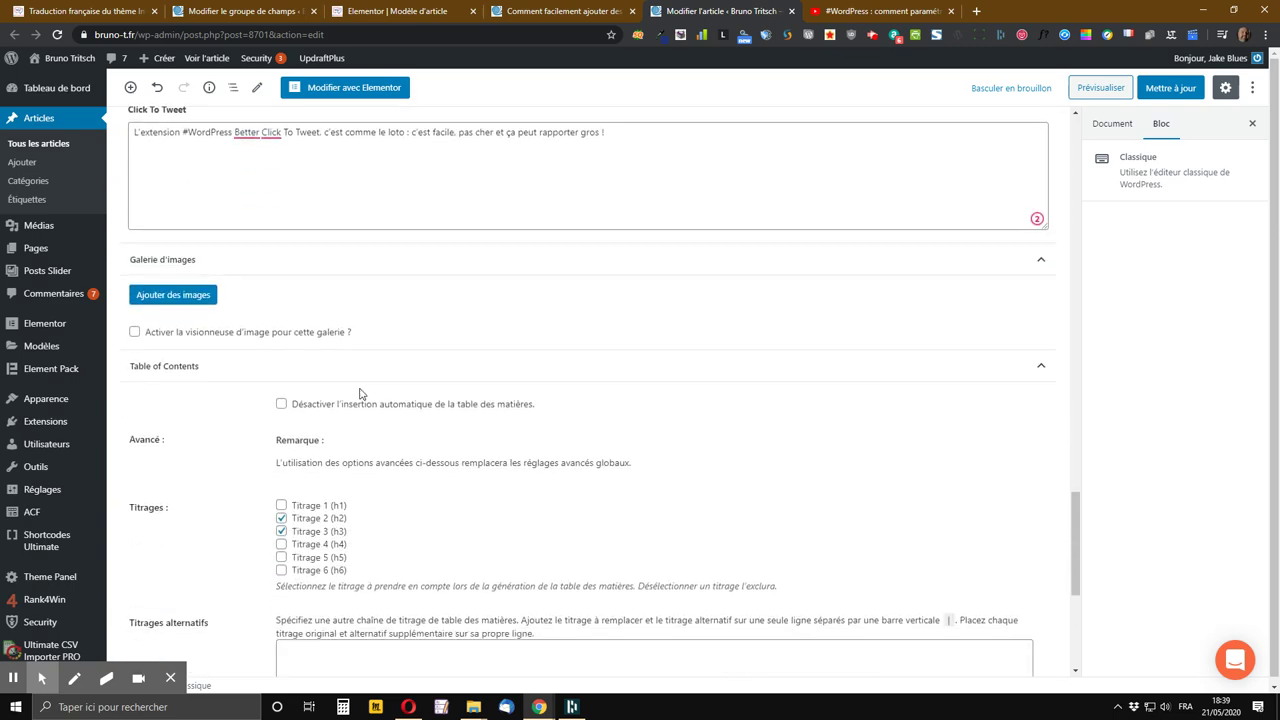
scroll(355, 392, up, 2)
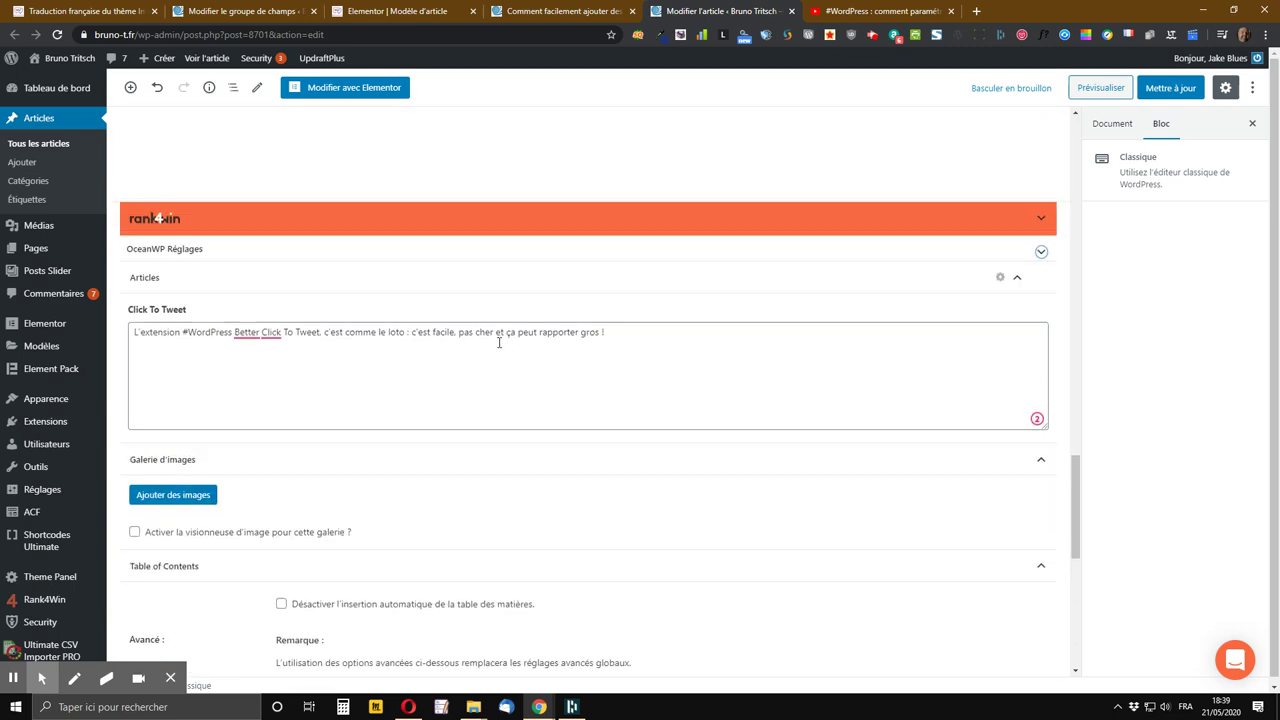
click(597, 14)
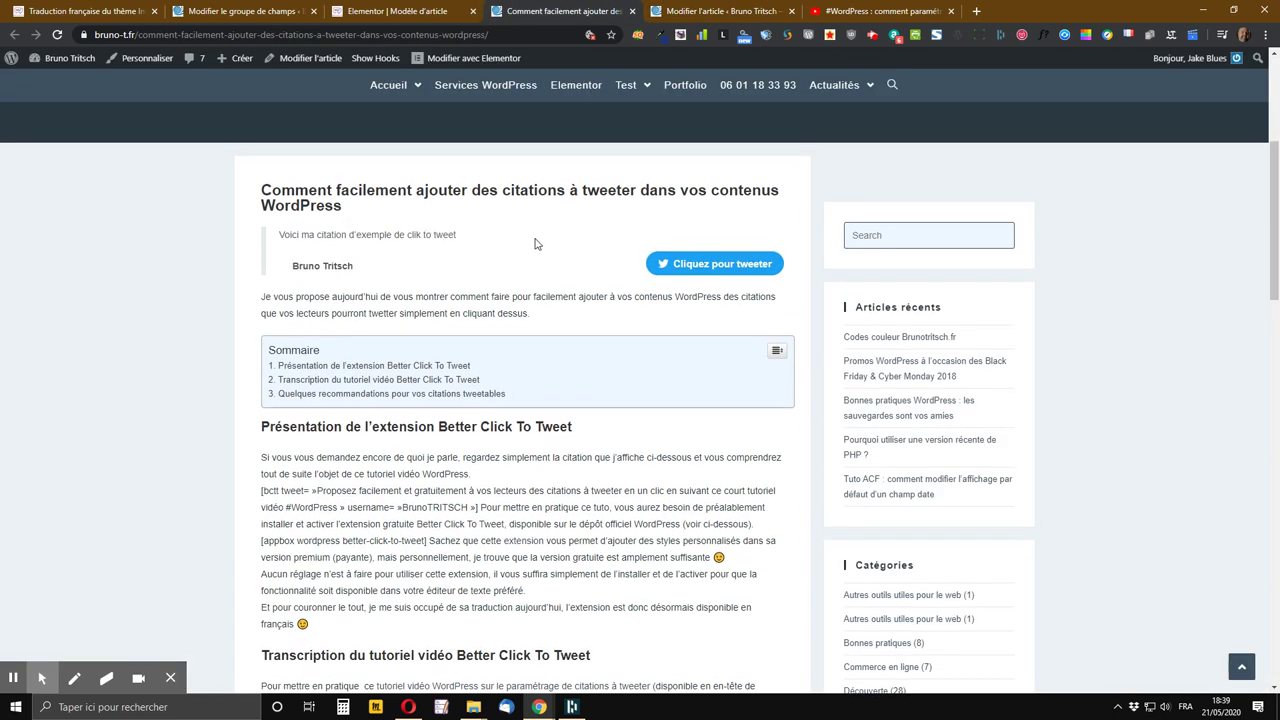
Step: Go back to the Modifier l'article editor, where the Click To Tweet field holds the lottery comparison
click(675, 11)
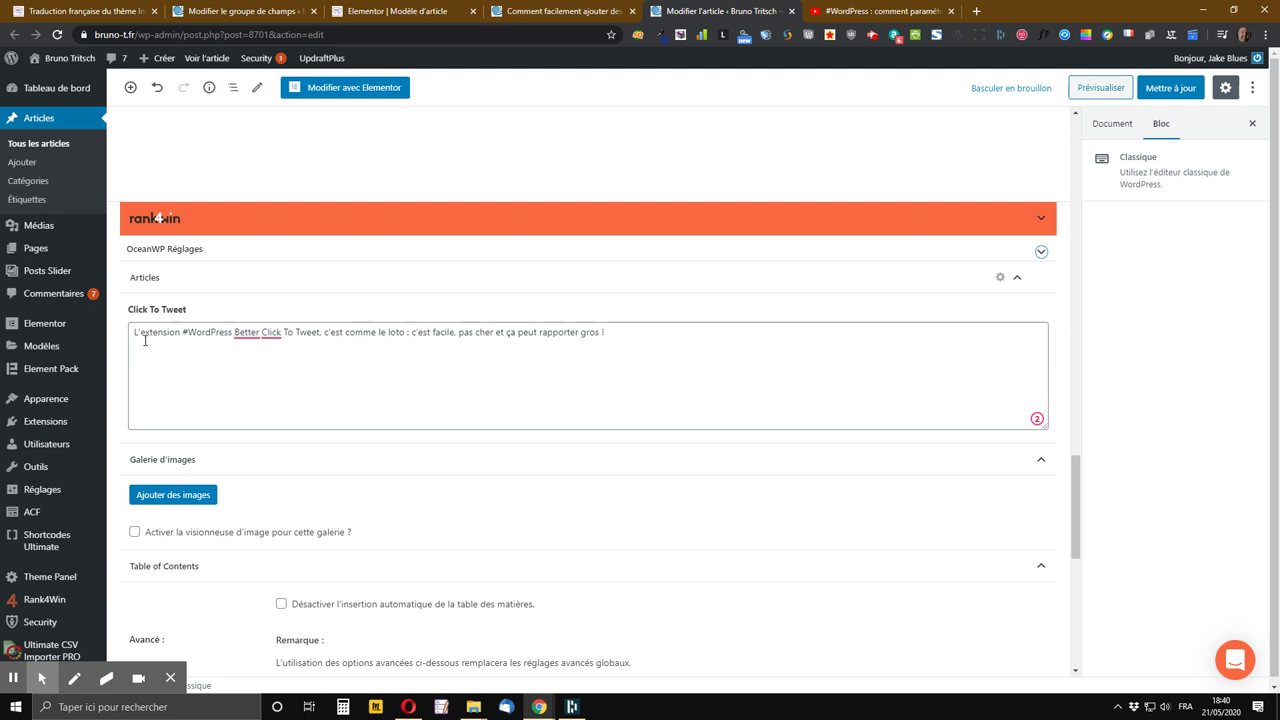
Step: Review the Click To Tweet field settings in the ACF group, then return to the Elementor Modèle d'article
click(261, 9)
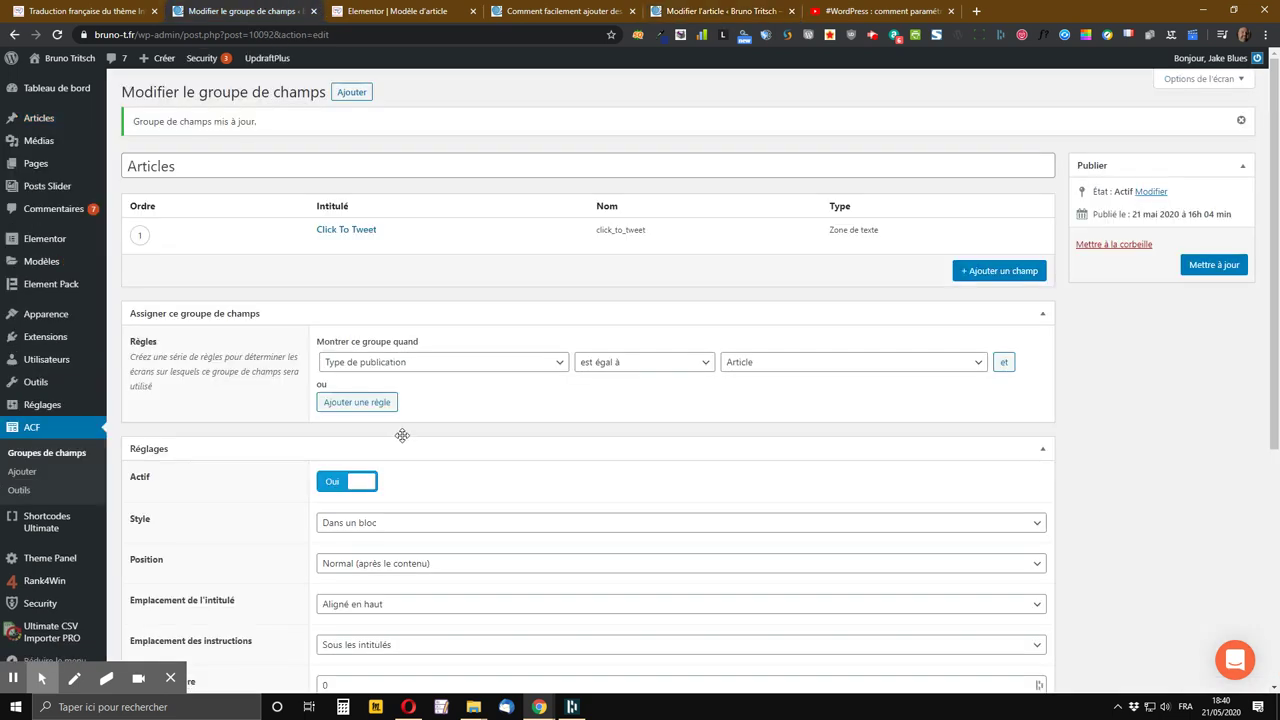
click(332, 244)
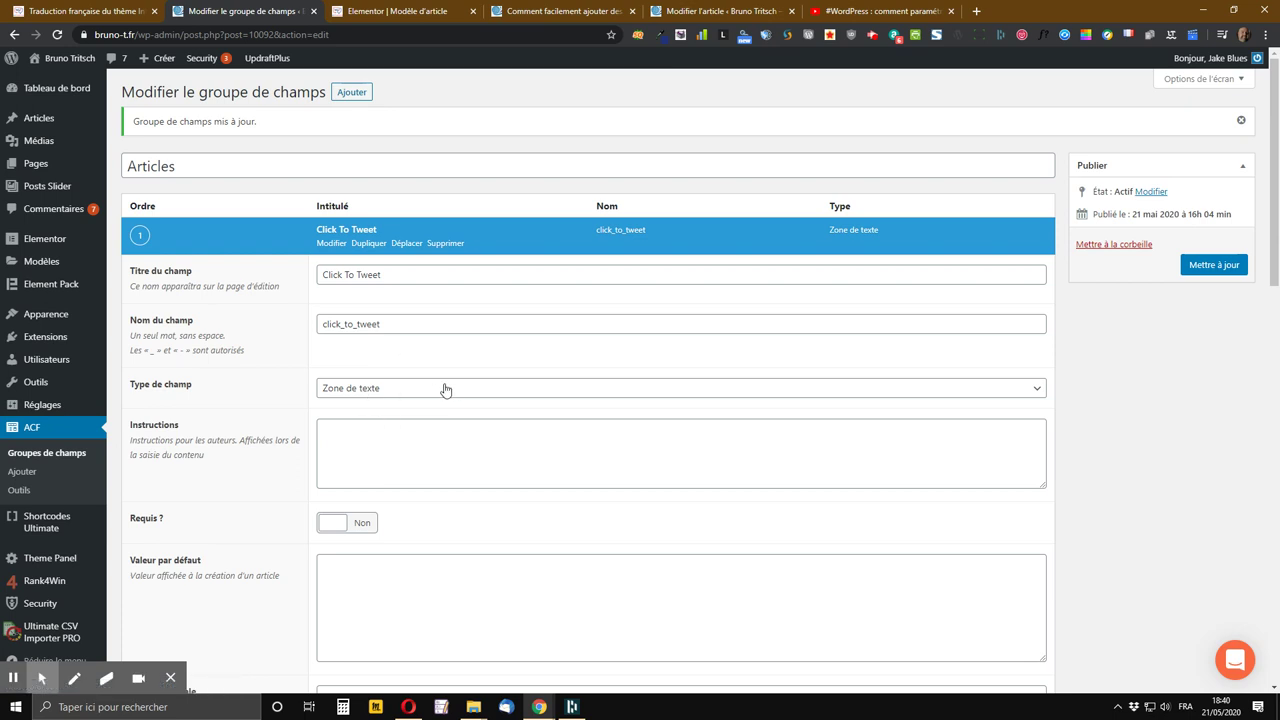
click(755, 8)
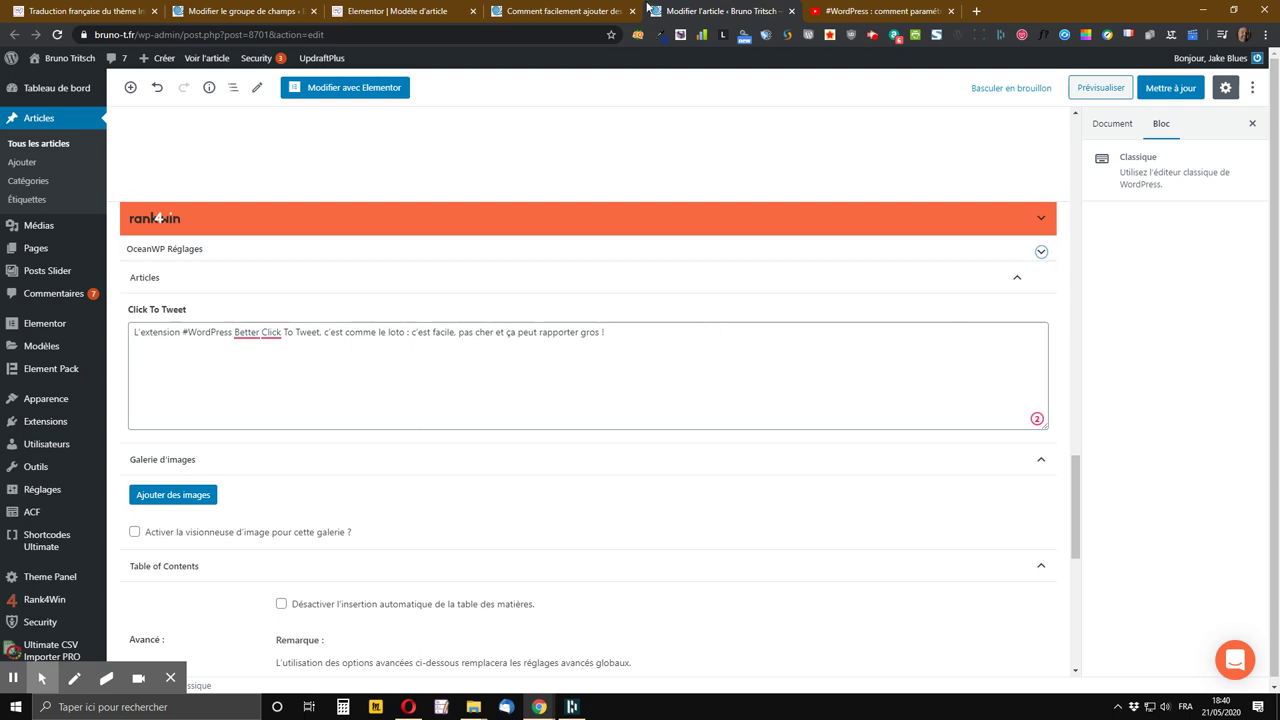
click(352, 10)
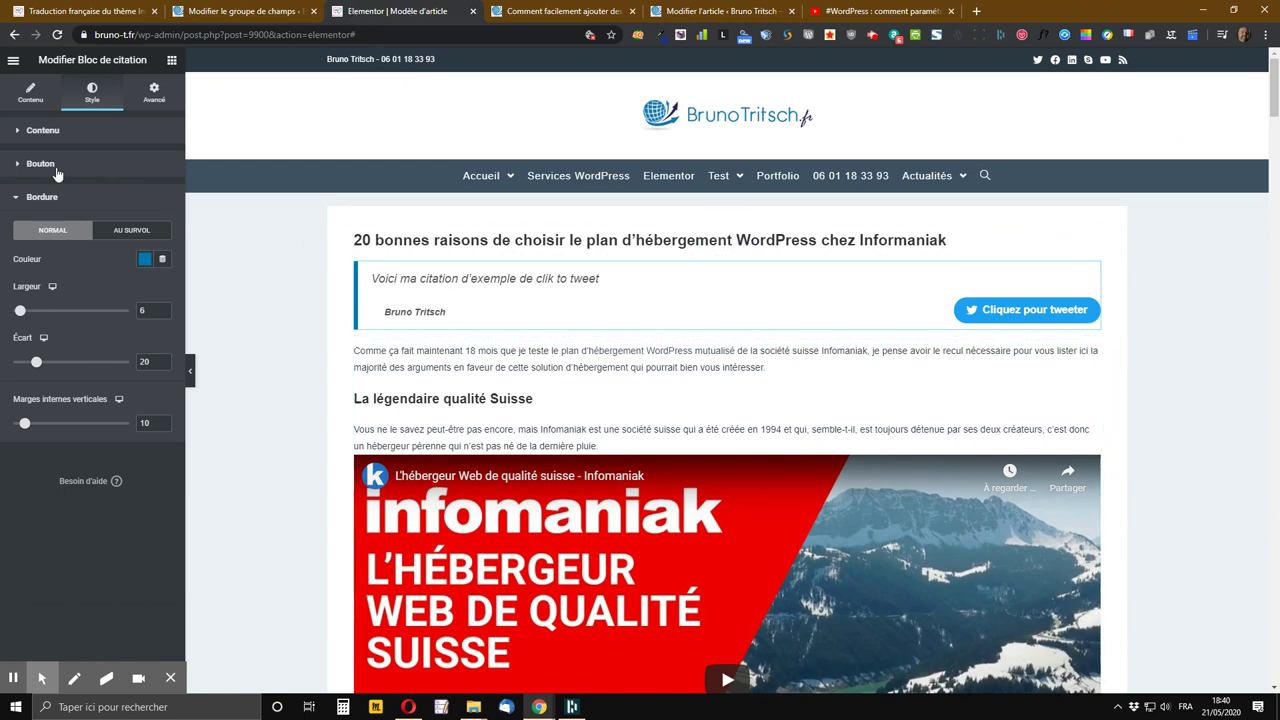
Step: Clear the quote's sample Contenu text and bind it to the ACF Champ dynamic tag
click(26, 94)
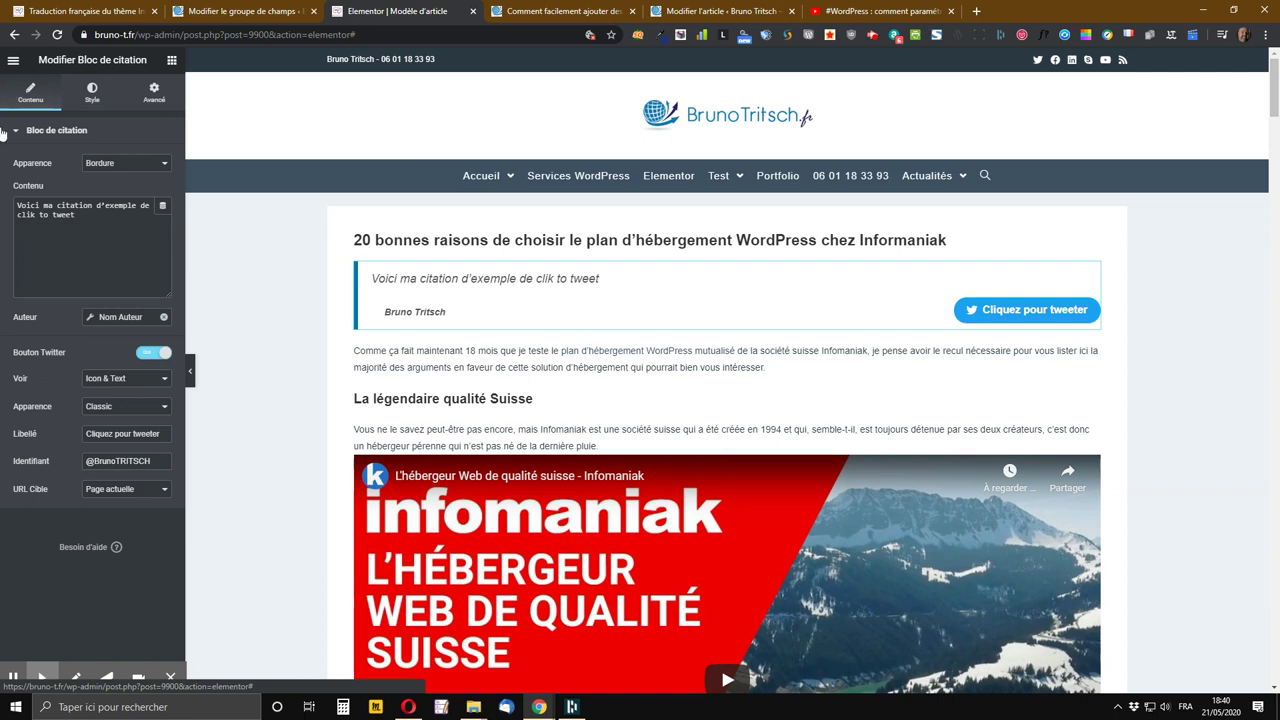
drag(80, 220, 20, 200)
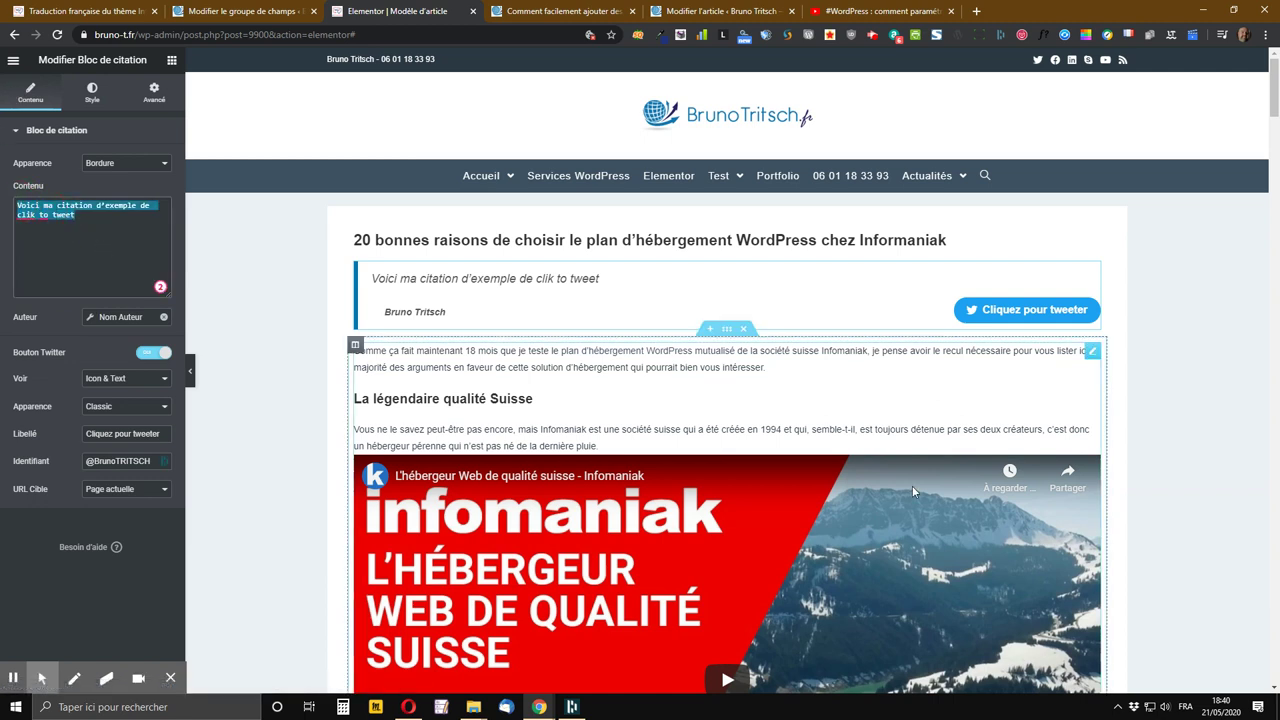
key(BackSpace)
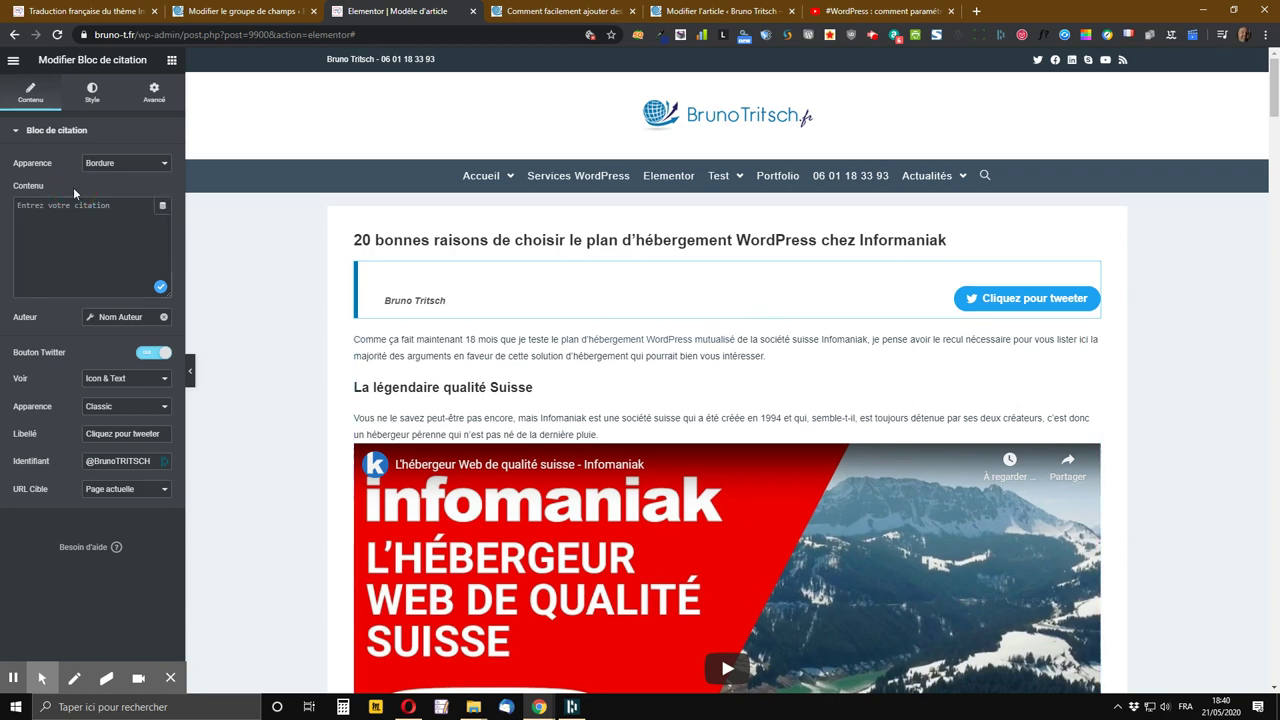
click(163, 211)
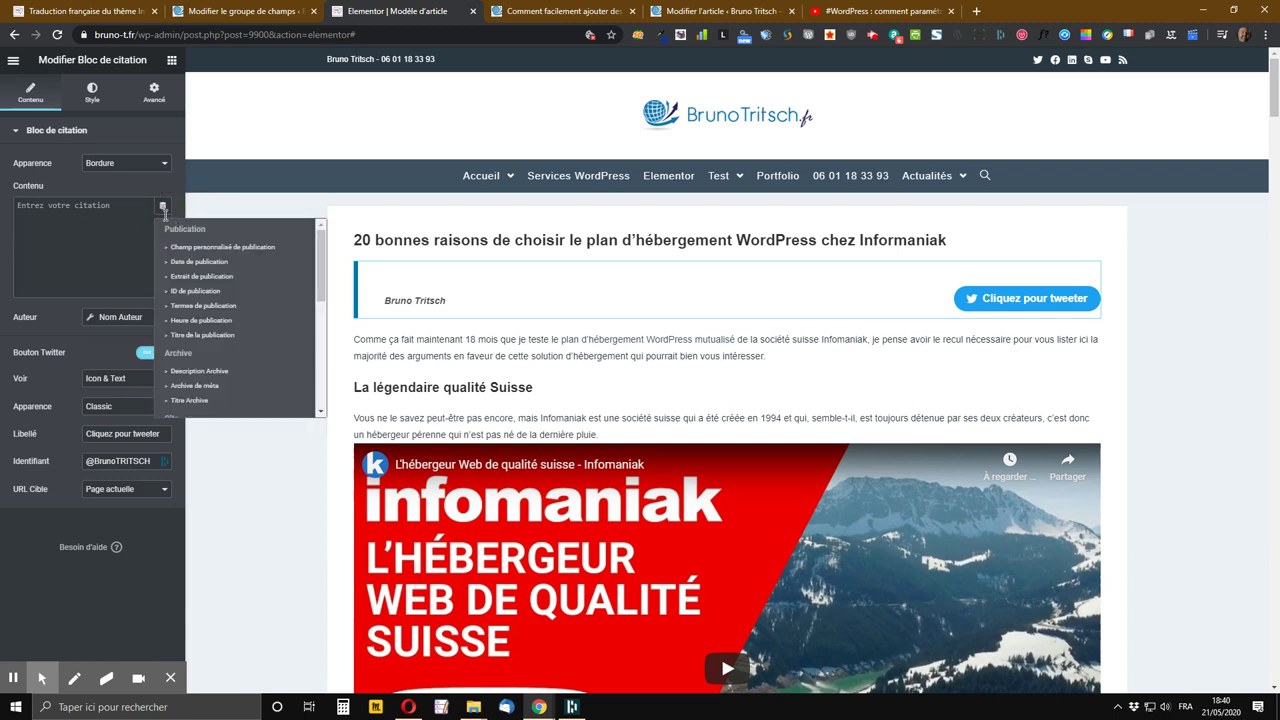
scroll(195, 300, down, 5)
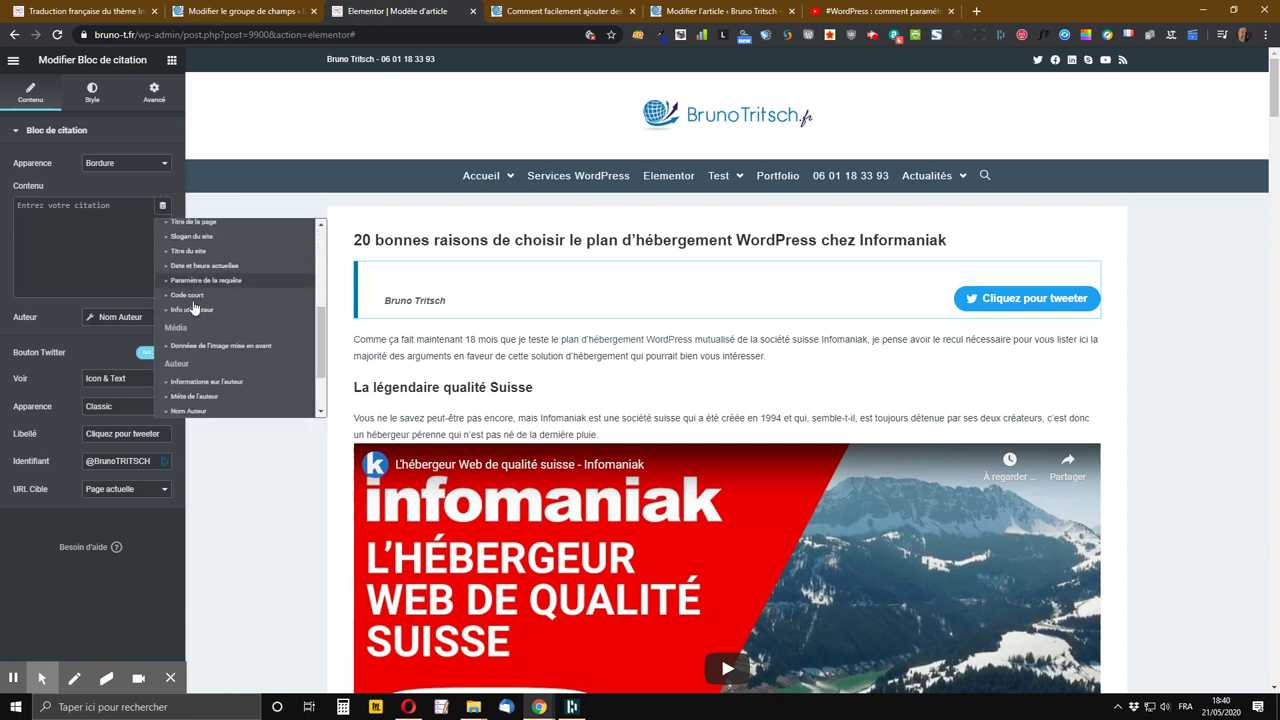
scroll(192, 360, down, 2)
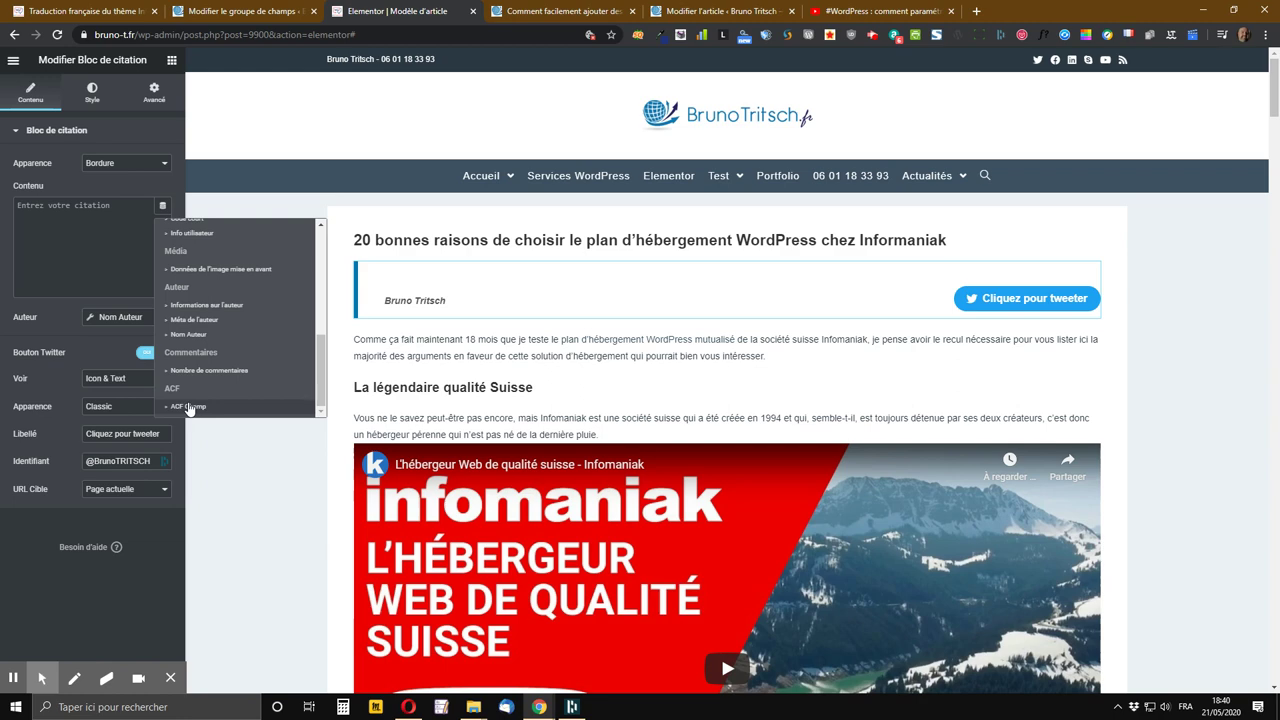
click(188, 407)
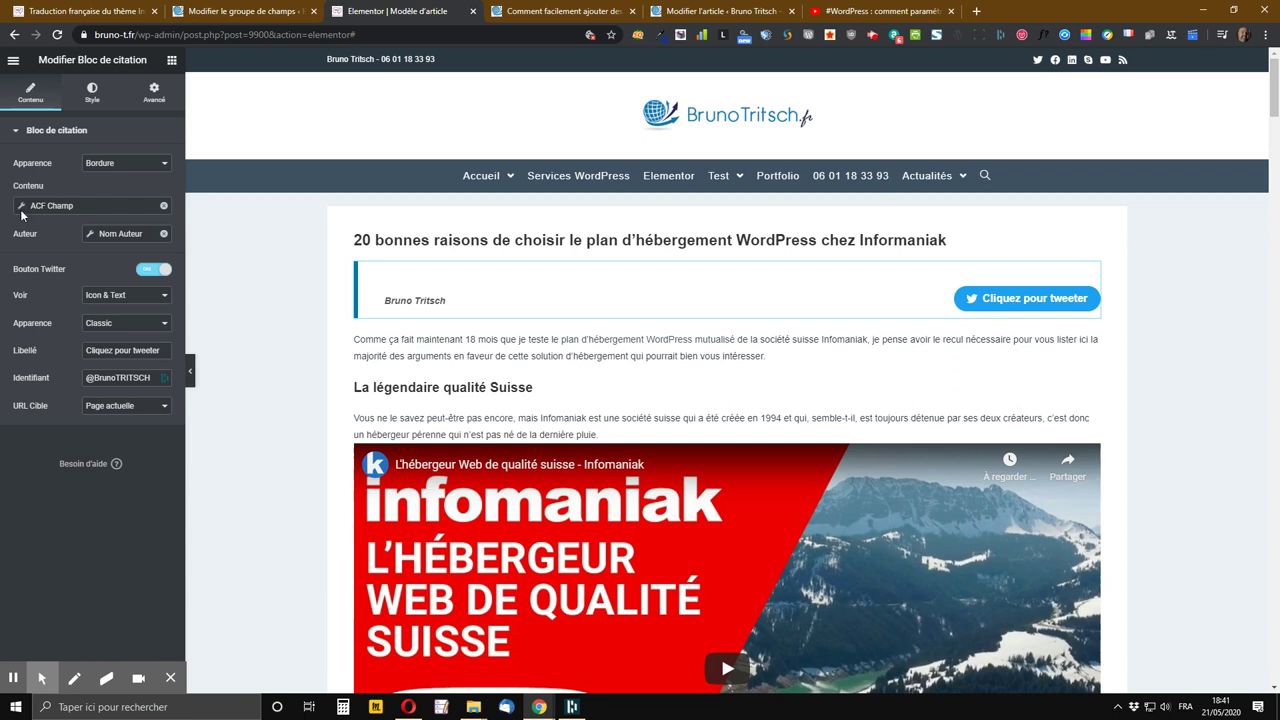
Step: Set the ACF Champ tag's Clé to the Click To Tweet field, then switch to the field group
click(23, 208)
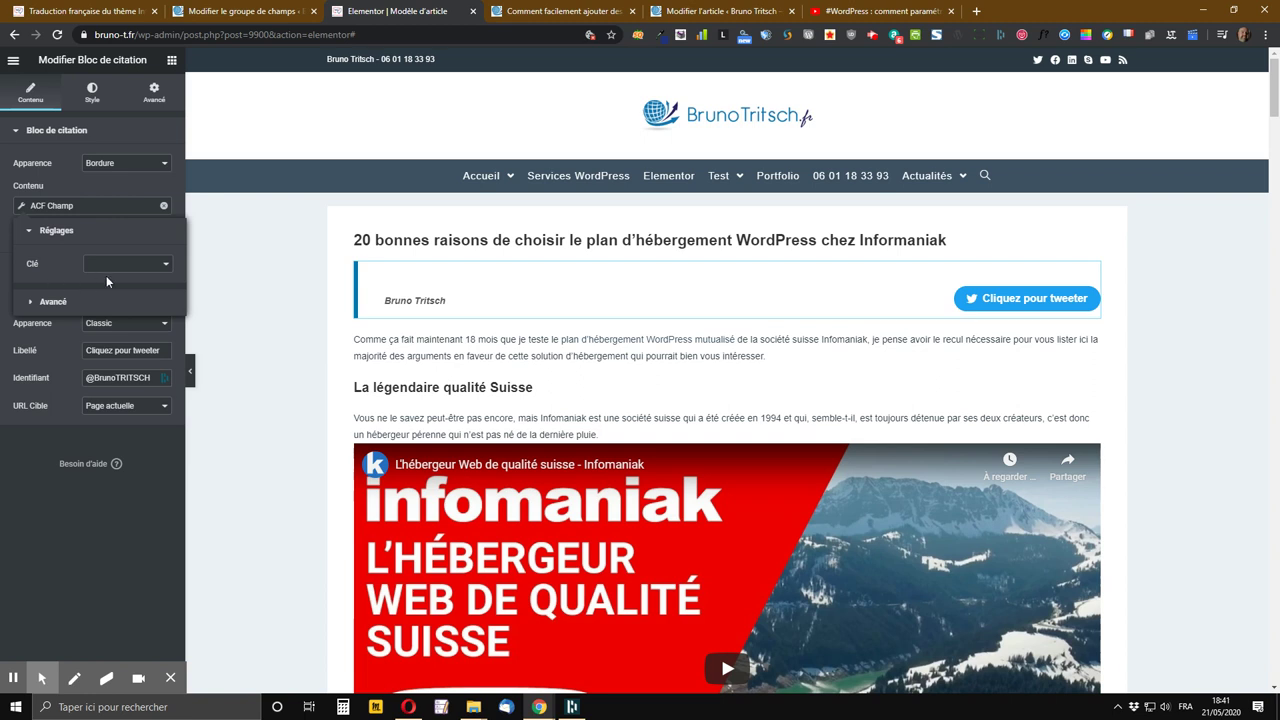
click(129, 265)
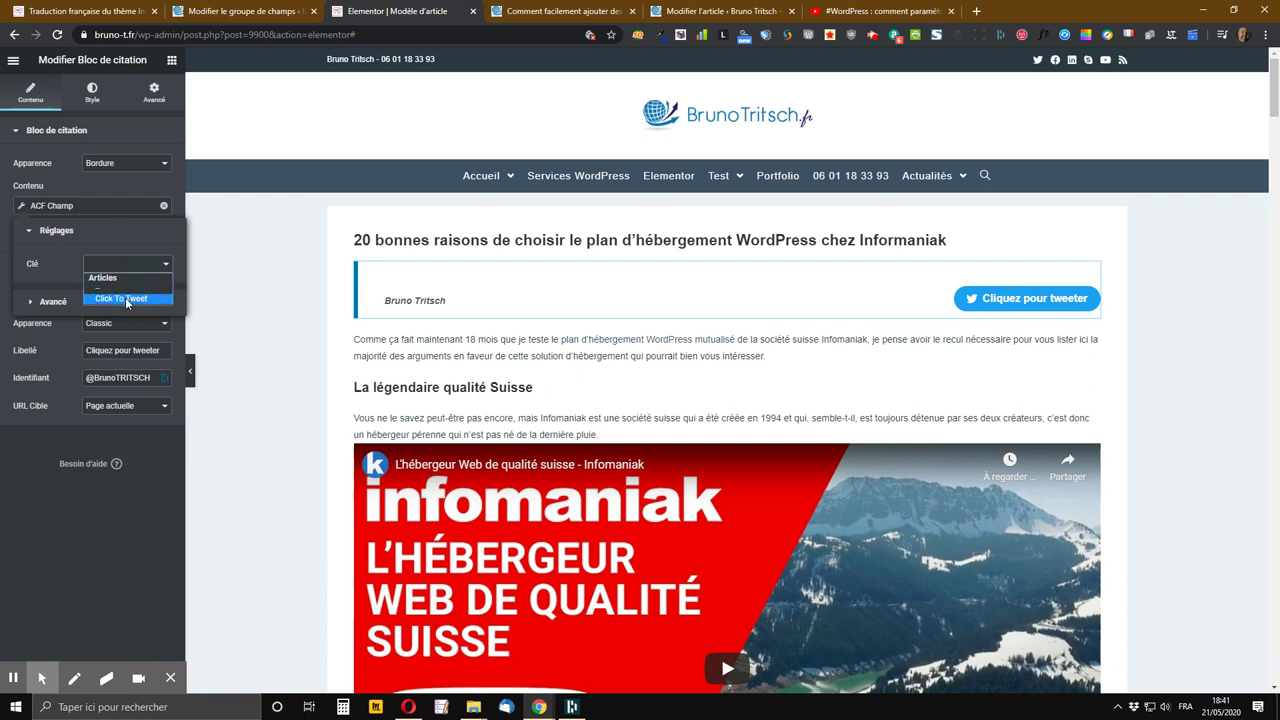
click(122, 298)
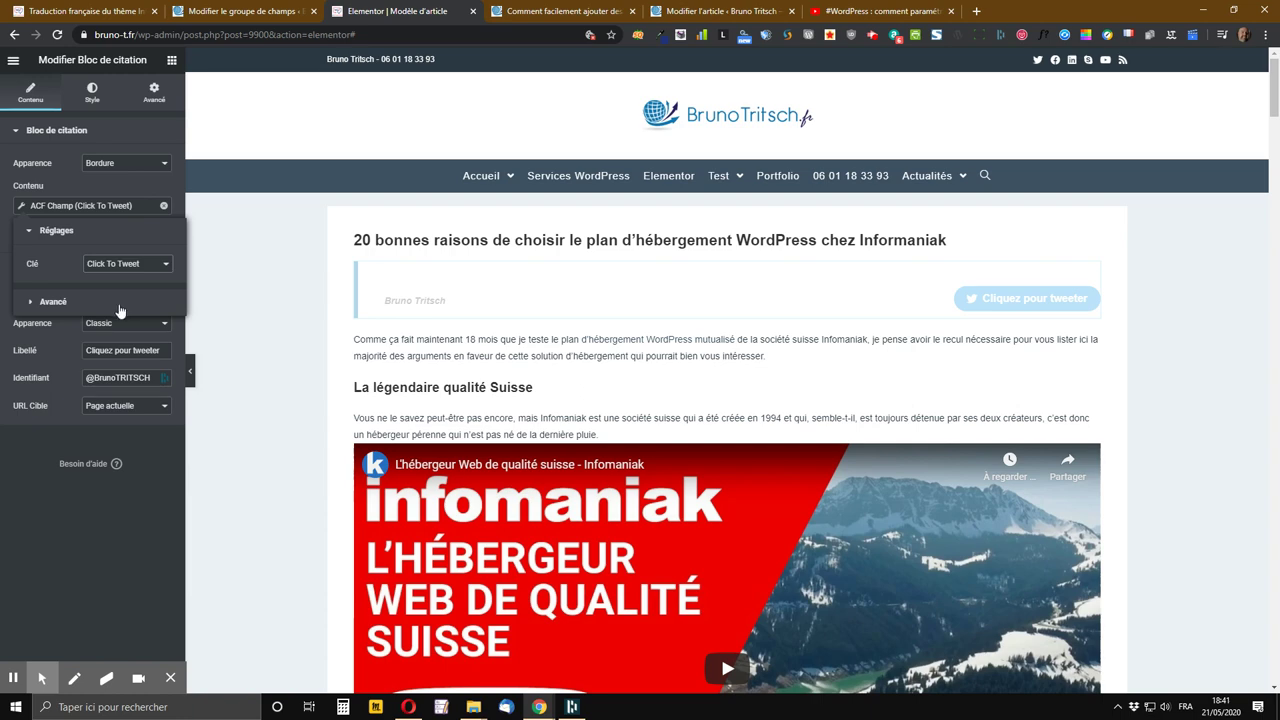
click(217, 10)
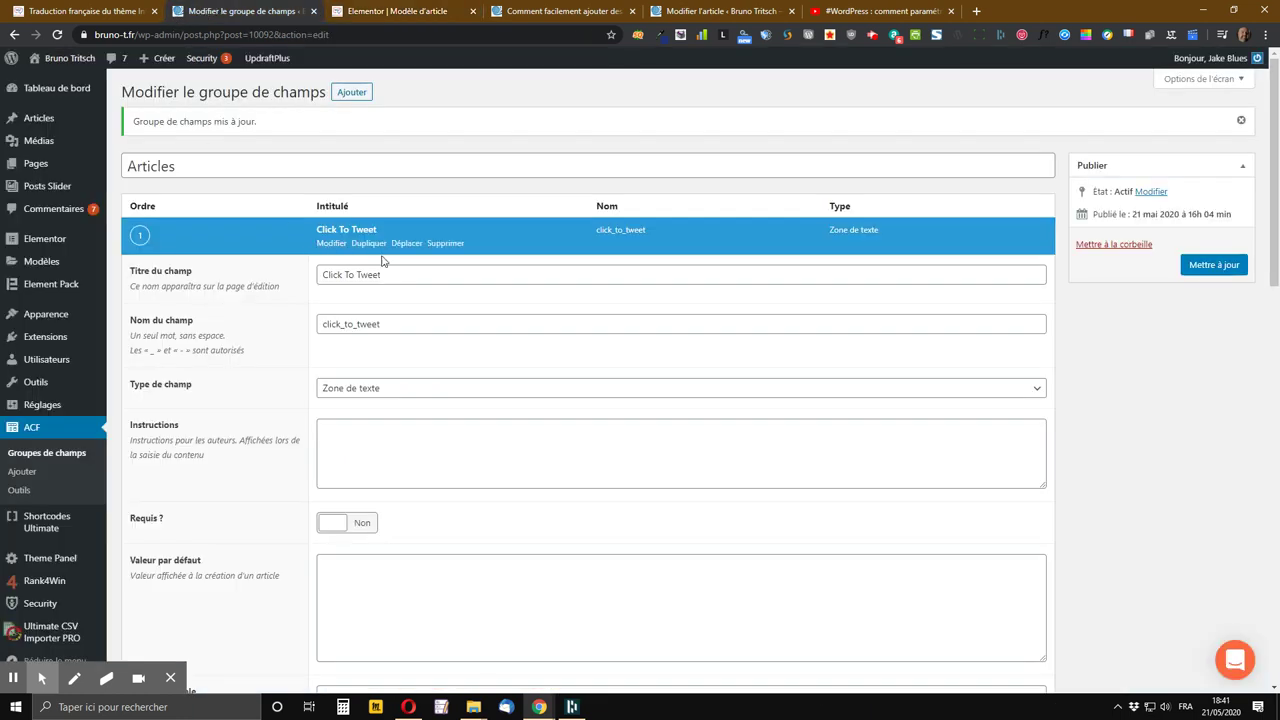
Step: Confirm the field name click_to_tweet in the ACF group, then go back to the Elementor template
scroll(40, 578, down, 3)
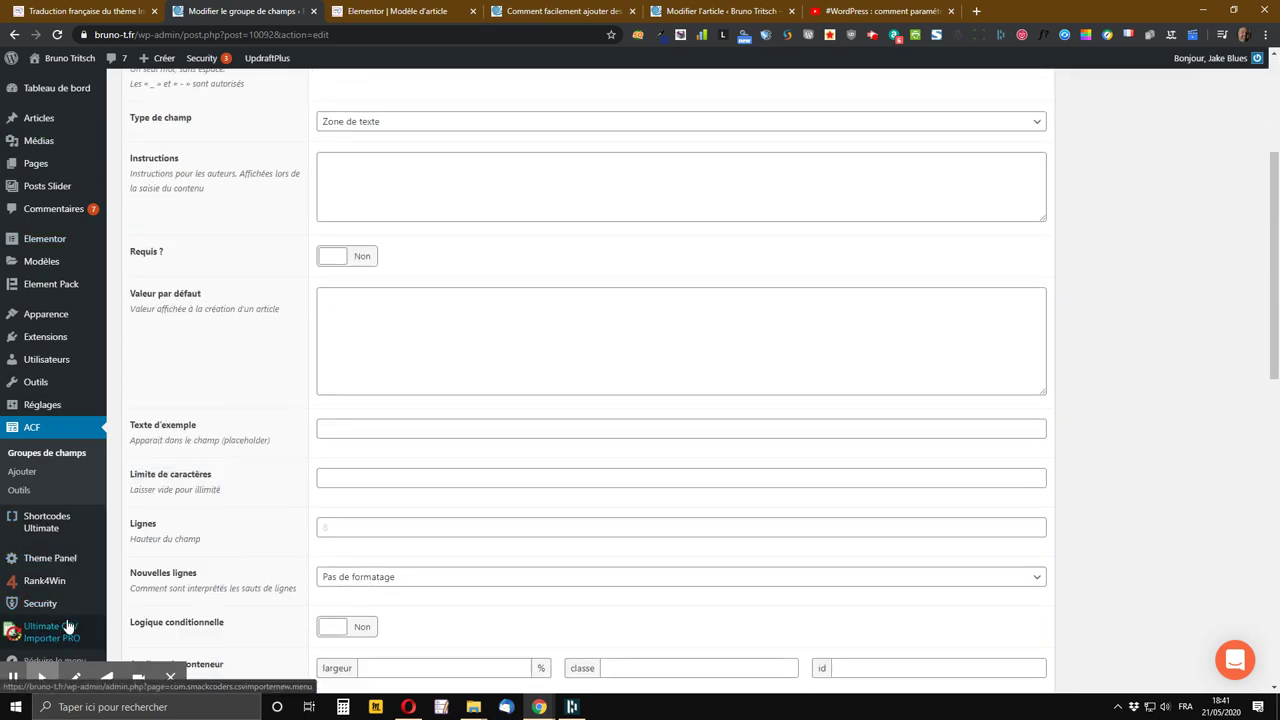
scroll(93, 465, up, 1)
scroll(93, 465, up, 3)
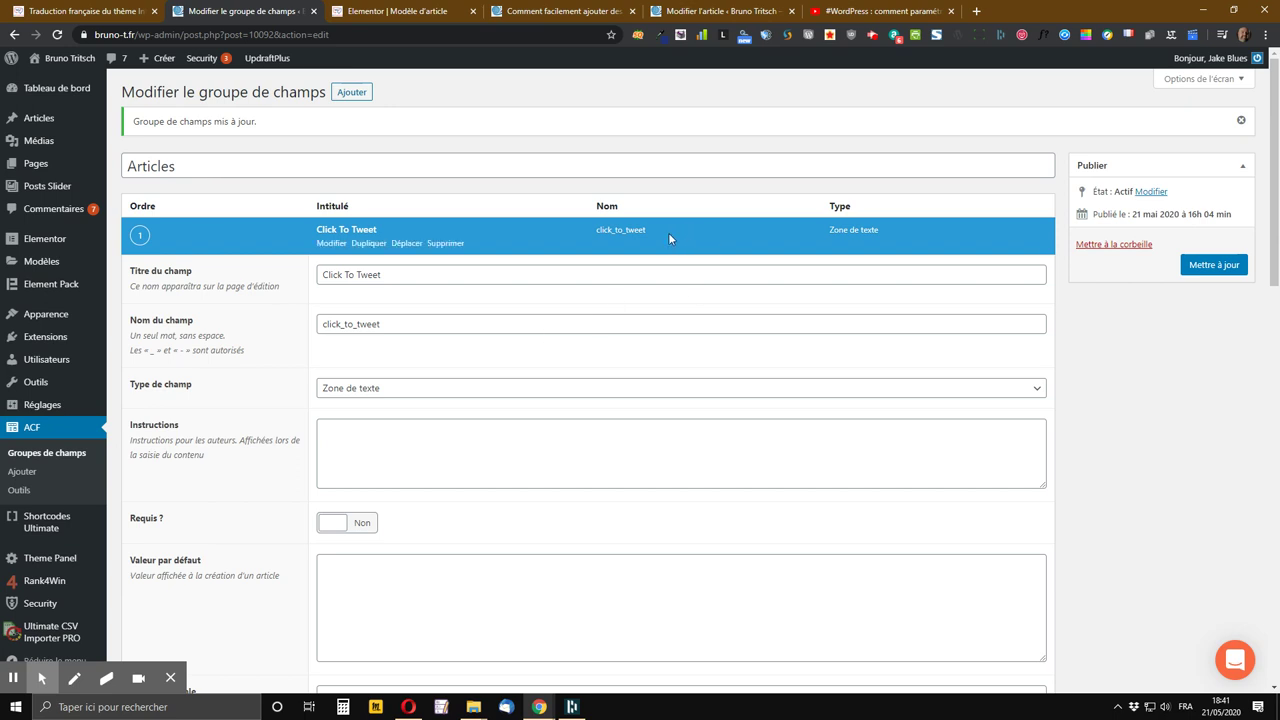
drag(653, 230, 596, 230)
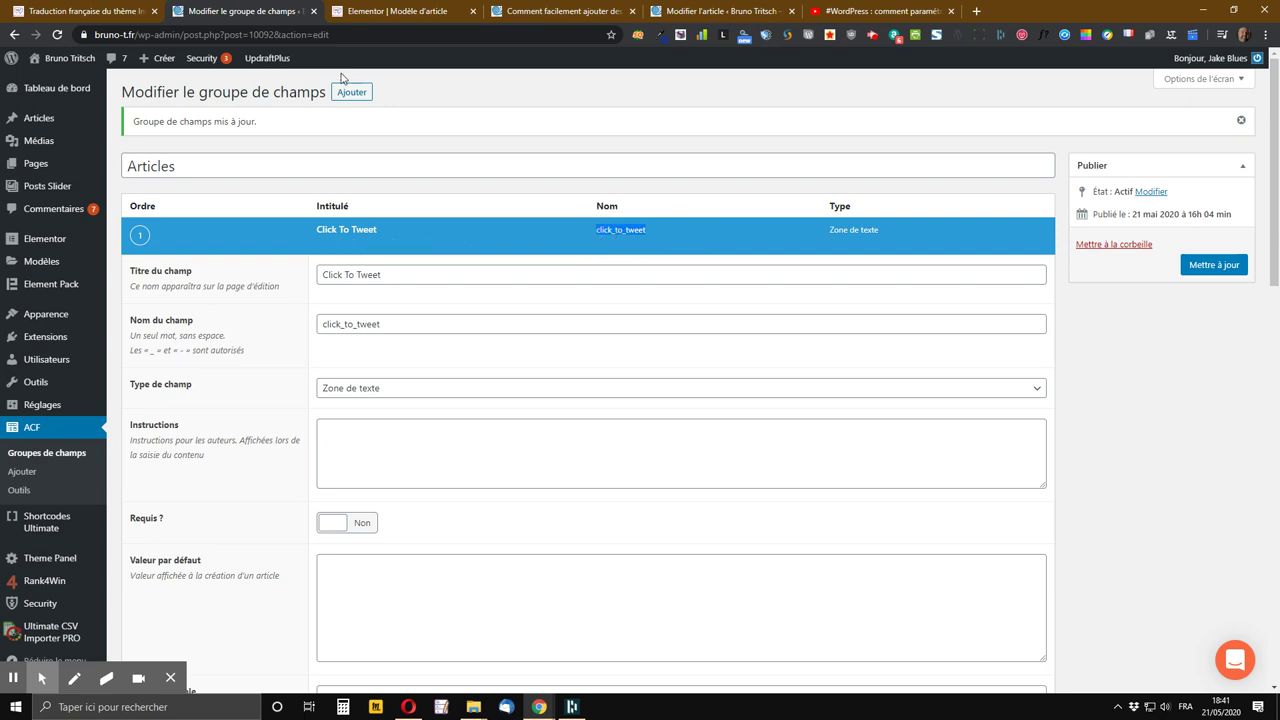
click(372, 10)
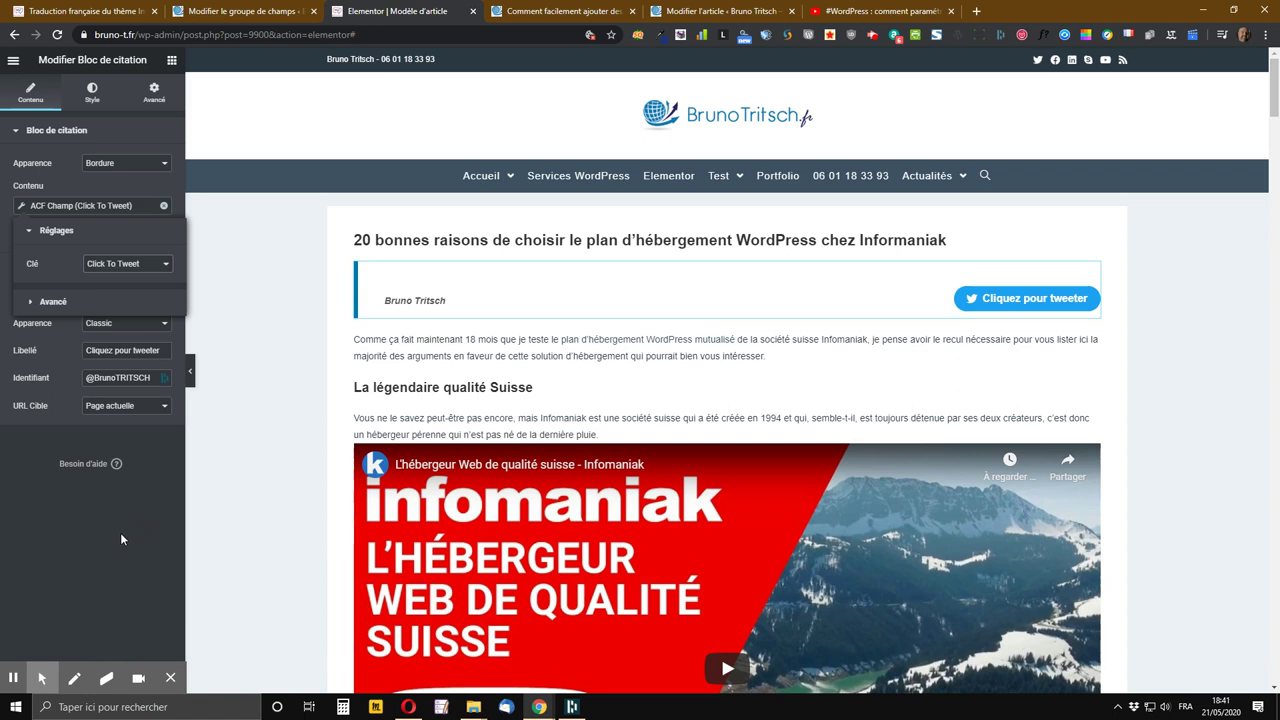
Step: Save the template with METTRE À JOUR and switch to the 'Comment facilement ajouter des citations…' article
click(139, 681)
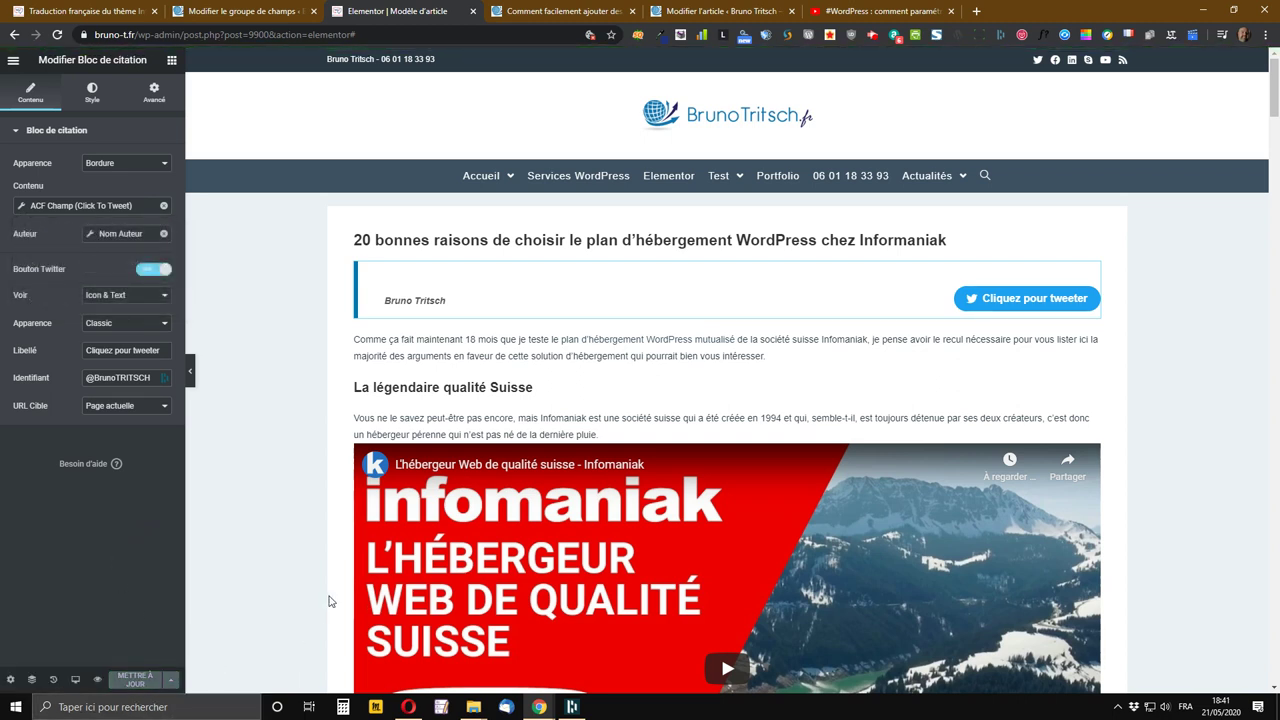
click(565, 11)
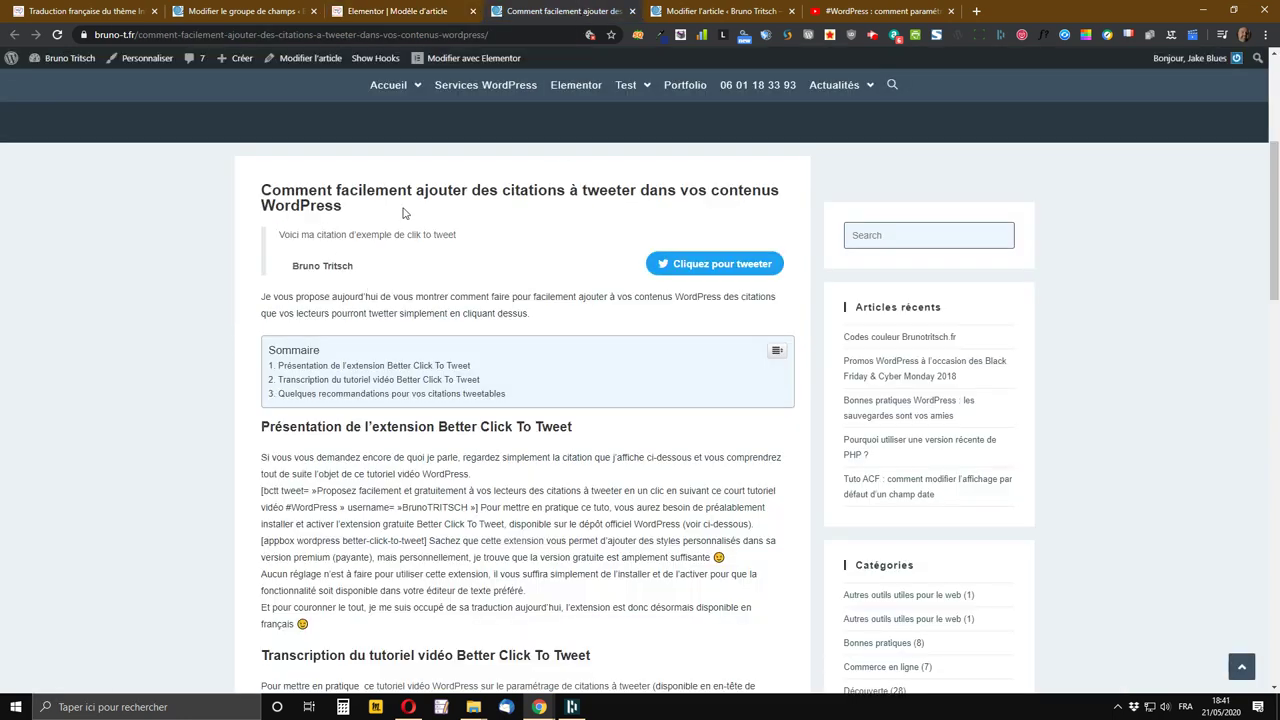
Step: Reload the article so the quote box shows the Better Click To Tweet lottery comparison
click(57, 34)
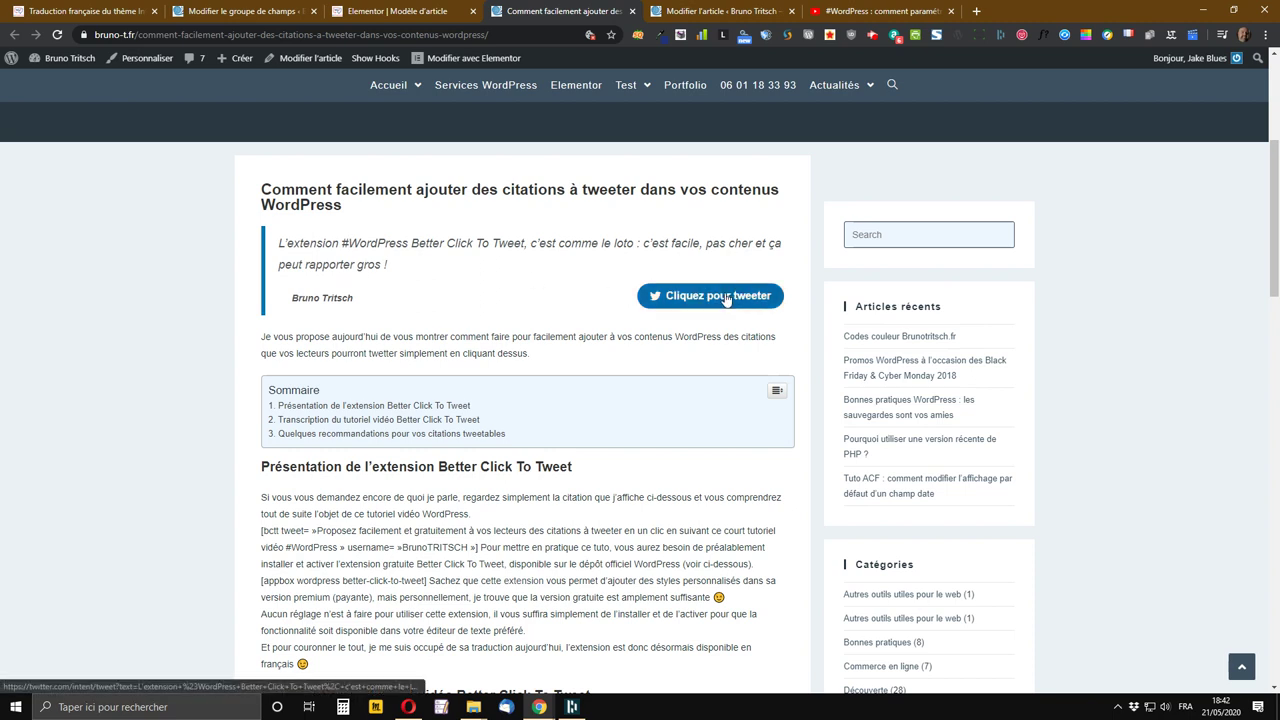
Step: Test 'Cliquez pour tweeter' to see the pre-filled tweet, then return to the article and post editor
click(674, 297)
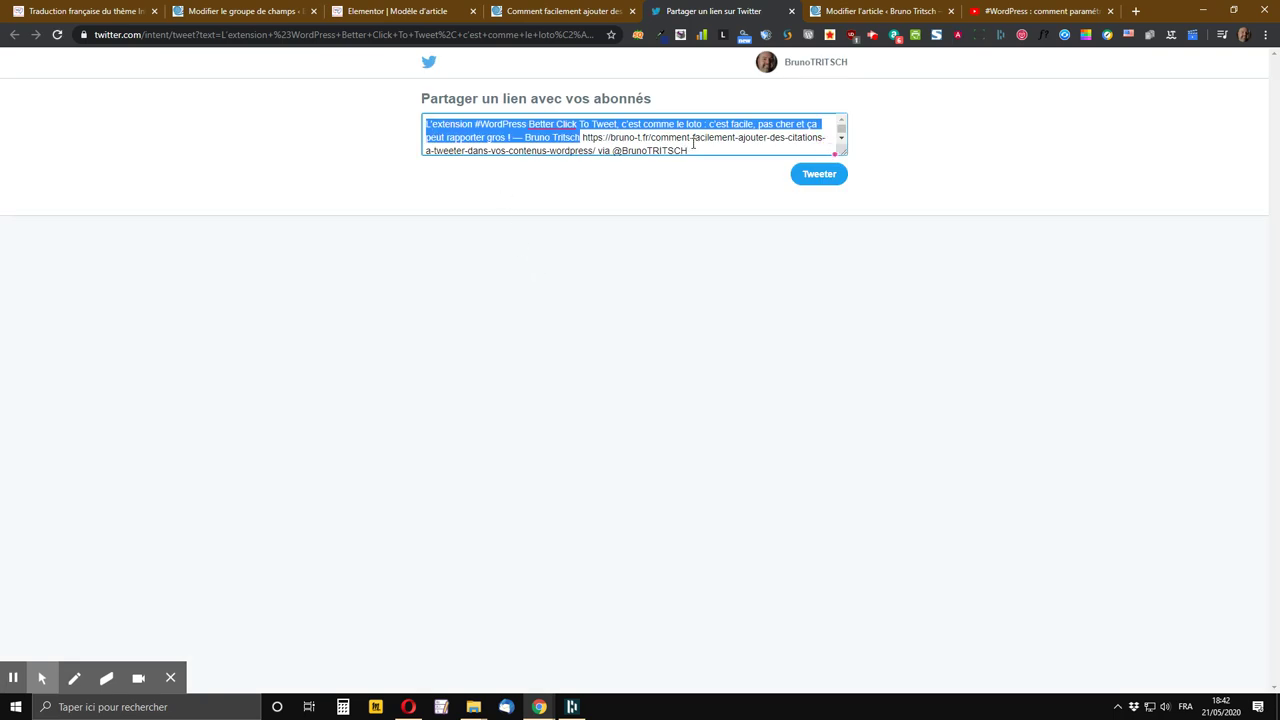
click(563, 10)
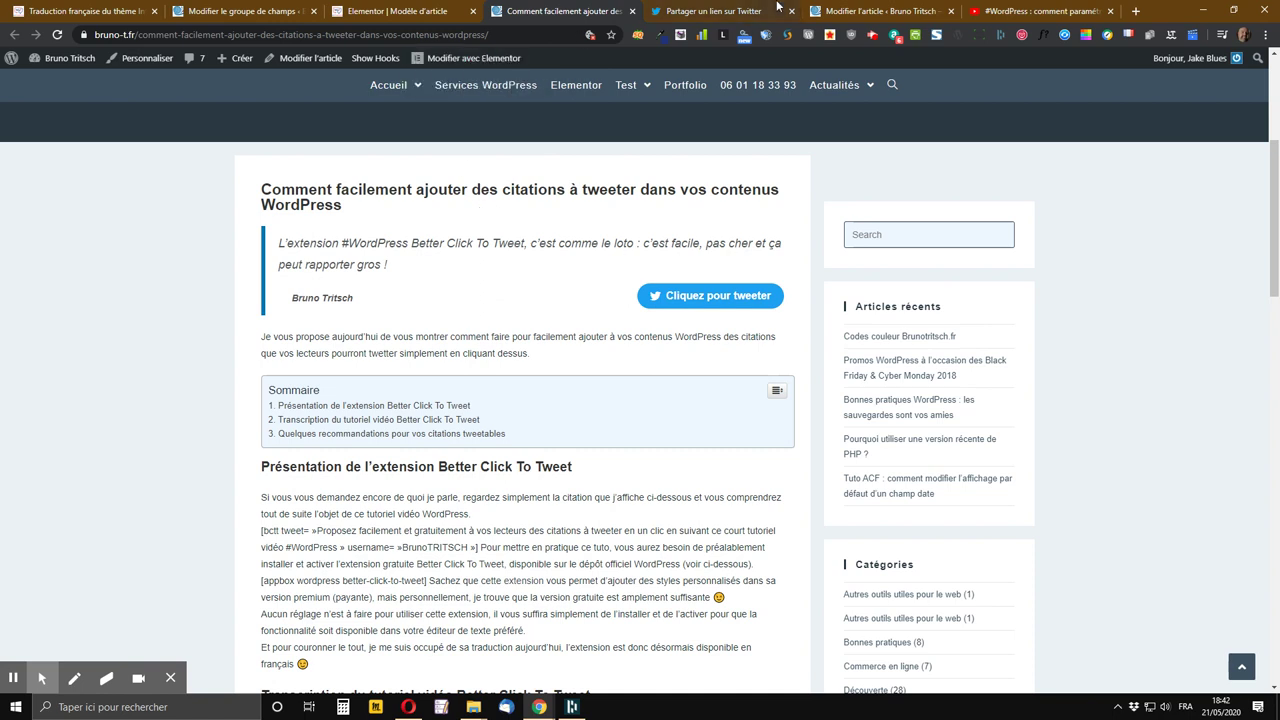
click(867, 12)
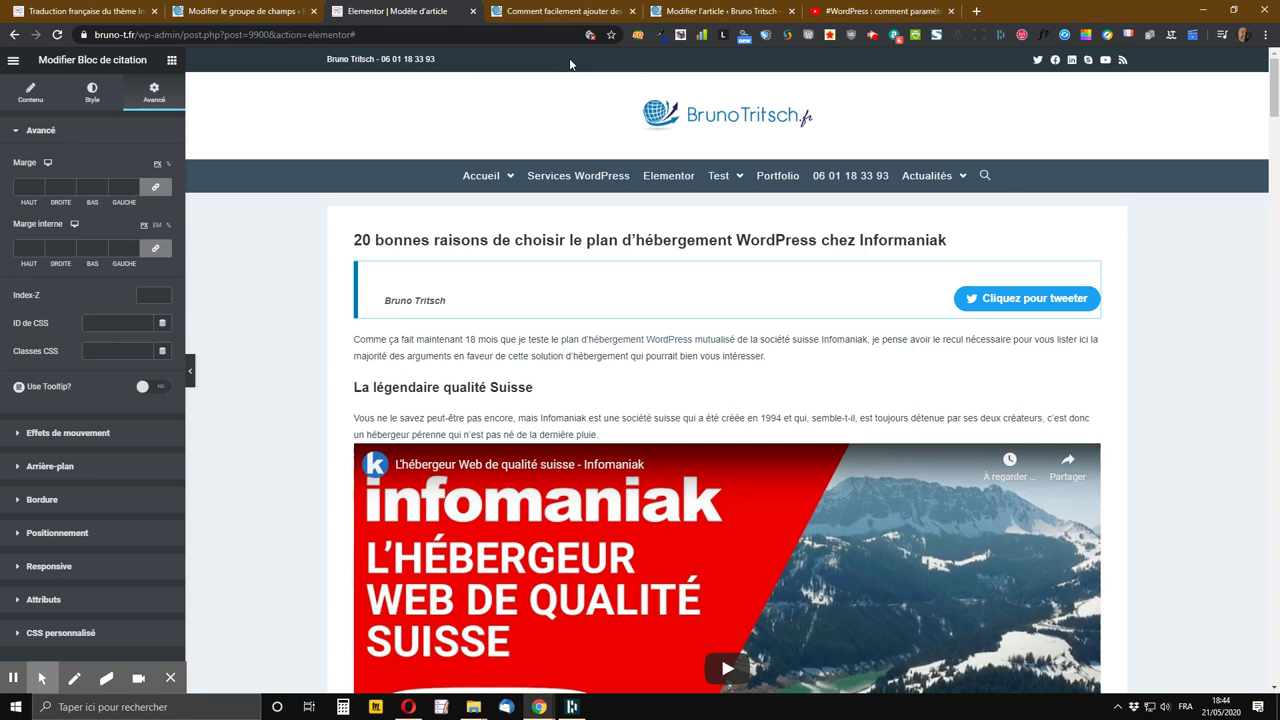
Step: Cut all the text out of the post's Click To Tweet field
click(560, 13)
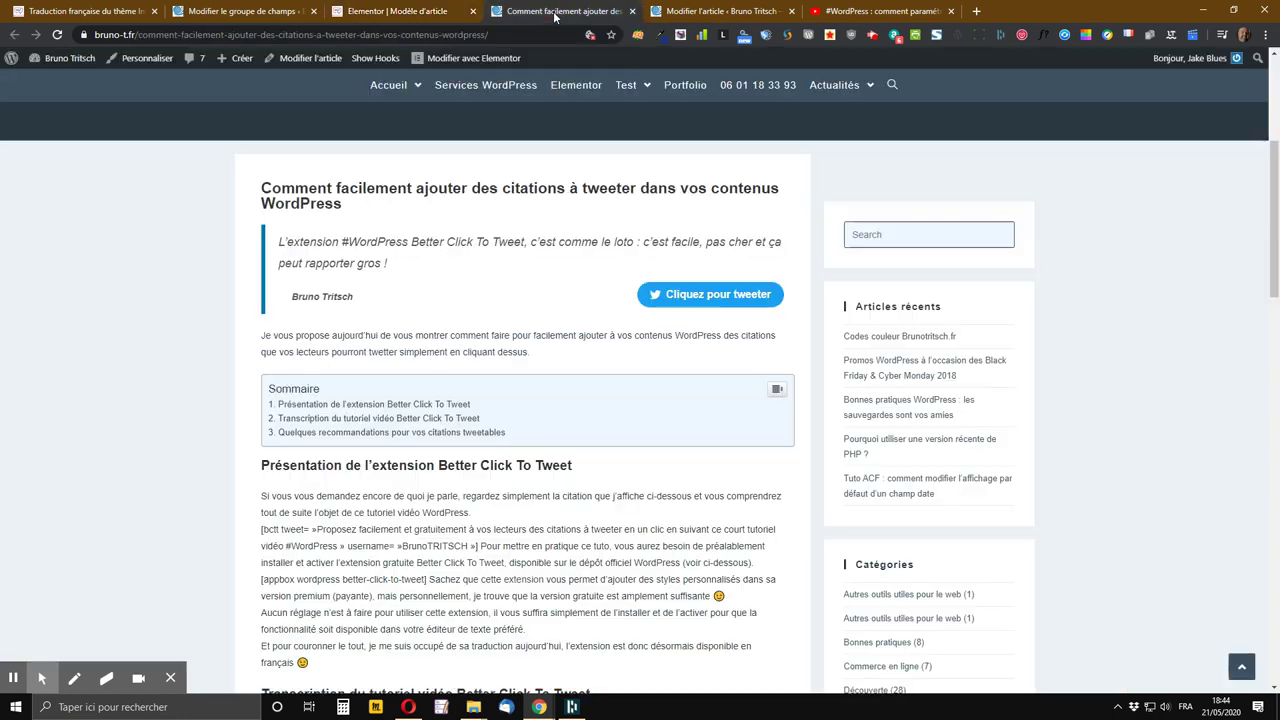
click(680, 11)
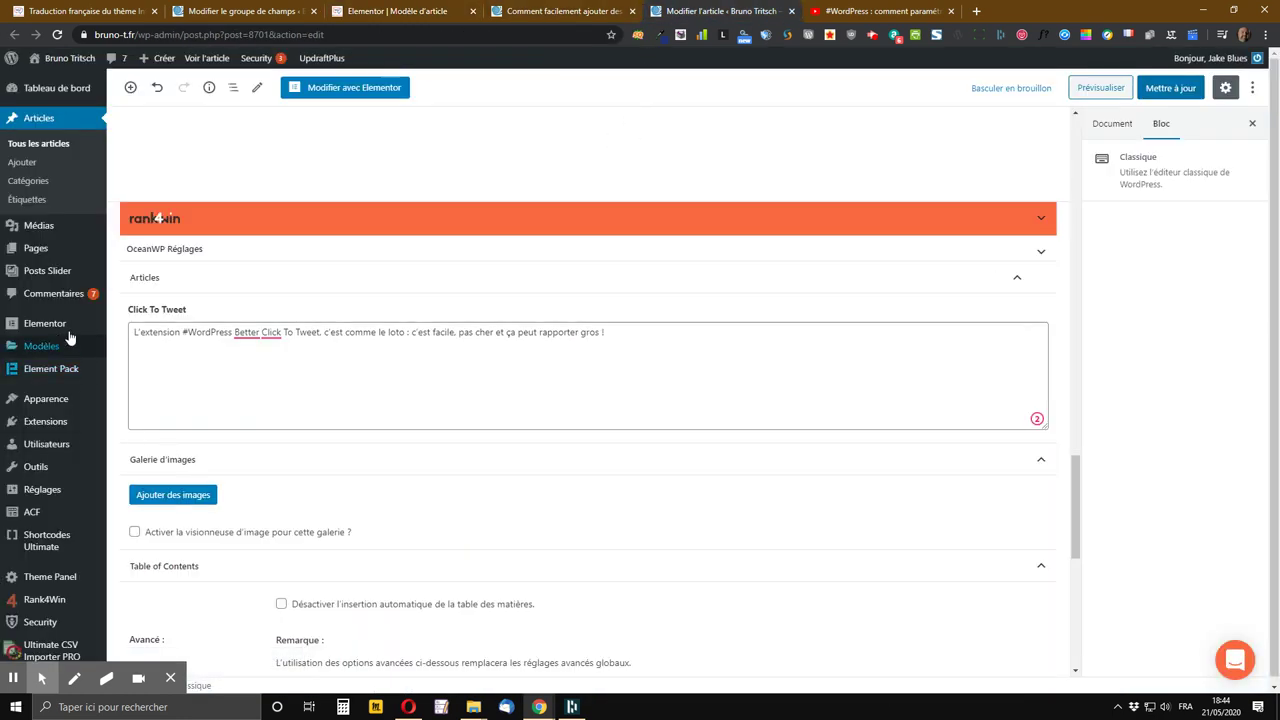
drag(651, 337, 60, 340)
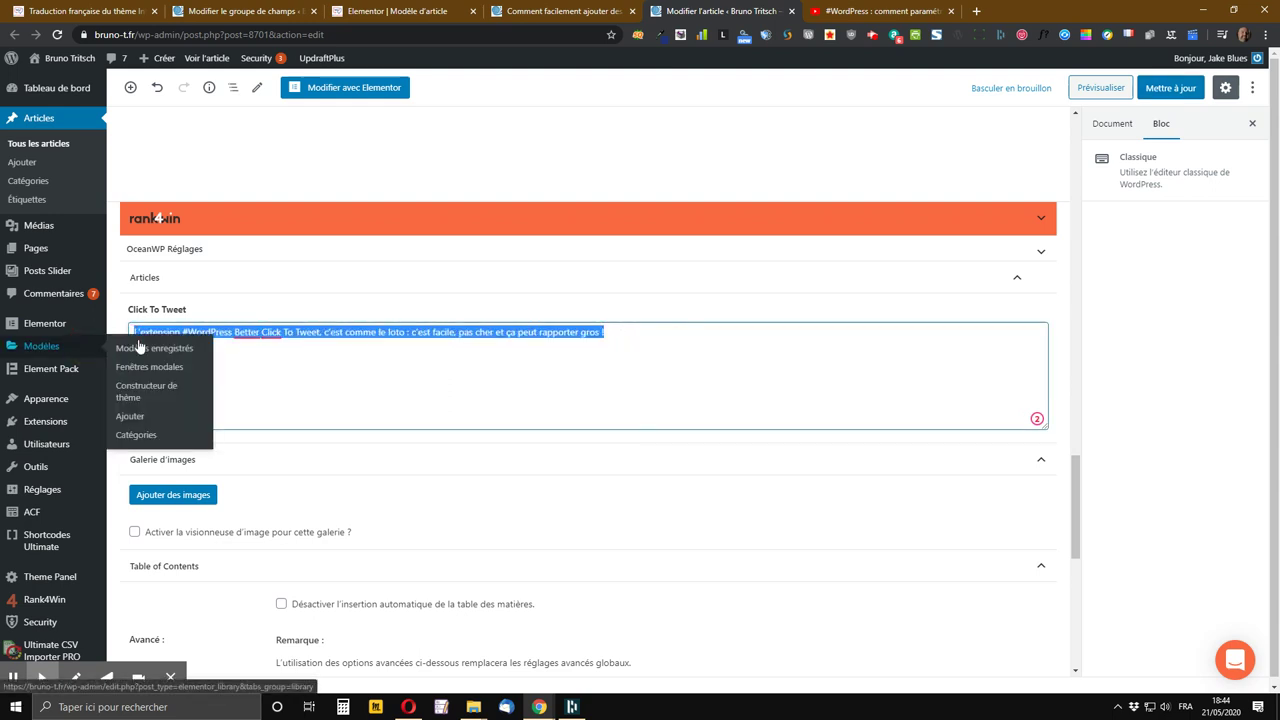
right_click(343, 332)
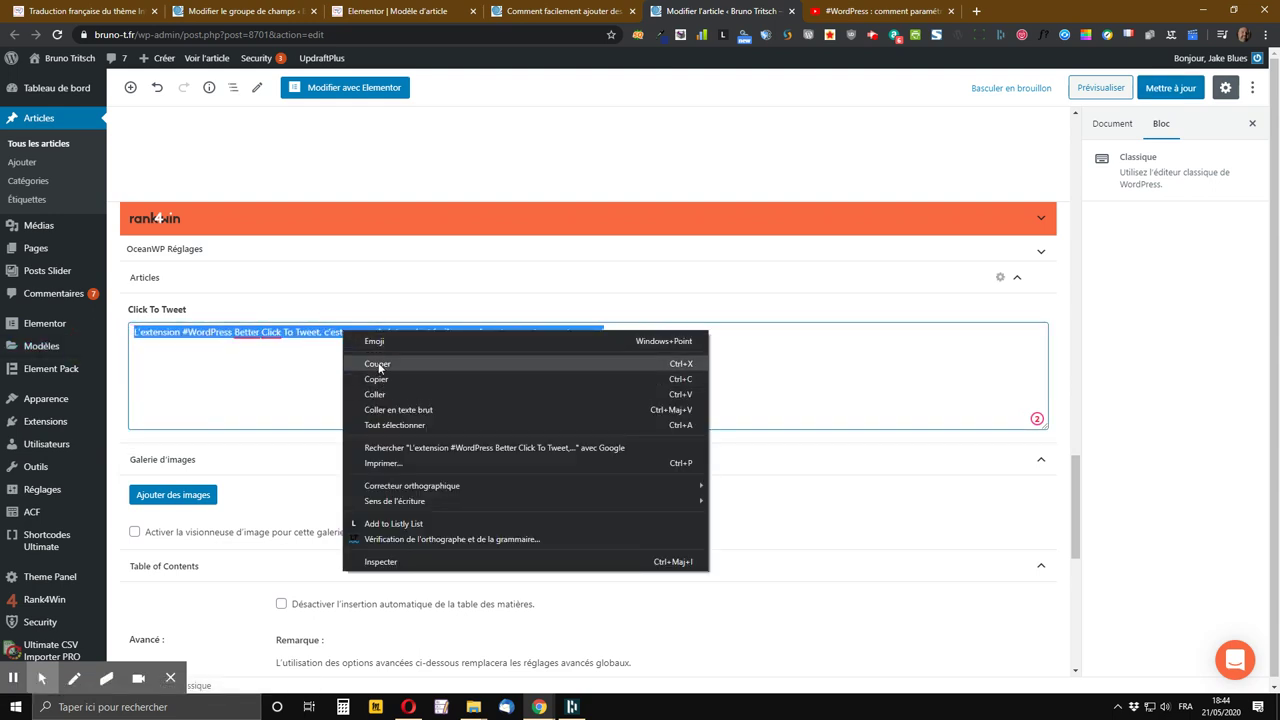
click(380, 364)
Step: Update the post and reload the live article to see the empty quote box
click(1166, 87)
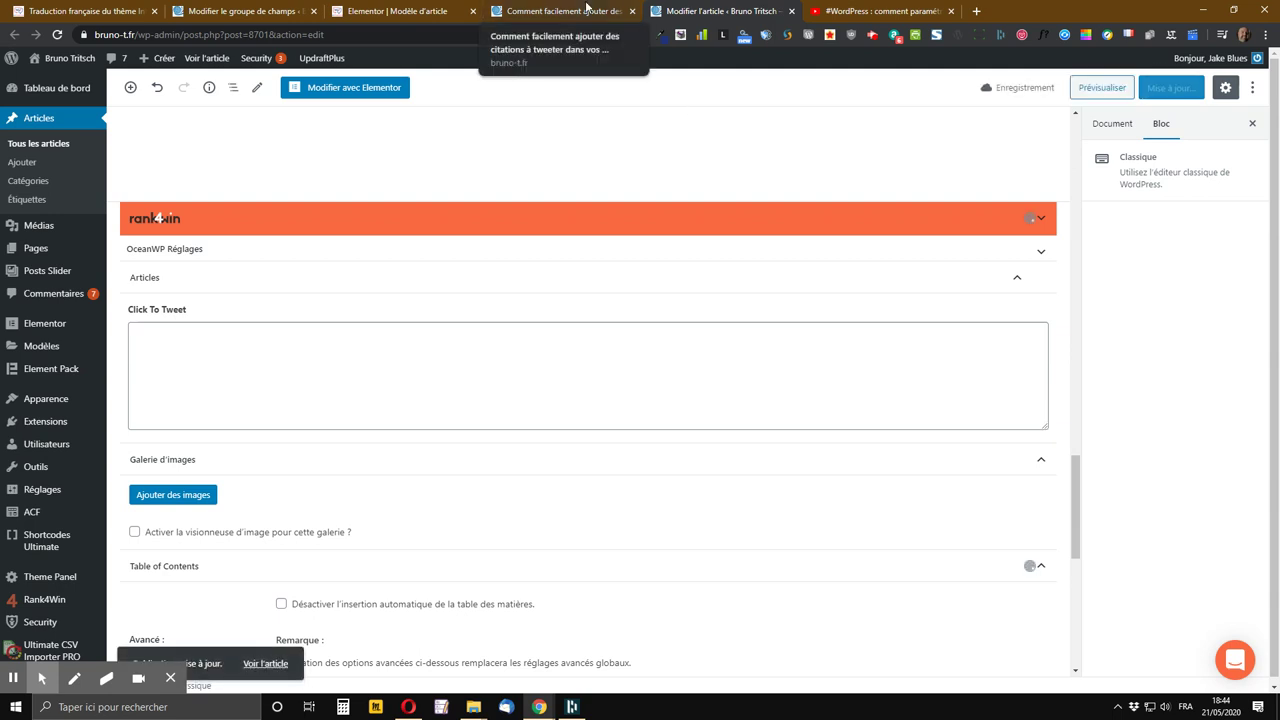
click(586, 9)
click(57, 35)
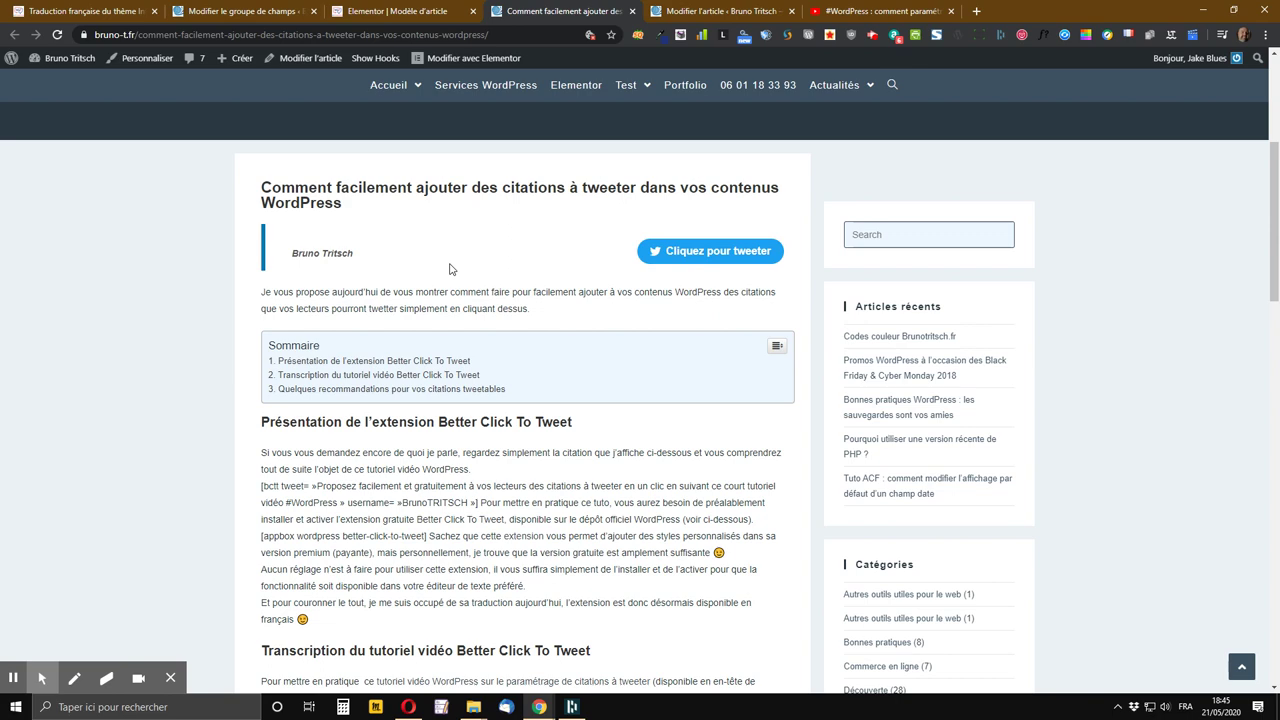
Step: Return to the Elementor 'Modèle d'article' template after checking the article's quote box is empty
click(416, 12)
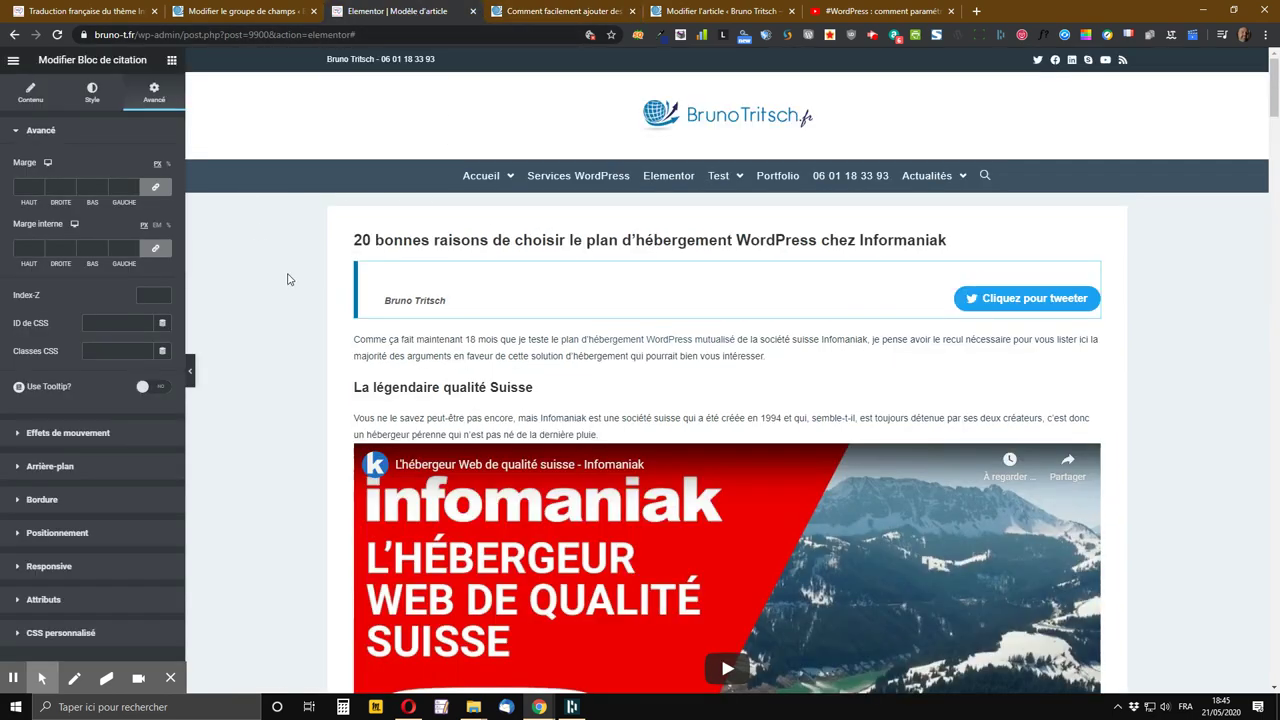